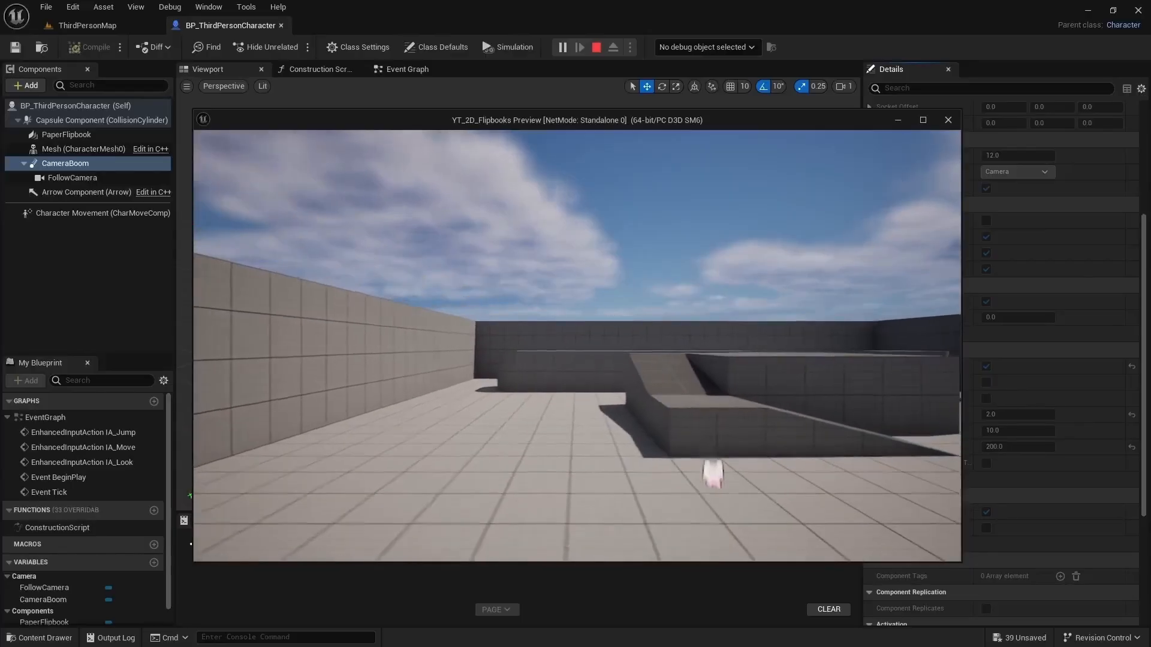
# Run and jump the 2D flipbook character around the third-person level in the standalone preview to test its movement.
pyautogui.press('a')
pyautogui.press('d')
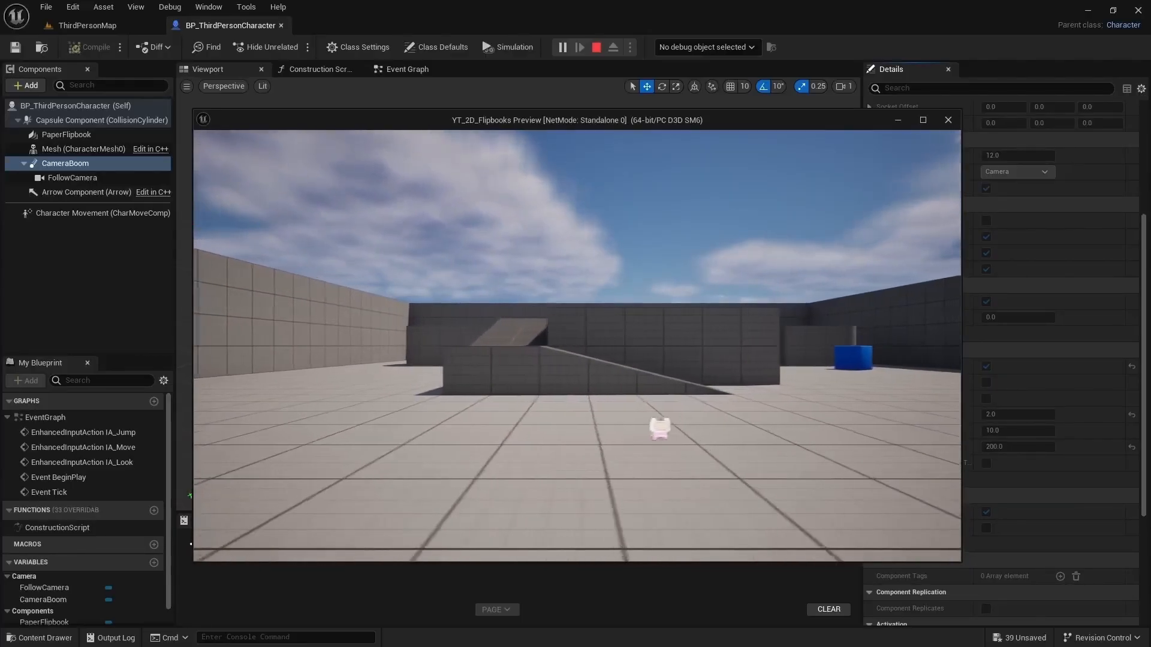
pyautogui.press('w')
pyautogui.press('space')
pyautogui.press('a')
pyautogui.press('s')
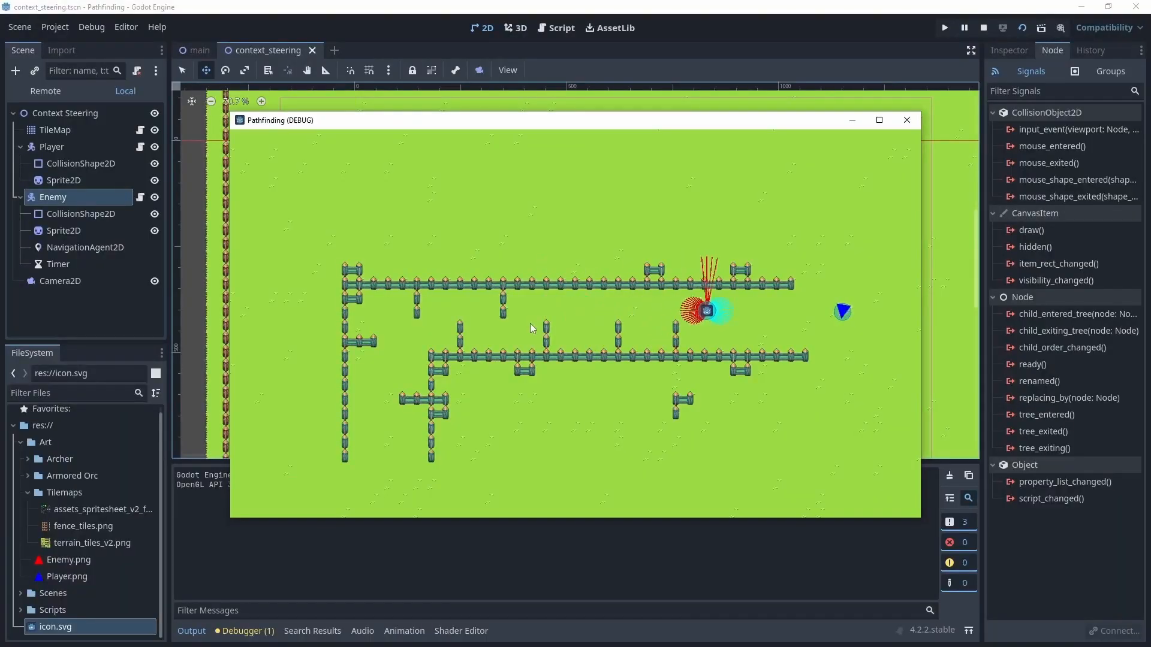
# In Godot's Pathfinding debug run, steer the player around the fences to test how the enemy follows.
pyautogui.press('s')
pyautogui.press('a')
pyautogui.press('w')
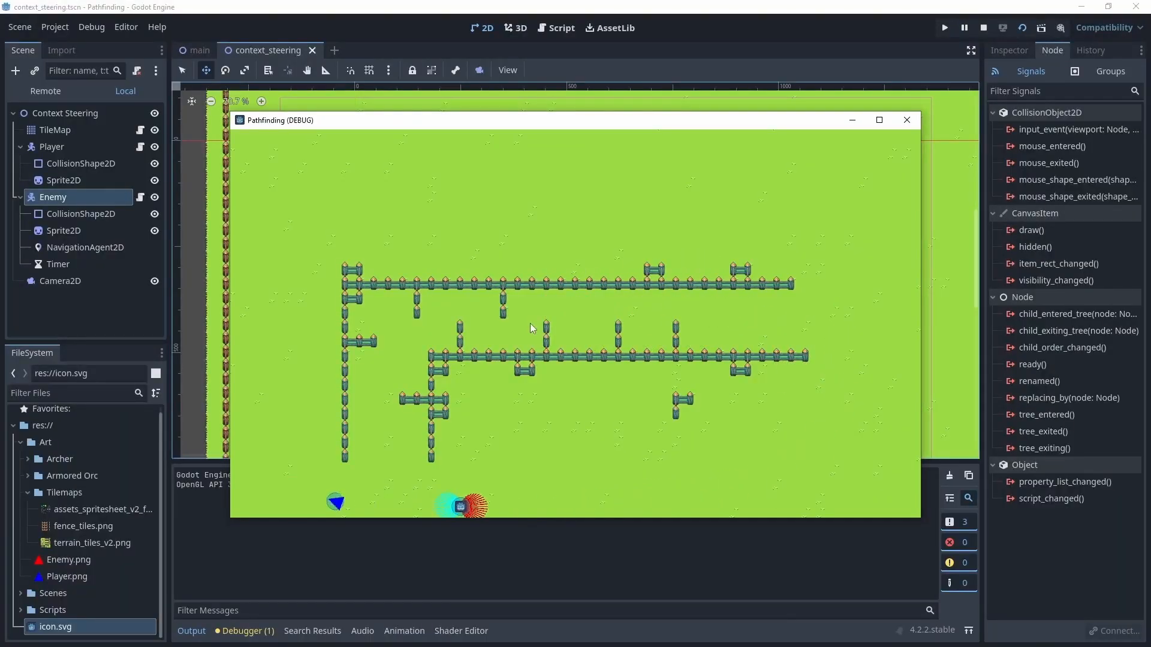
pyautogui.press('d')
pyautogui.press('s')
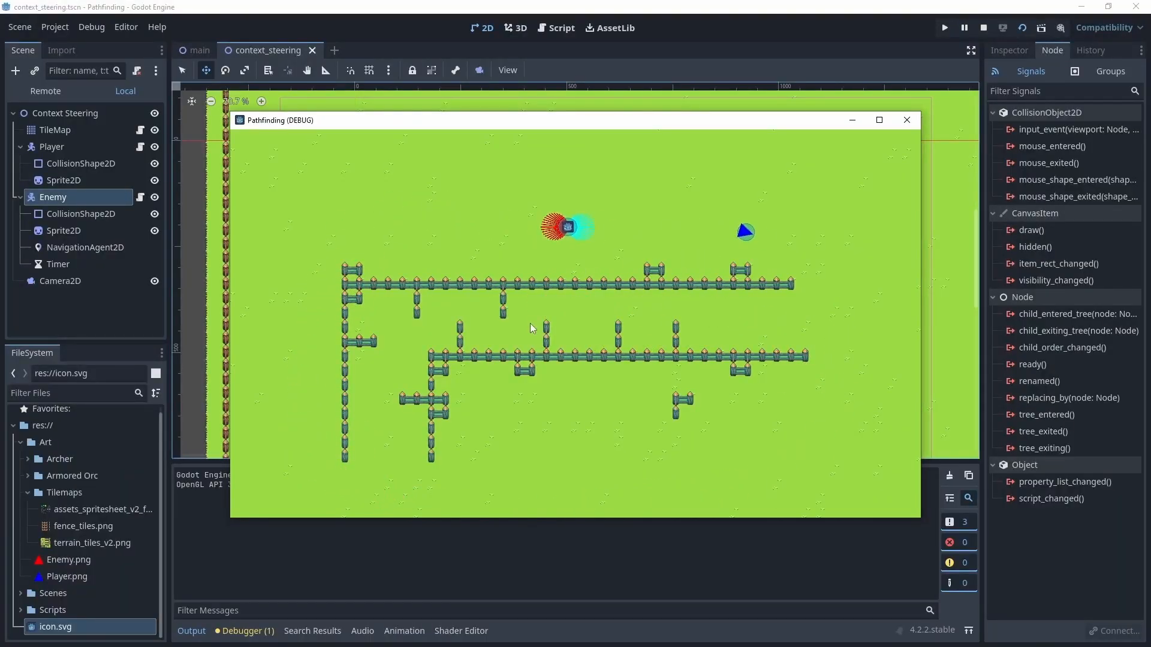
pyautogui.press('s')
pyautogui.press('a')
pyautogui.press('w')
pyautogui.press('d')
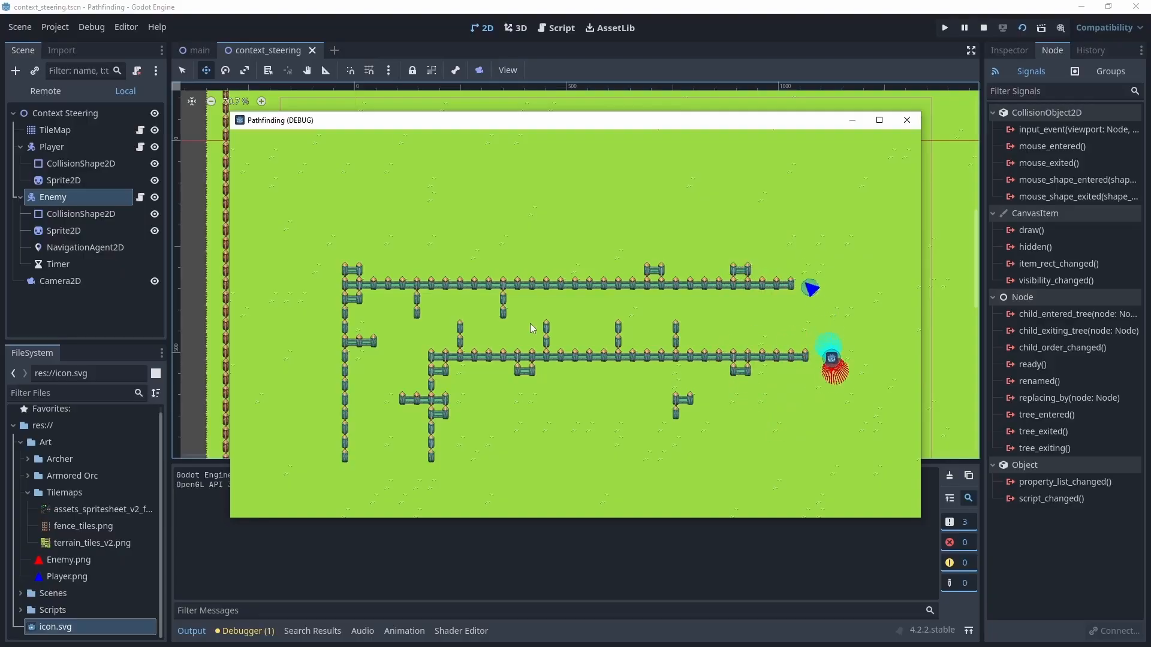
pyautogui.press('a')
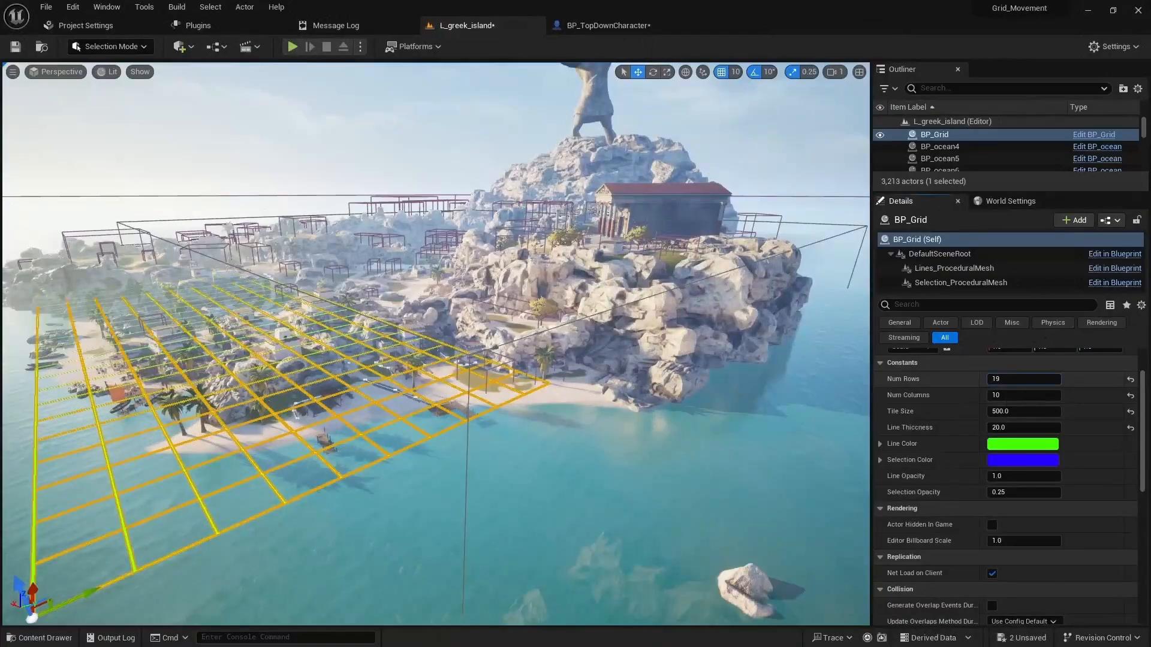
# In Unreal Editor, set BP_Grid's number of rows and number of columns to 200 each.
pyautogui.click(1022, 379)
pyautogui.write('200')
pyautogui.press('Tab')
pyautogui.write('200')
pyautogui.press('Tab')
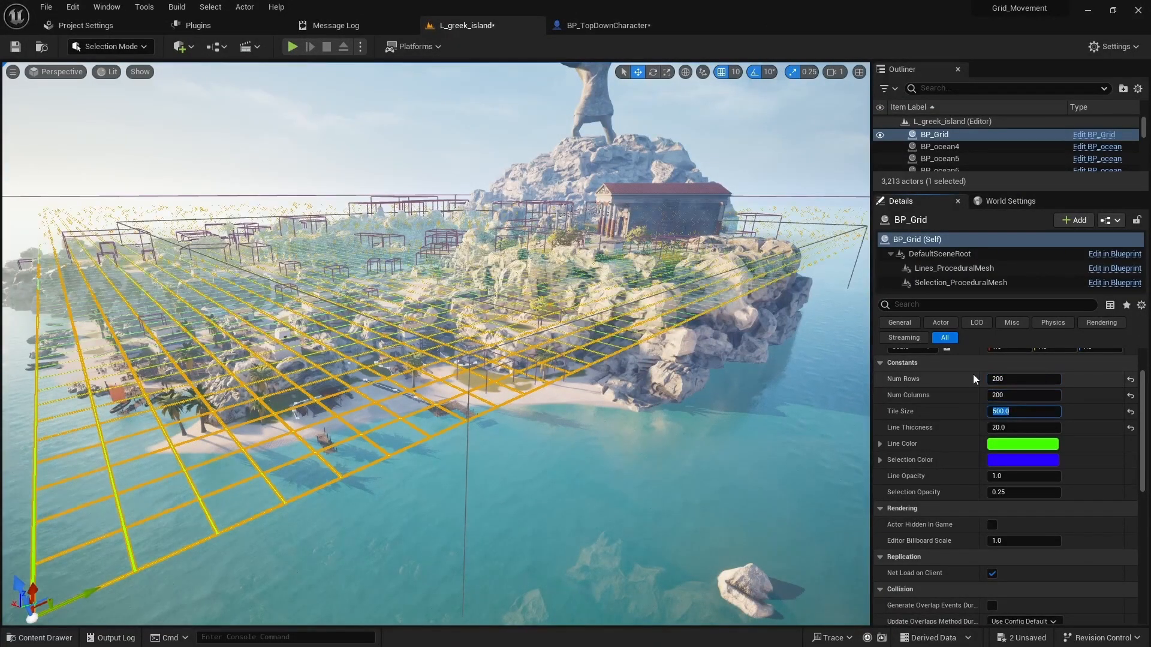
pyautogui.moveTo(1009, 427)
pyautogui.mouseDown()
pyautogui.moveTo(1052, 427)
pyautogui.moveTo(1013, 428)
pyautogui.mouseUp()
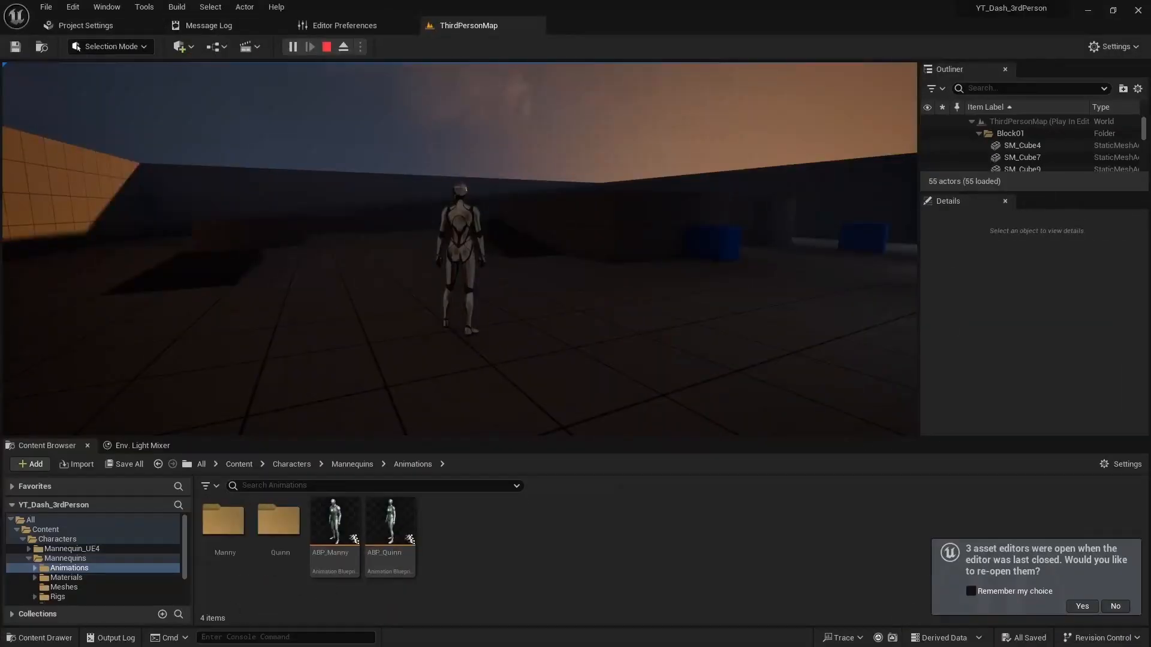
# Run the third-person character through the YT_Dash_3rdPerson level and trigger repeated dashes to test the fire trail effect.
pyautogui.press('shift')
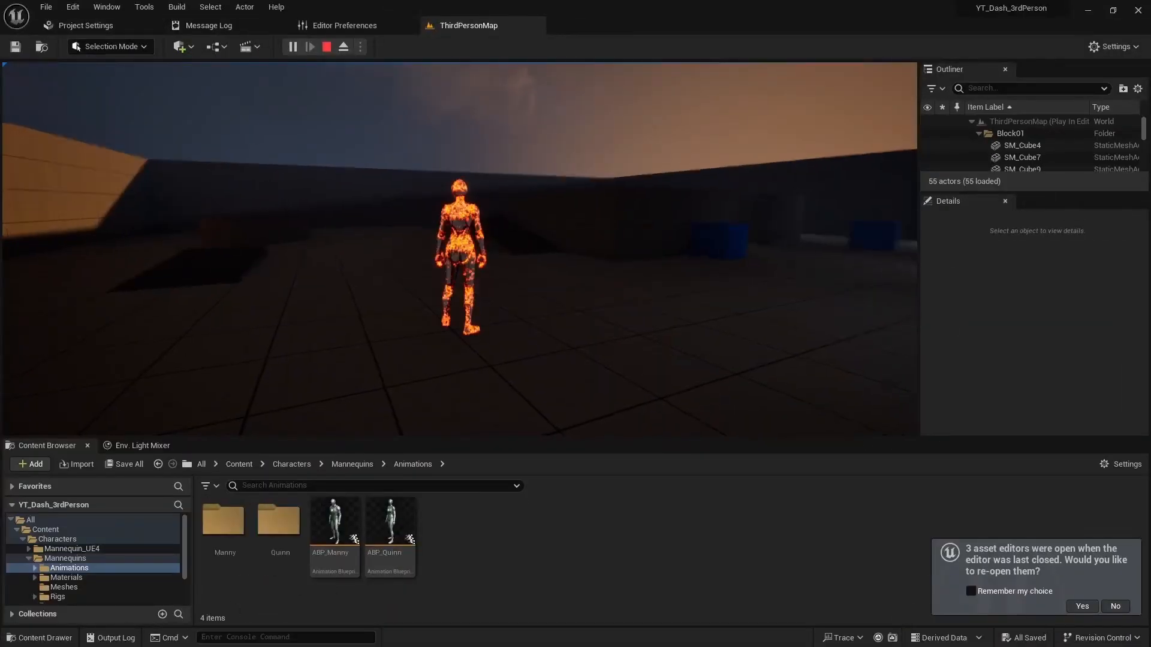
pyautogui.press('w')
pyautogui.press('shift')
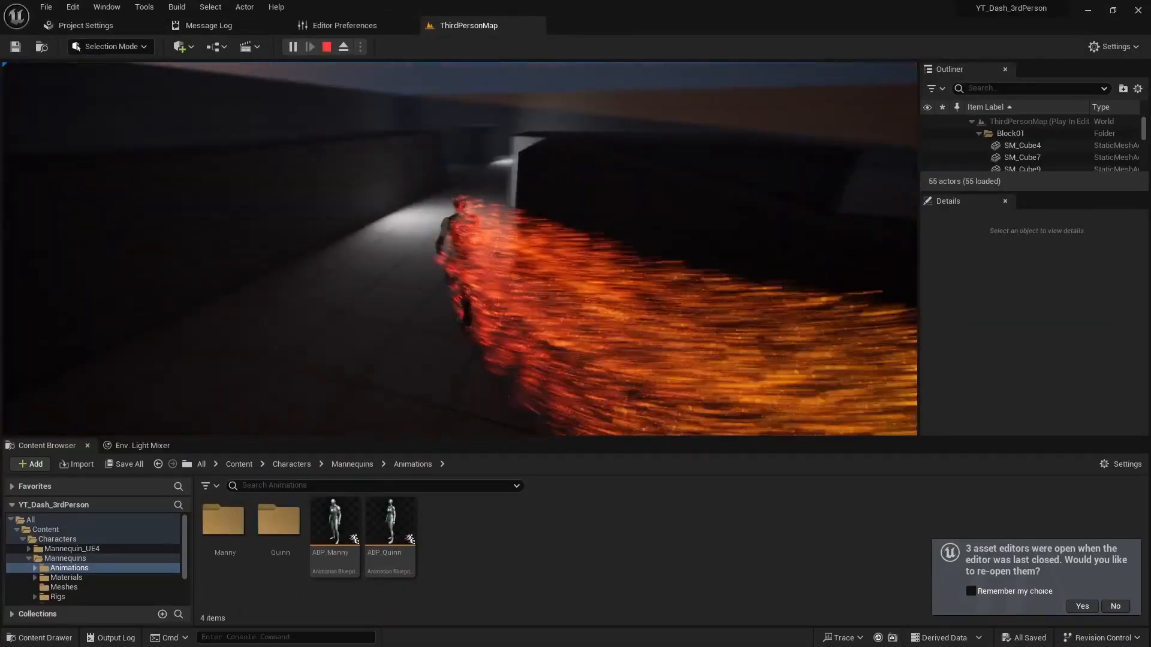
pyautogui.press('shift')
pyautogui.press('shift')
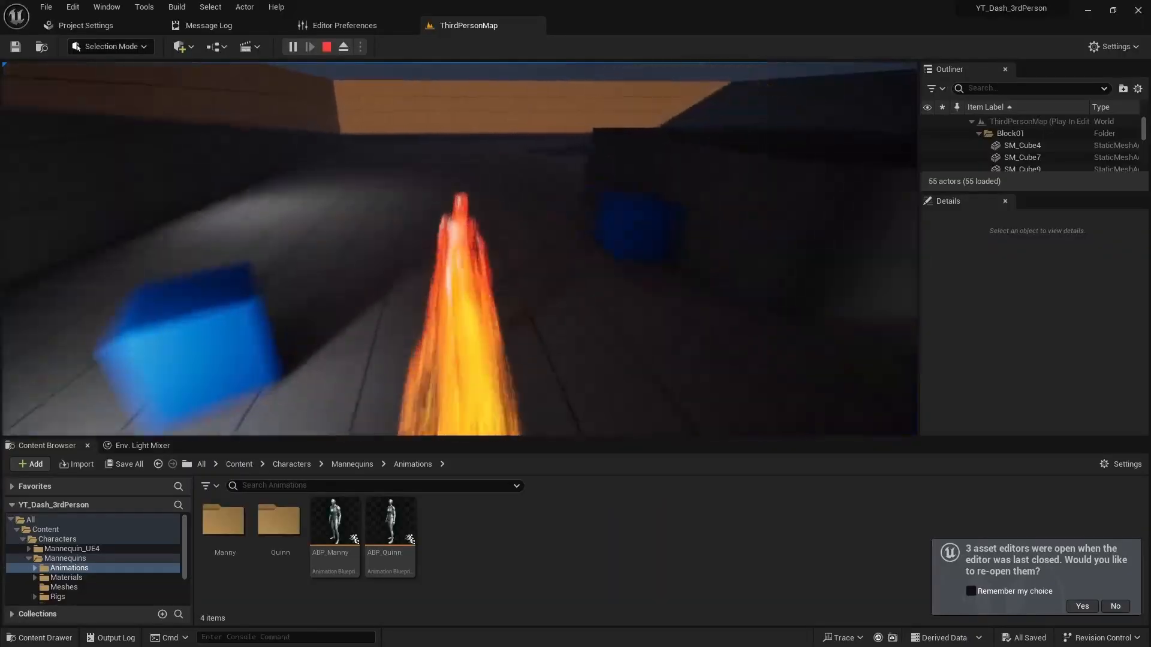
pyautogui.press('shift')
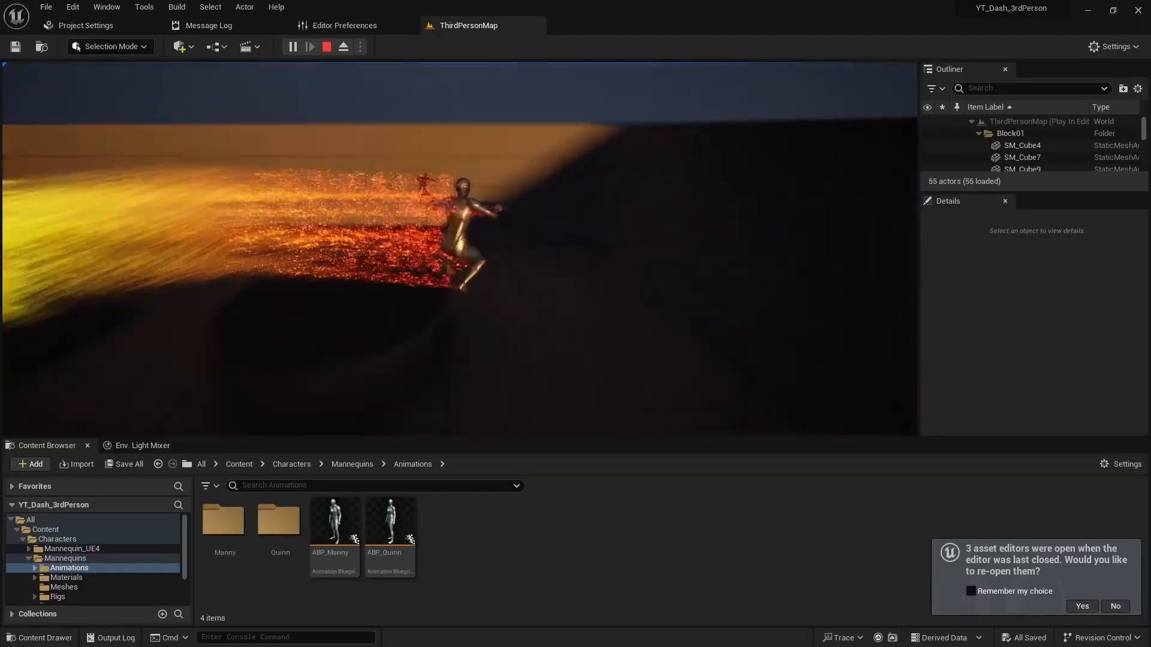
pyautogui.press('shift')
pyautogui.press('shift')
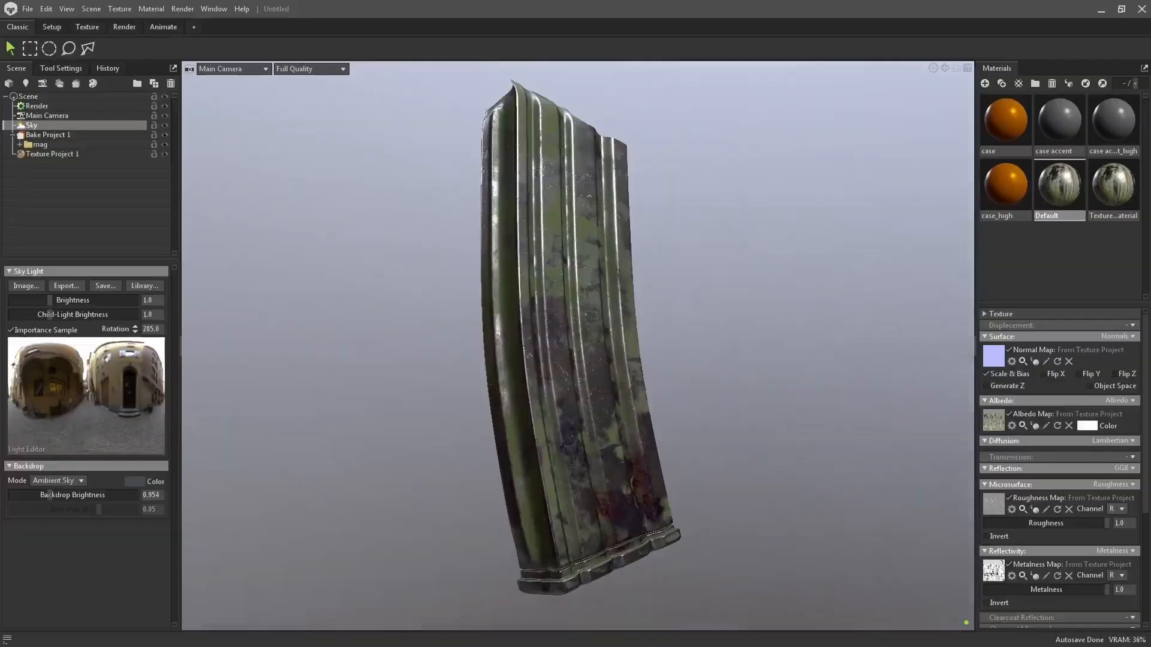
pyautogui.moveTo(923, 473); pyautogui.dragTo(520, 452)
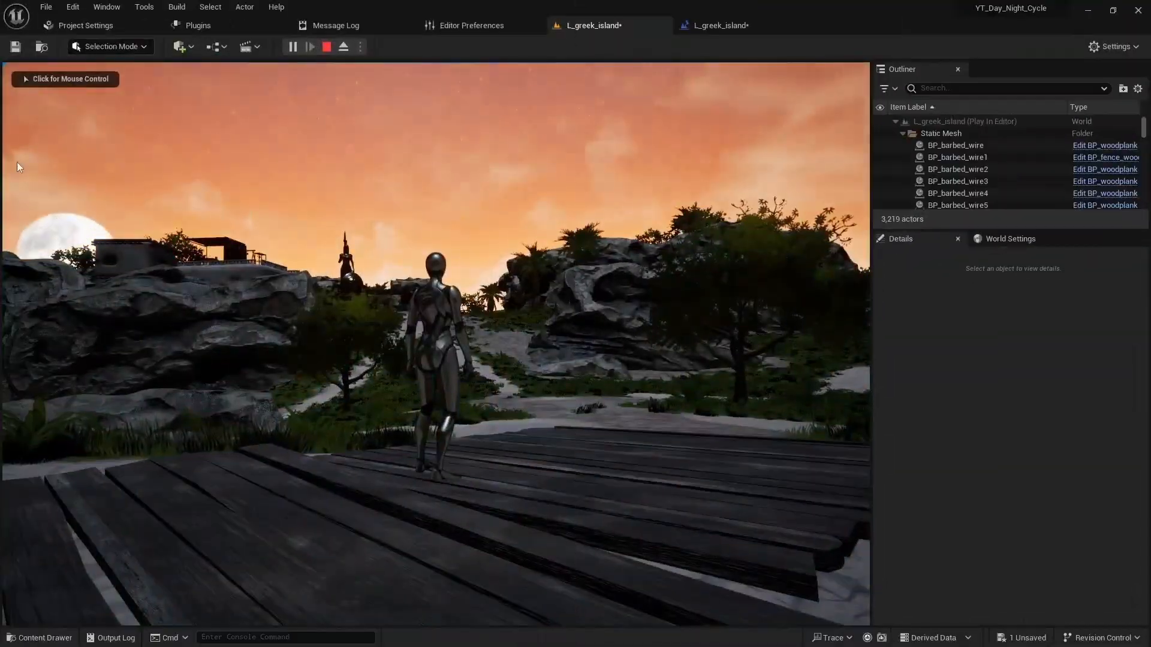
pyautogui.press('w')
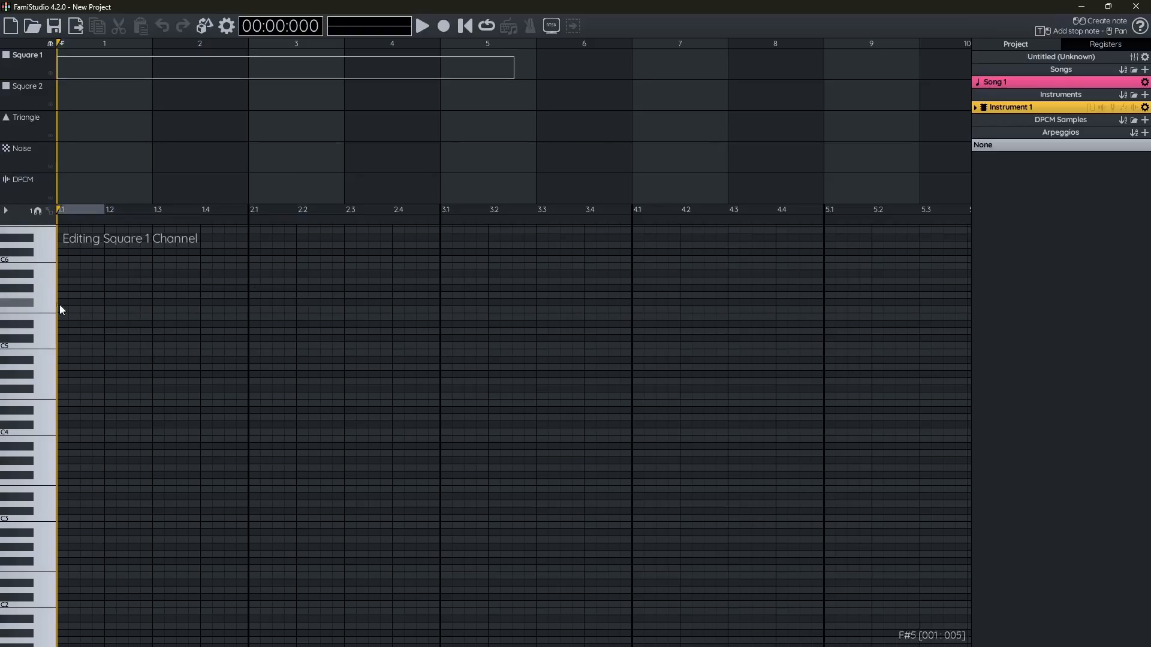
# In FamiStudio, add notes A5, E5 and A#4 on beats 1, 2 and 4 of the Square 1 channel's first pattern and play them back.
pyautogui.moveTo(43, 254)
pyautogui.mouseDown()
pyautogui.moveTo(45, 401)
pyautogui.moveTo(48, 294)
pyautogui.moveTo(28, 293)
pyautogui.mouseUp()
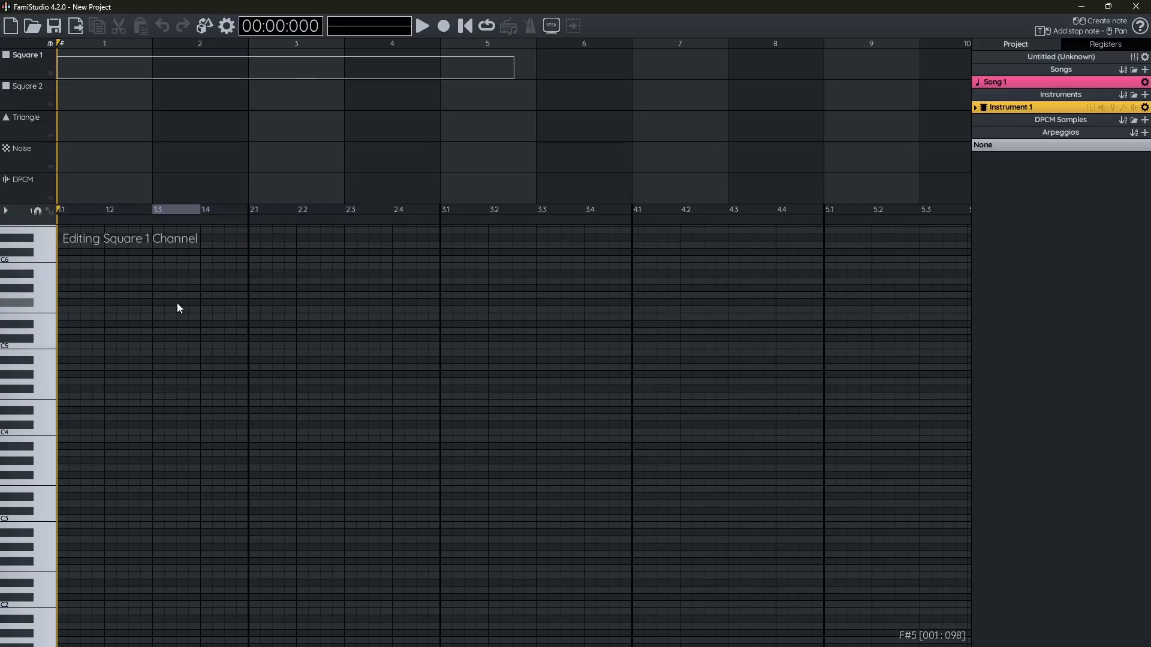
pyautogui.click(80, 281)
pyautogui.click(133, 317)
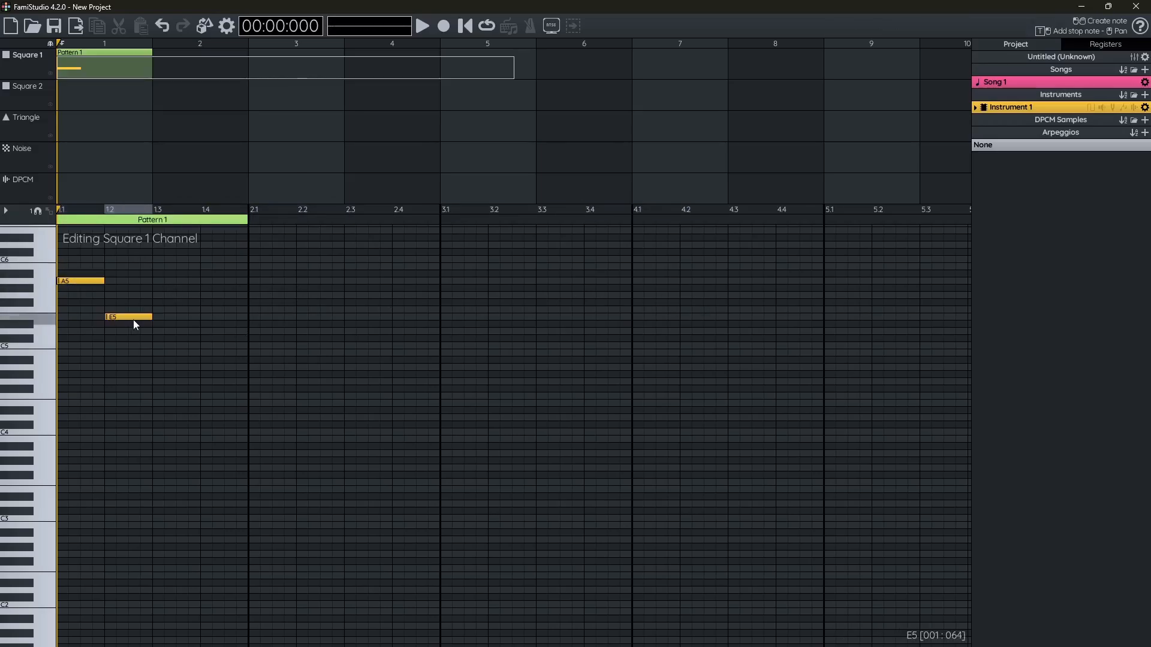
pyautogui.click(213, 360)
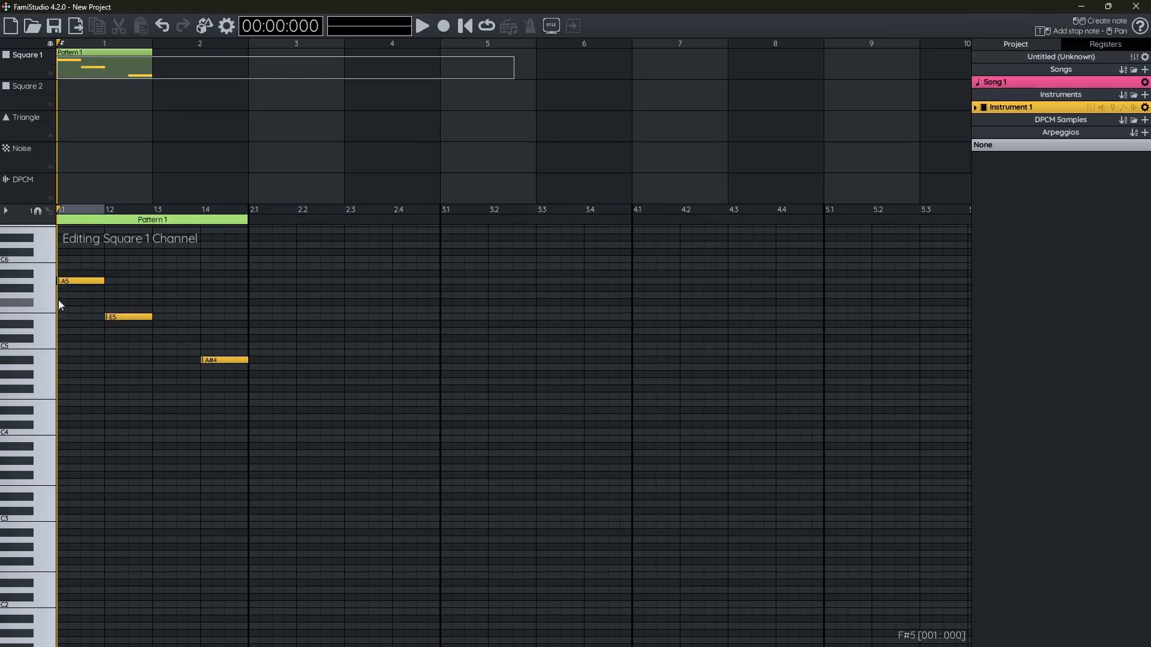
pyautogui.click(422, 25)
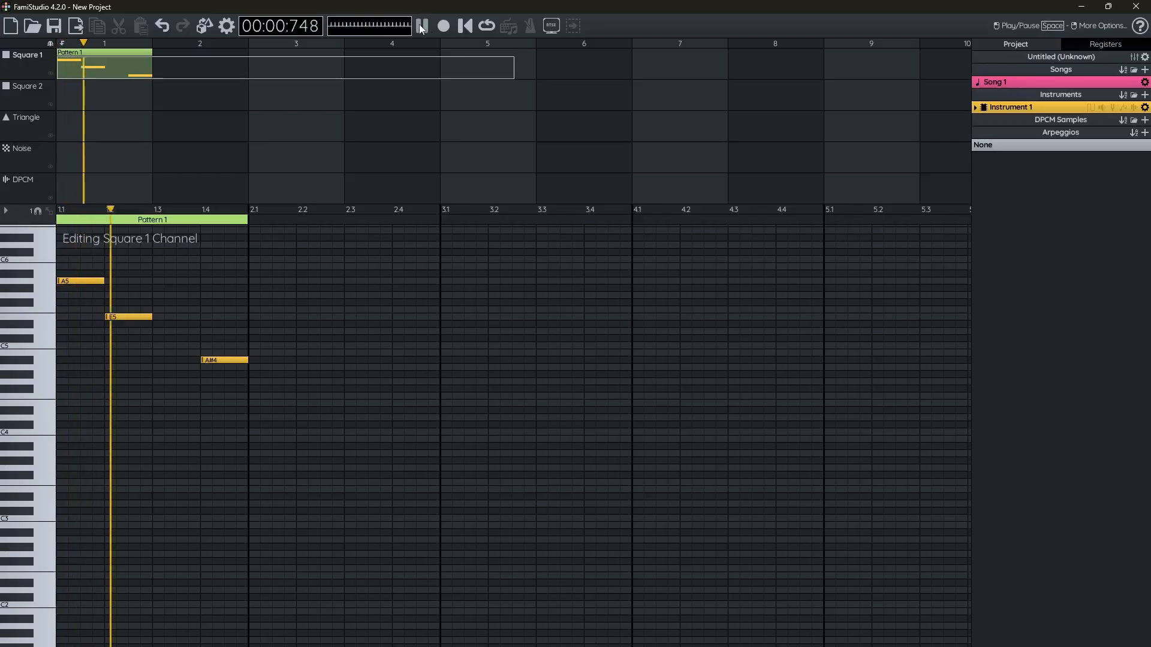
pyautogui.click(422, 25)
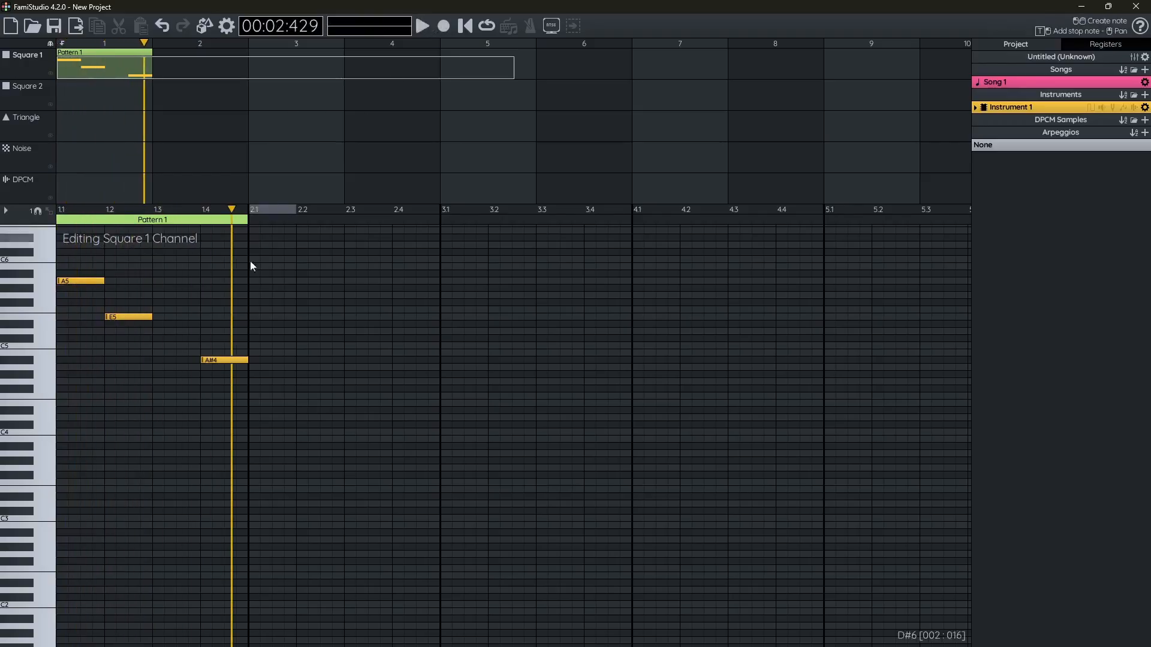
# Delete the three test notes and their pattern from the Square 1 channel, returning the playhead to the song start.
pyautogui.rightClick(220, 360)
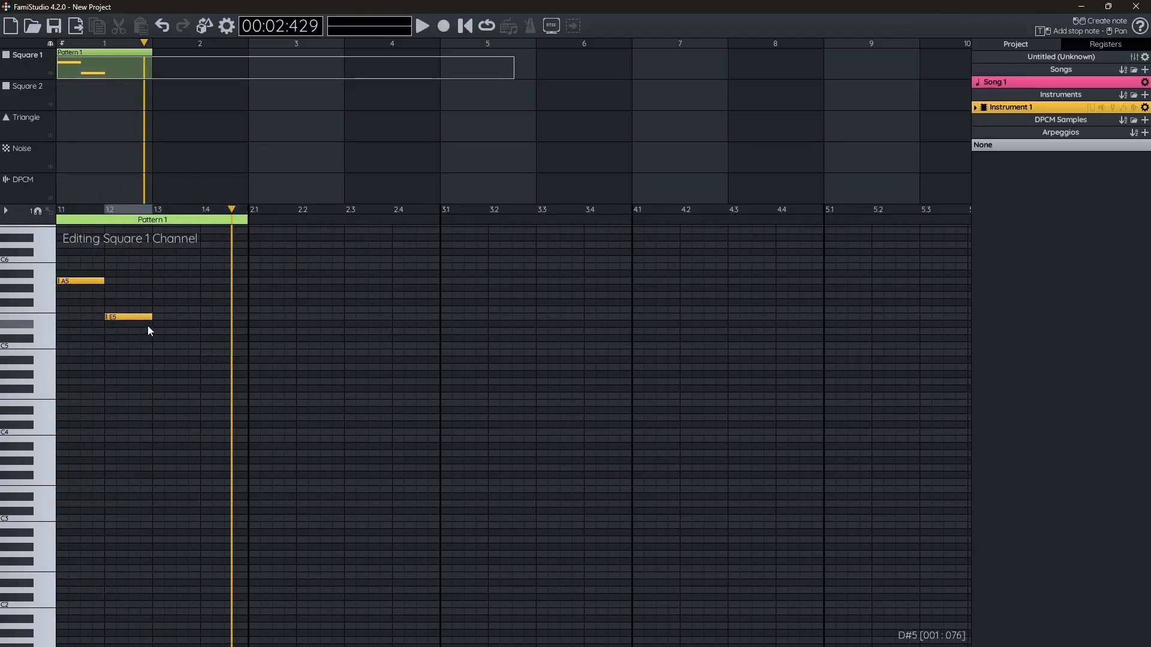
pyautogui.rightClick(137, 318)
pyautogui.rightClick(78, 281)
pyautogui.click(233, 210)
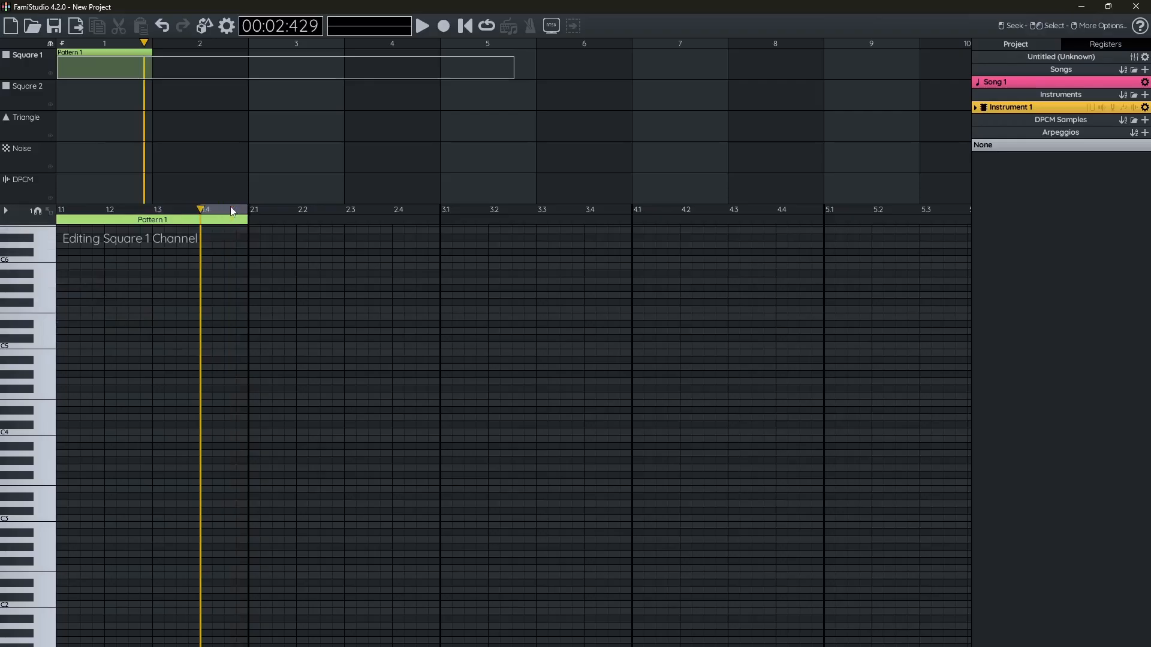
pyautogui.moveTo(233, 211); pyautogui.dragTo(81, 211)
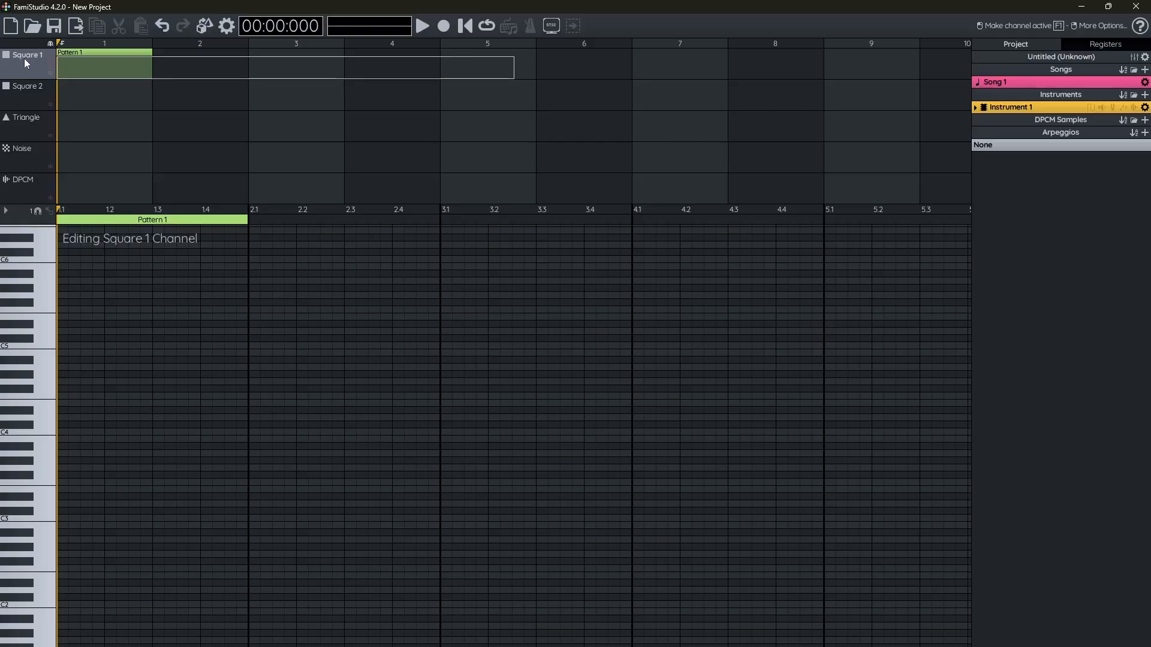
pyautogui.doubleClick(100, 51)
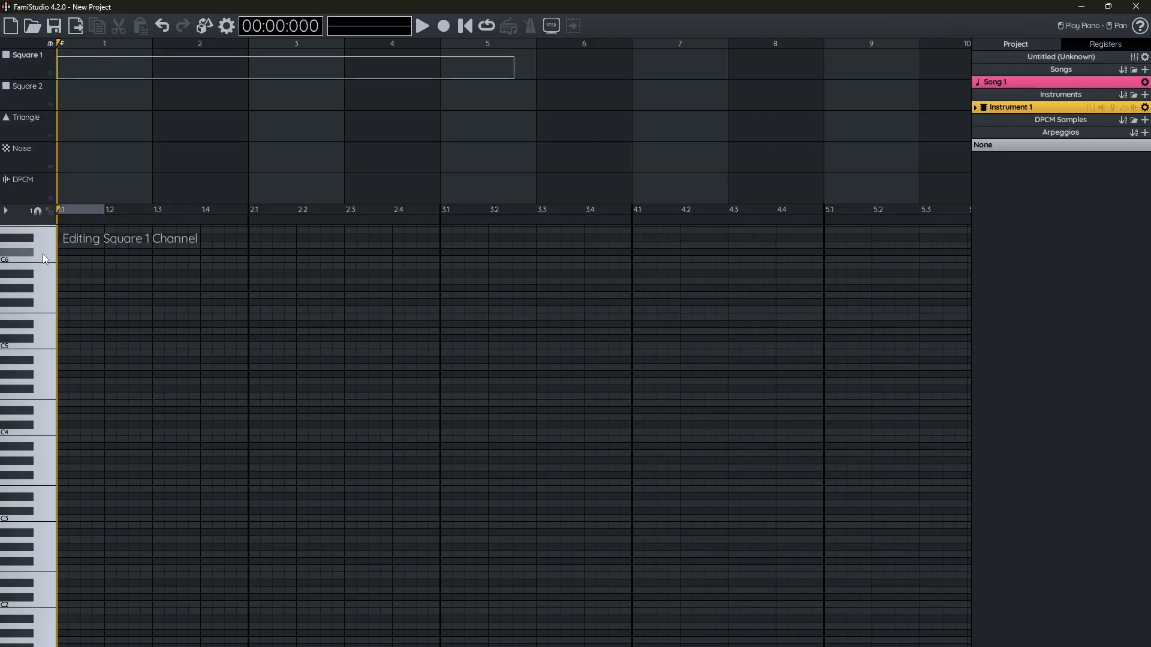
# Audition piano notes on the Square 1, Square 2, Triangle and Noise channels, finishing with the DPCM channel active.
pyautogui.moveTo(42, 253); pyautogui.dragTo(48, 290)
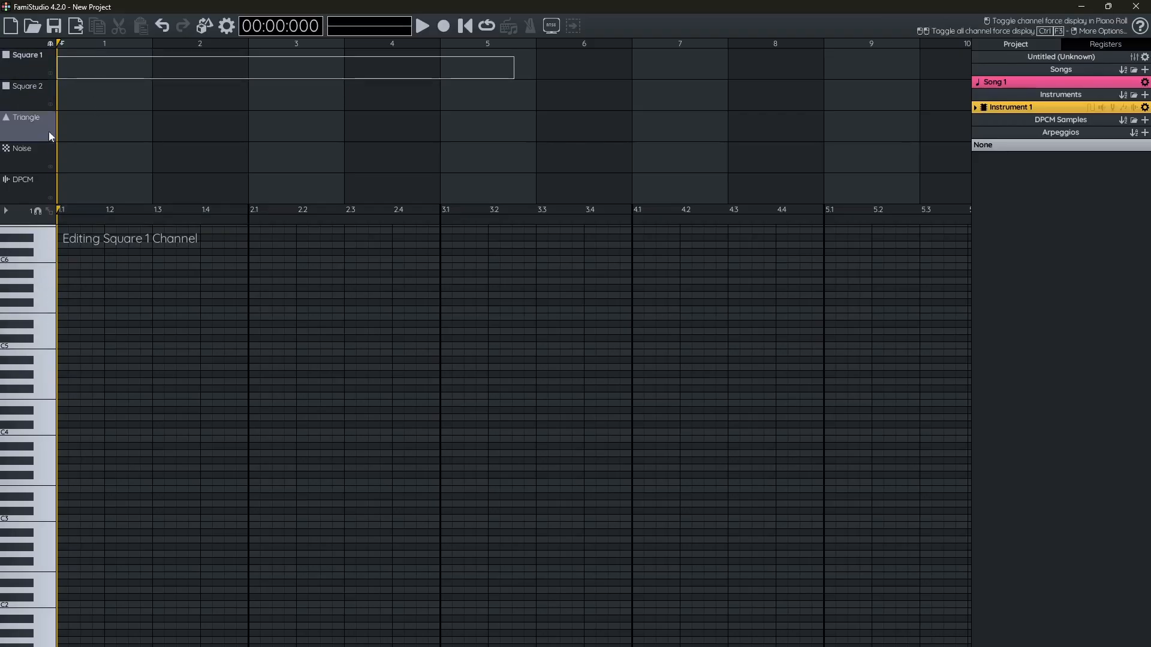
pyautogui.click(27, 91)
pyautogui.moveTo(41, 246); pyautogui.dragTo(46, 288)
pyautogui.click(33, 124)
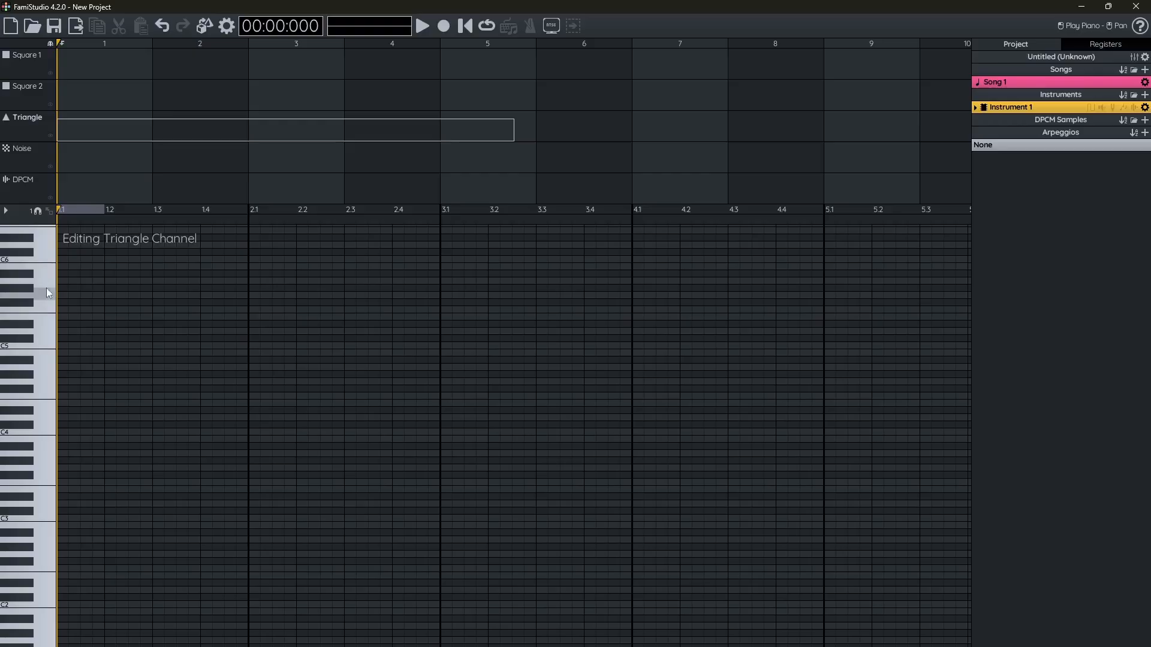
pyautogui.click(38, 154)
pyautogui.moveTo(42, 233); pyautogui.dragTo(39, 354)
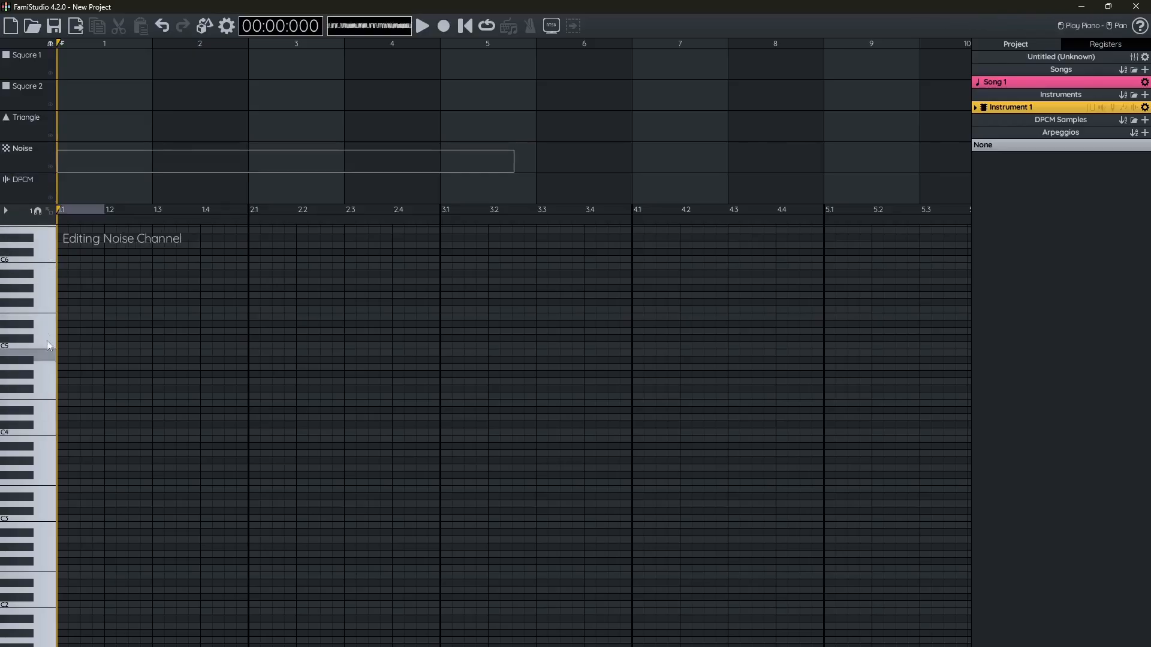
pyautogui.click(37, 186)
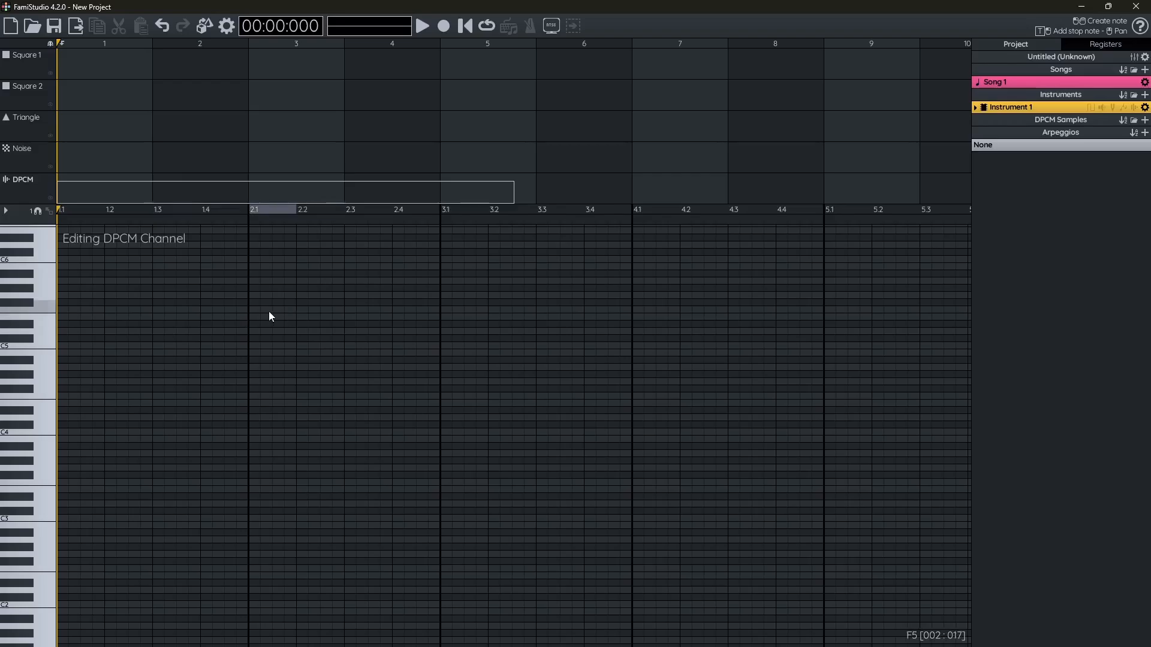
# On the Square 1 channel, set Instrument 1's arpeggio envelope to +4, +8, +12 and +16 at positions 1 to 4, and audition a note.
pyautogui.click(39, 63)
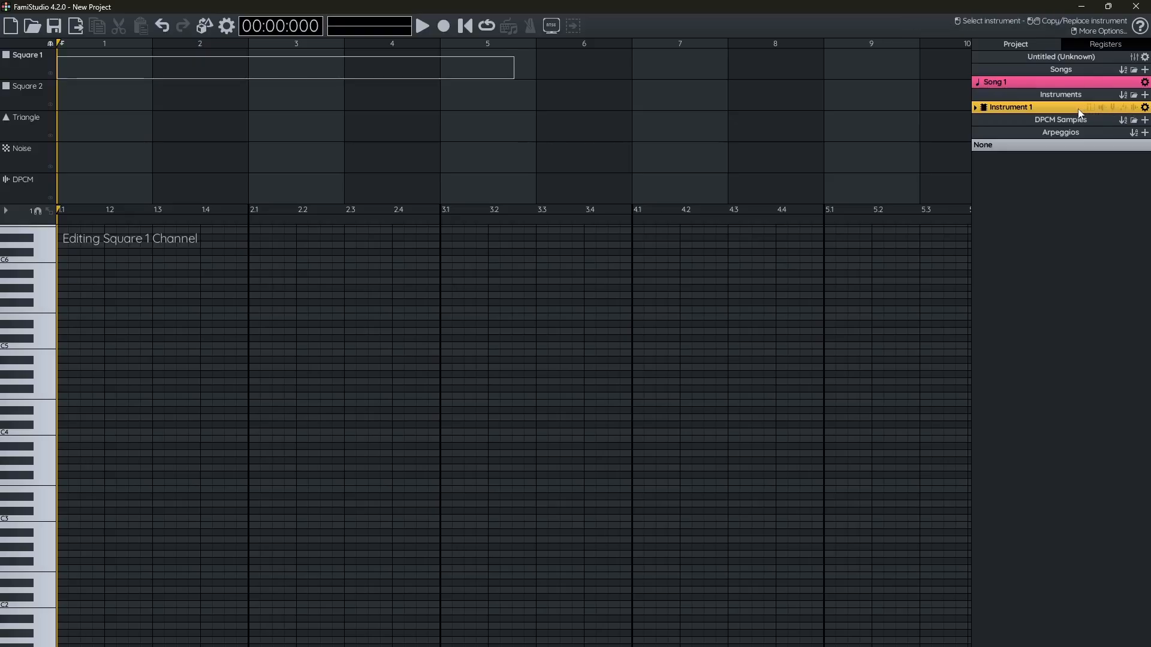
pyautogui.click(1123, 109)
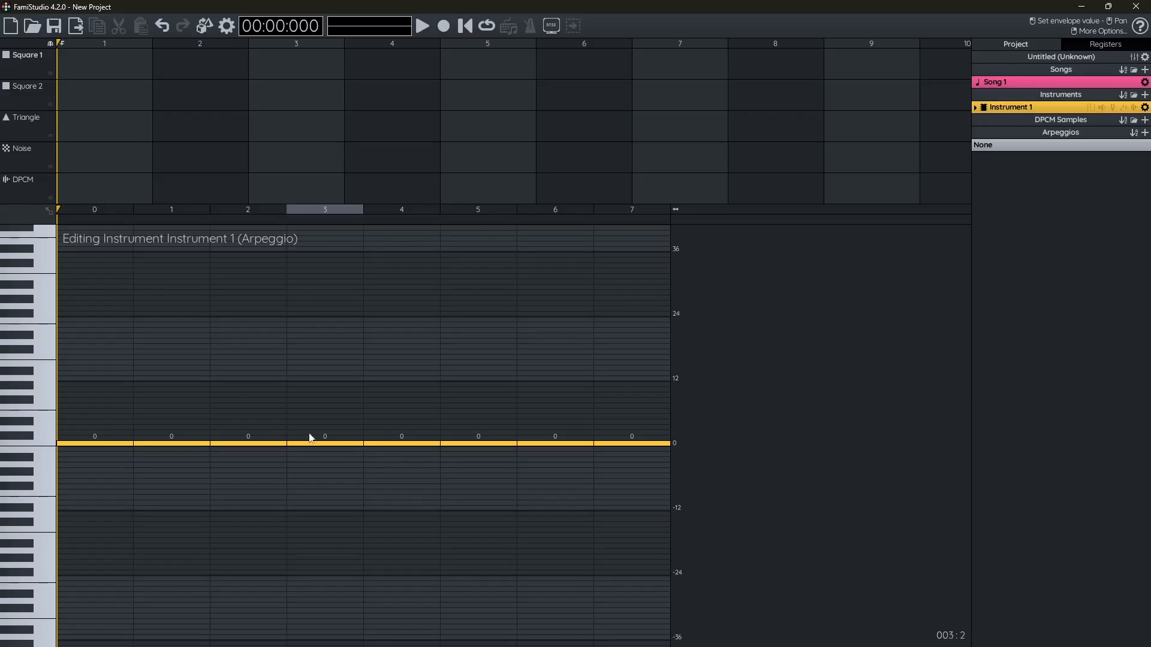
pyautogui.click(183, 424)
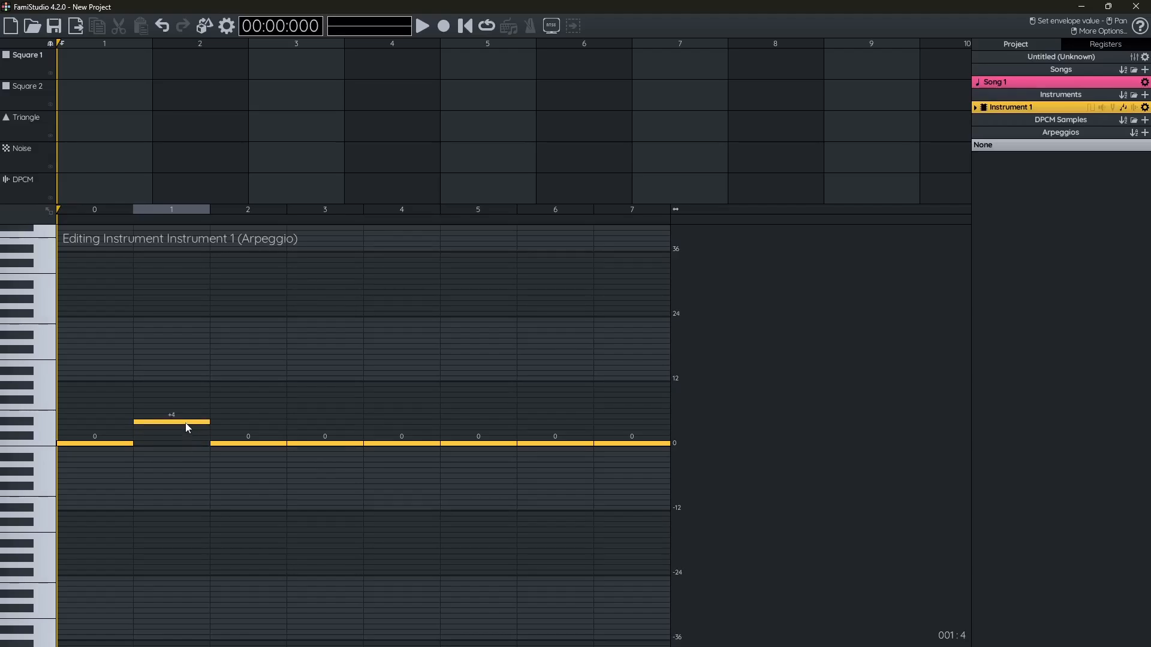
pyautogui.click(255, 437)
pyautogui.moveTo(256, 438); pyautogui.dragTo(263, 409)
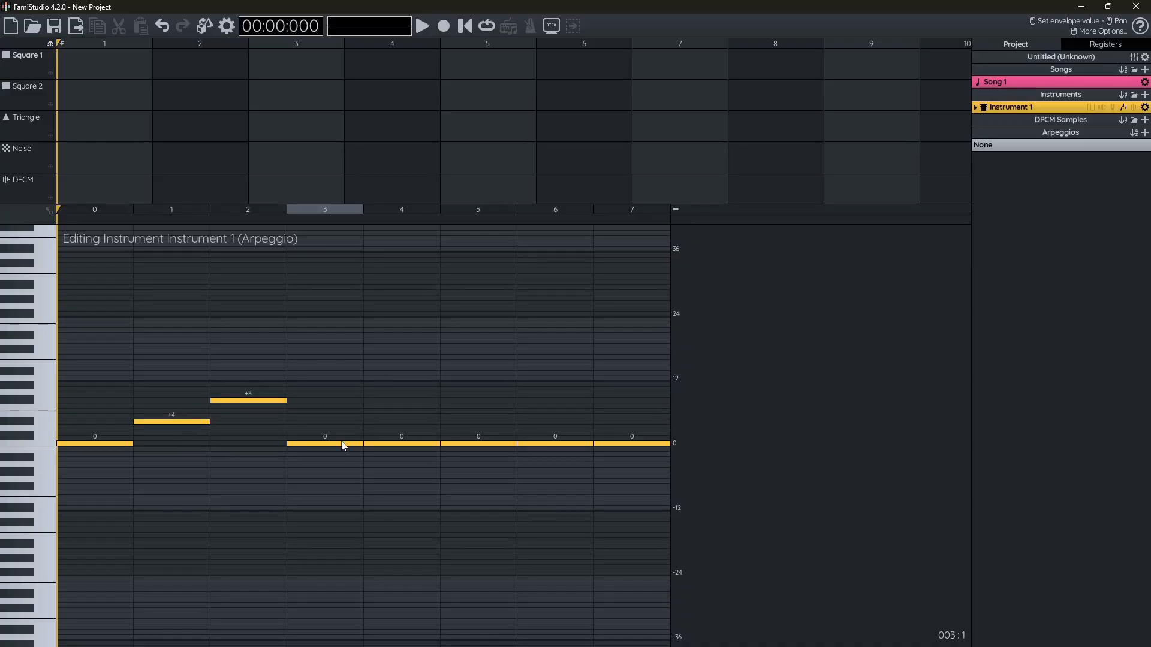
pyautogui.moveTo(340, 441); pyautogui.dragTo(344, 380)
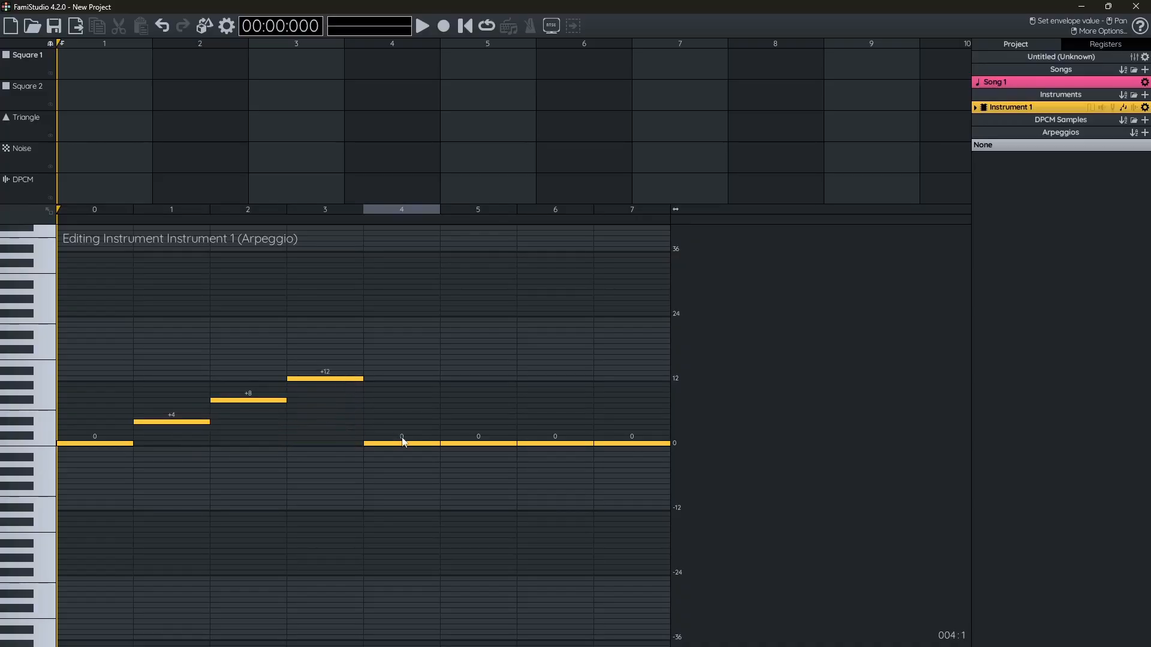
pyautogui.moveTo(402, 442); pyautogui.dragTo(412, 363)
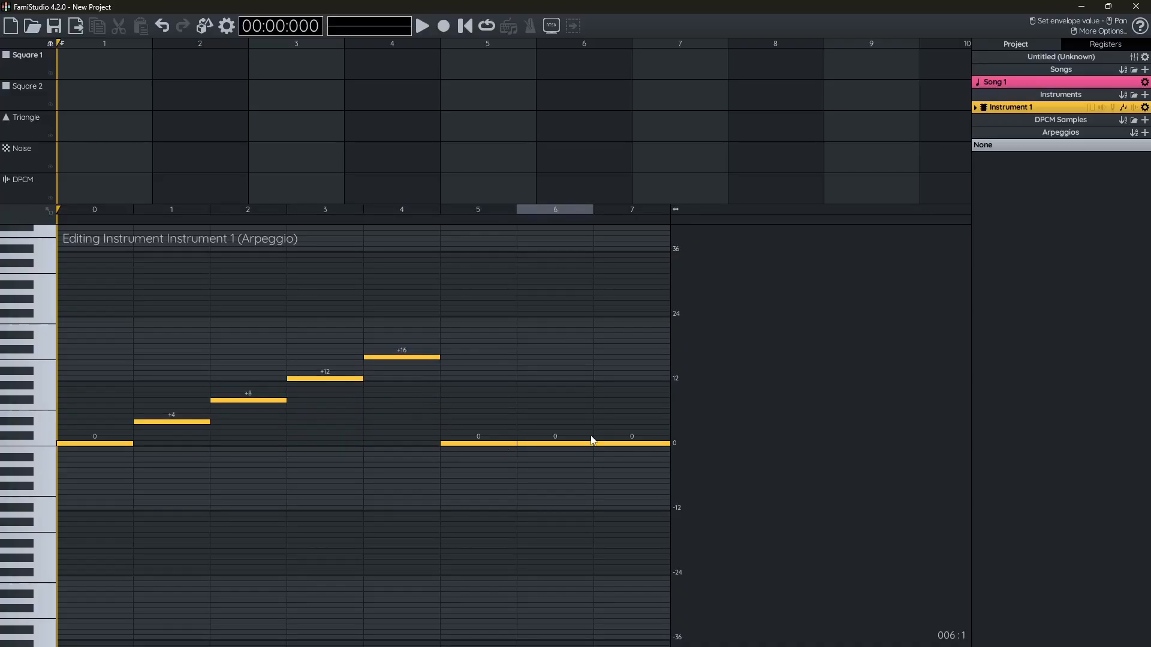
pyautogui.click(45, 319)
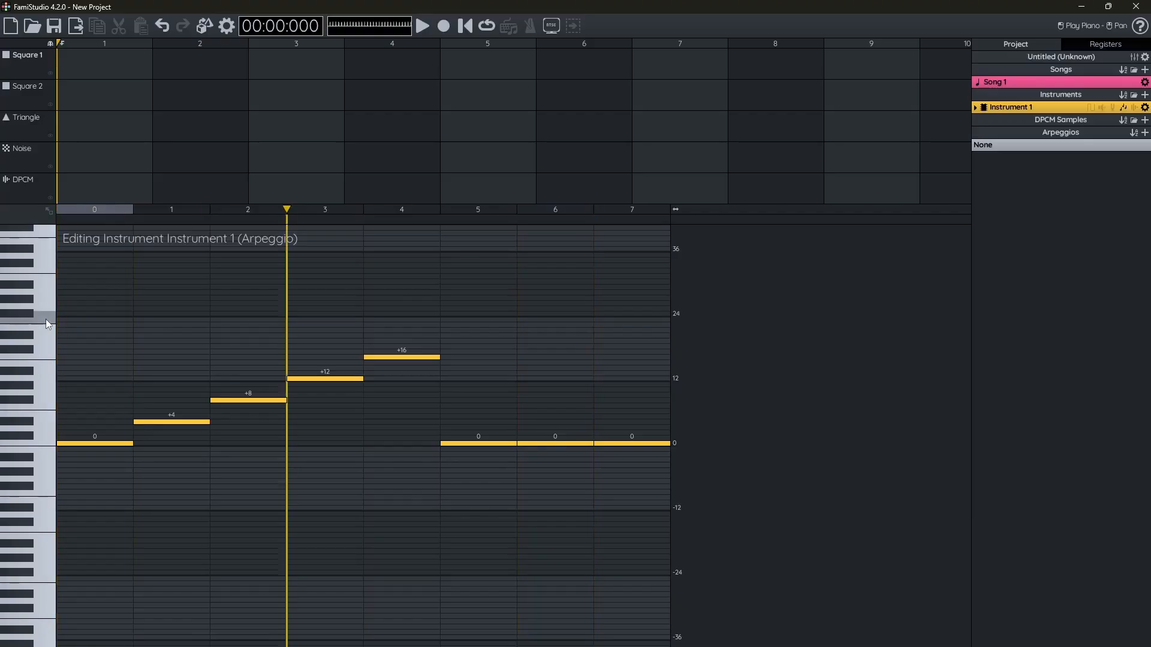
# Audition a note, and build a five-position volume envelope for Instrument 1 with 3, 6, 9 and 12 at positions 0 to 3.
pyautogui.click(46, 319)
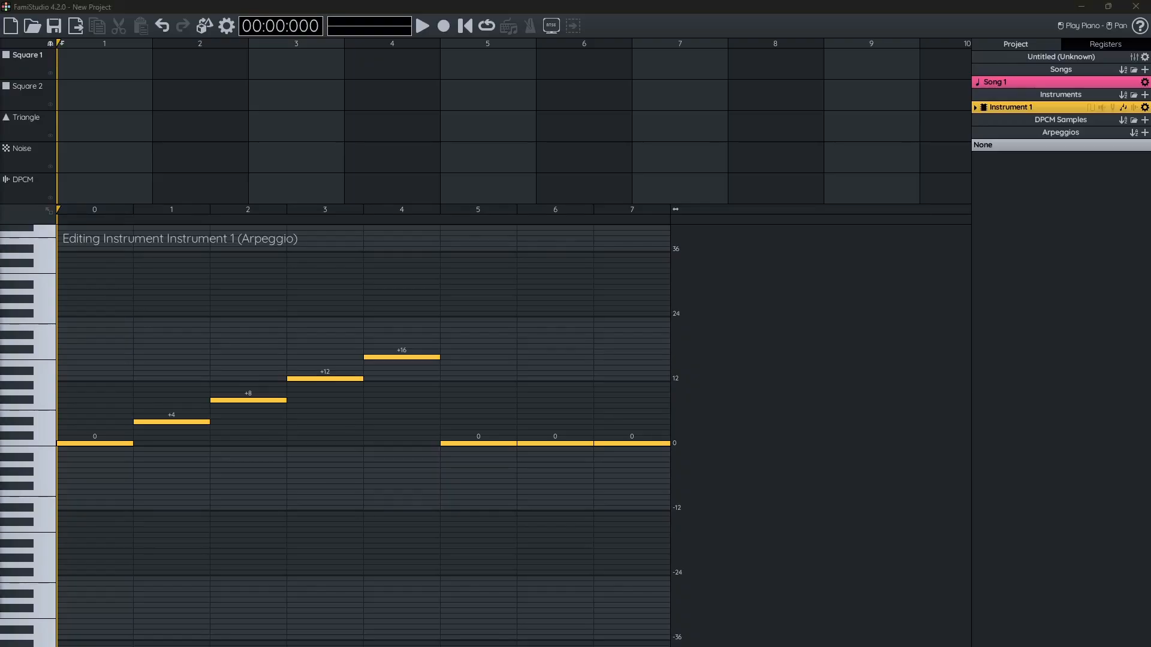
pyautogui.click(1104, 109)
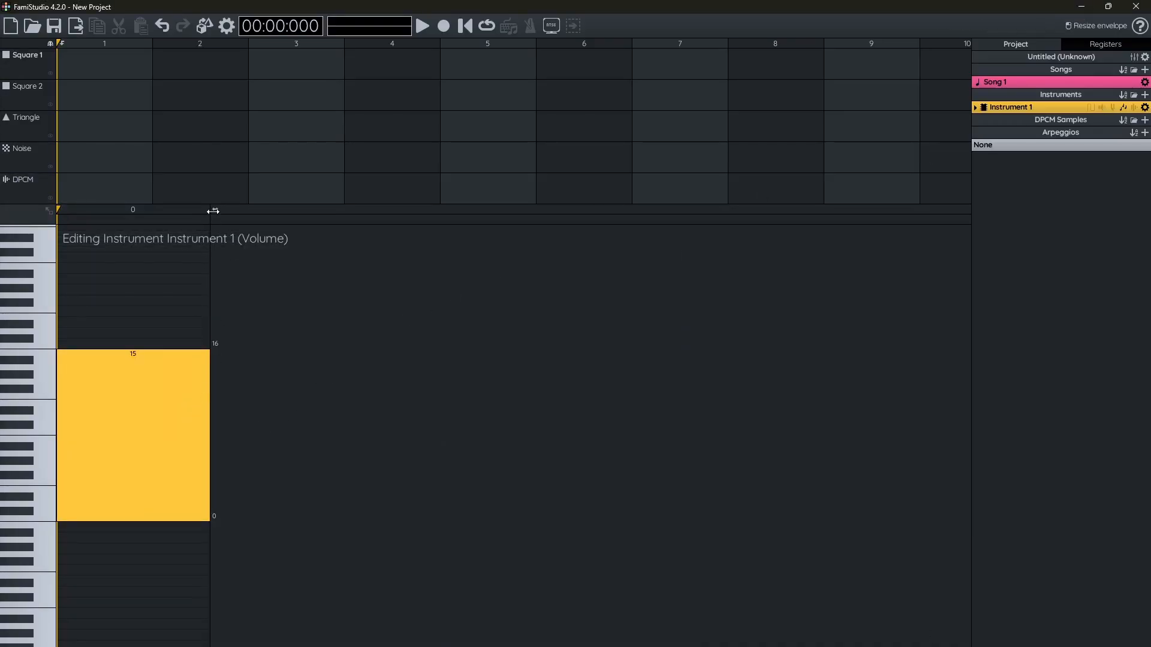
pyautogui.moveTo(213, 210); pyautogui.dragTo(867, 217)
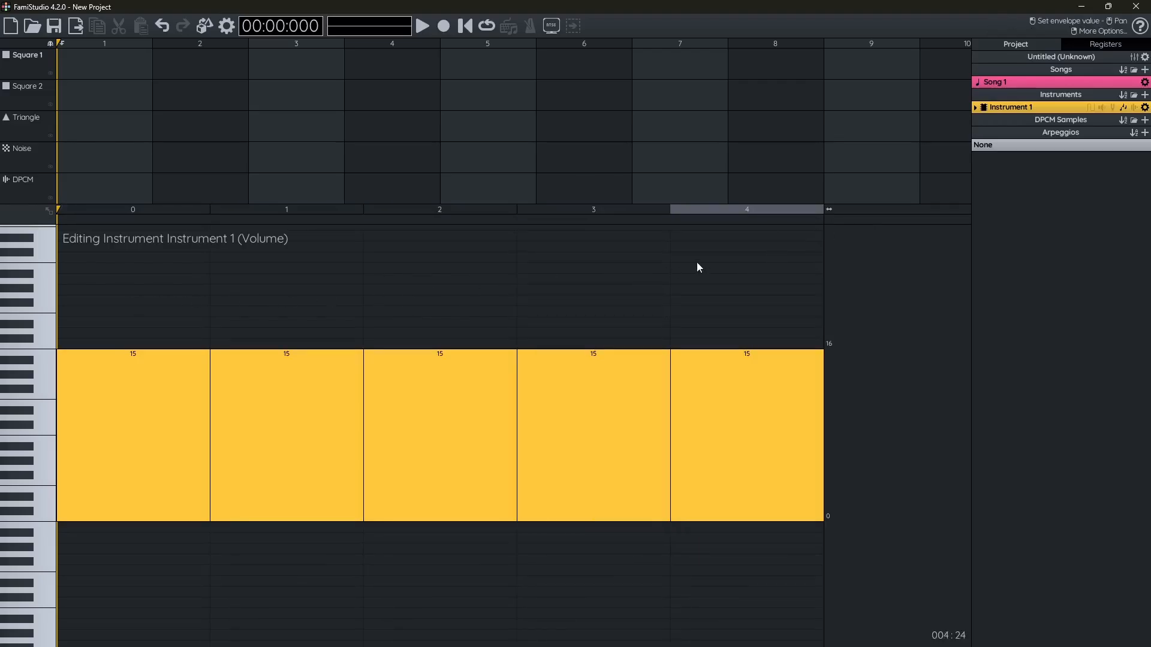
pyautogui.moveTo(151, 365); pyautogui.dragTo(144, 494)
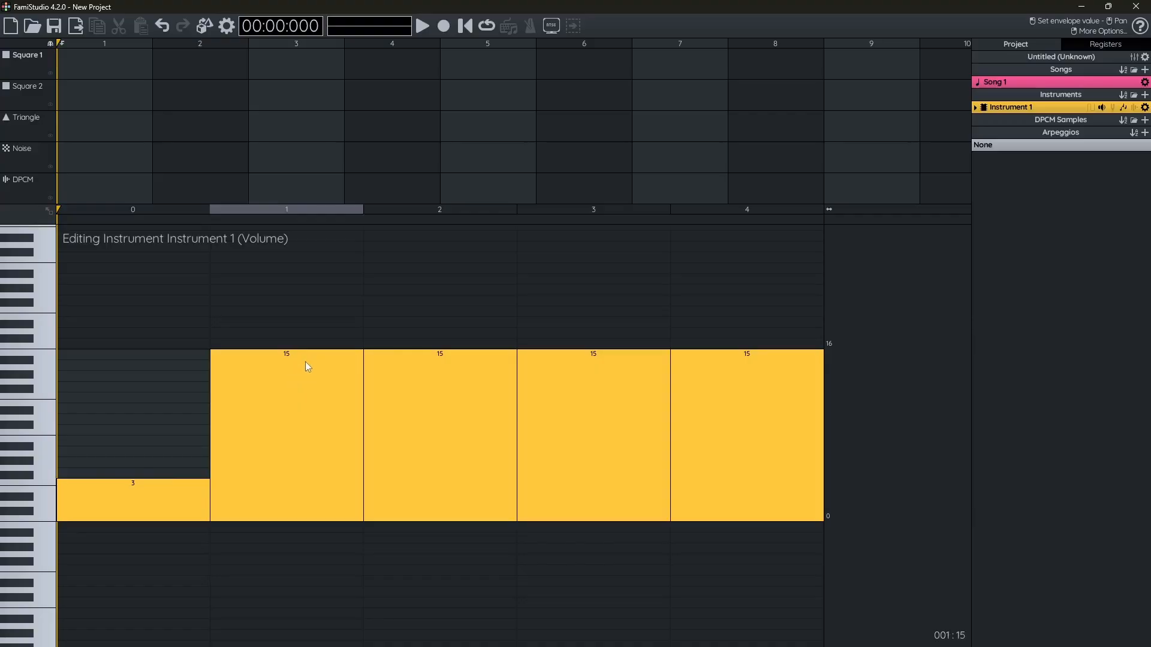
pyautogui.moveTo(304, 361); pyautogui.dragTo(305, 451)
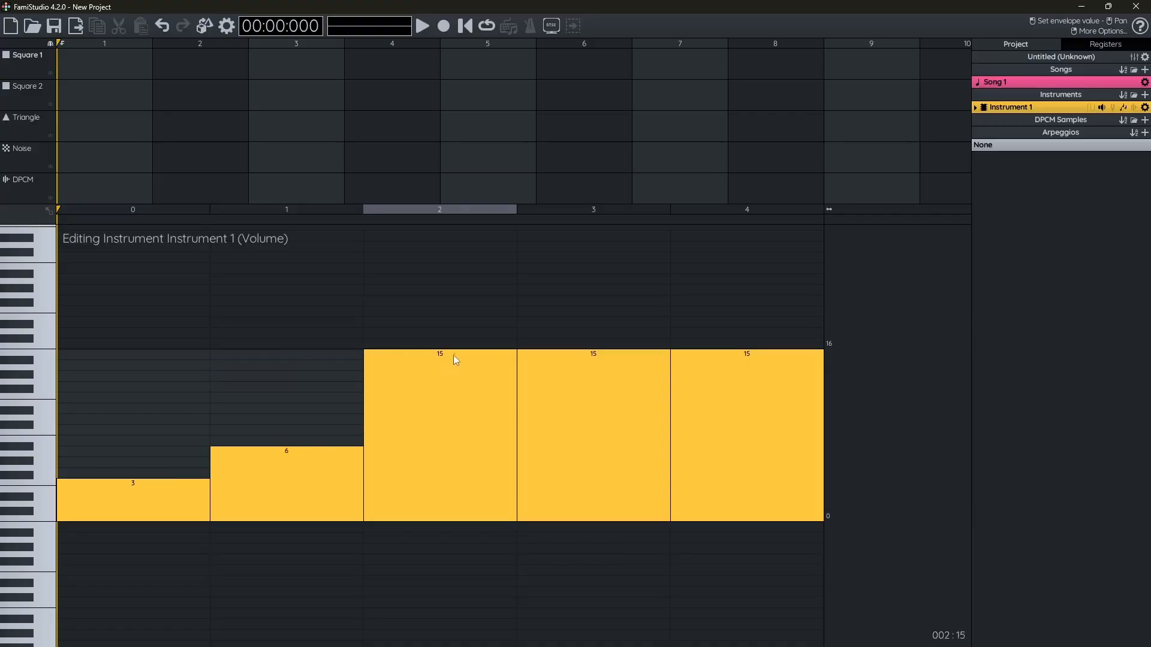
pyautogui.moveTo(453, 355); pyautogui.dragTo(452, 415)
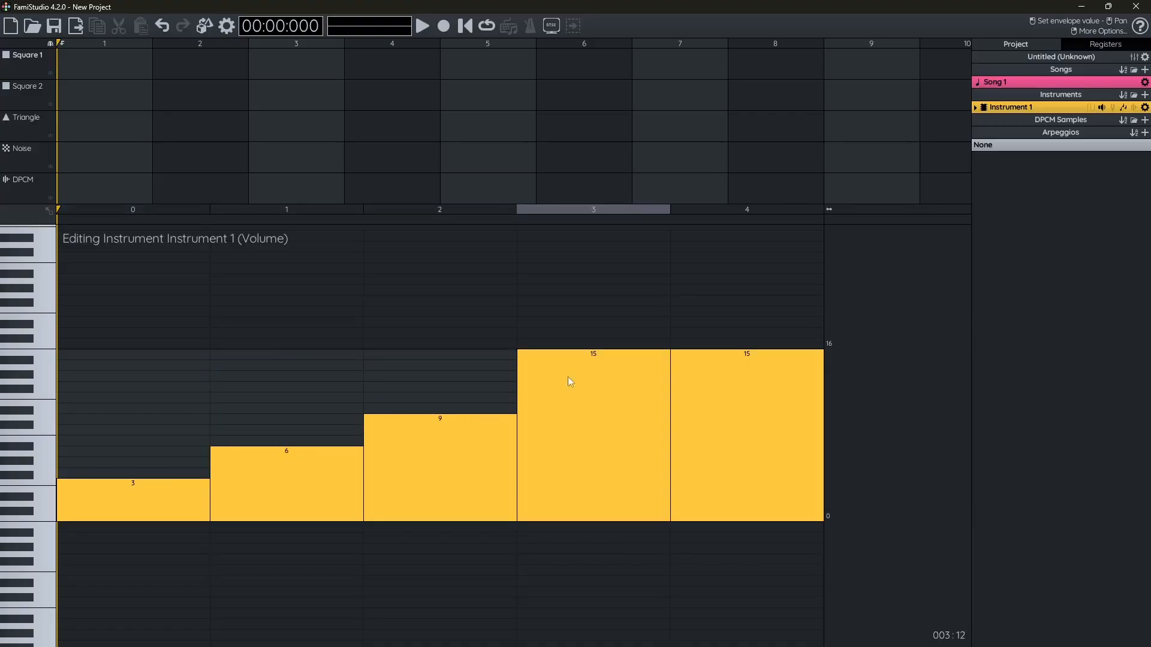
pyautogui.moveTo(609, 359); pyautogui.dragTo(606, 387)
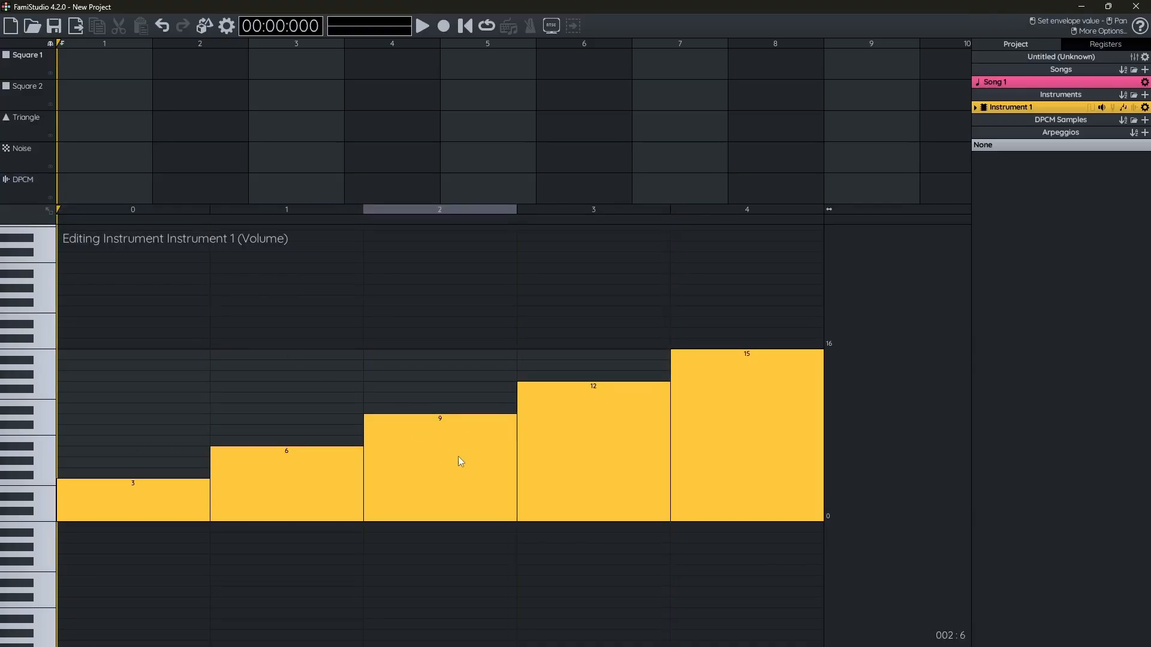
# Set Instrument 1's absolute pitch envelope to 4, 8, 12, 15 at positions 0–3 and -4, -8, -12 at positions 5–7, and audition a note.
pyautogui.click(1113, 108)
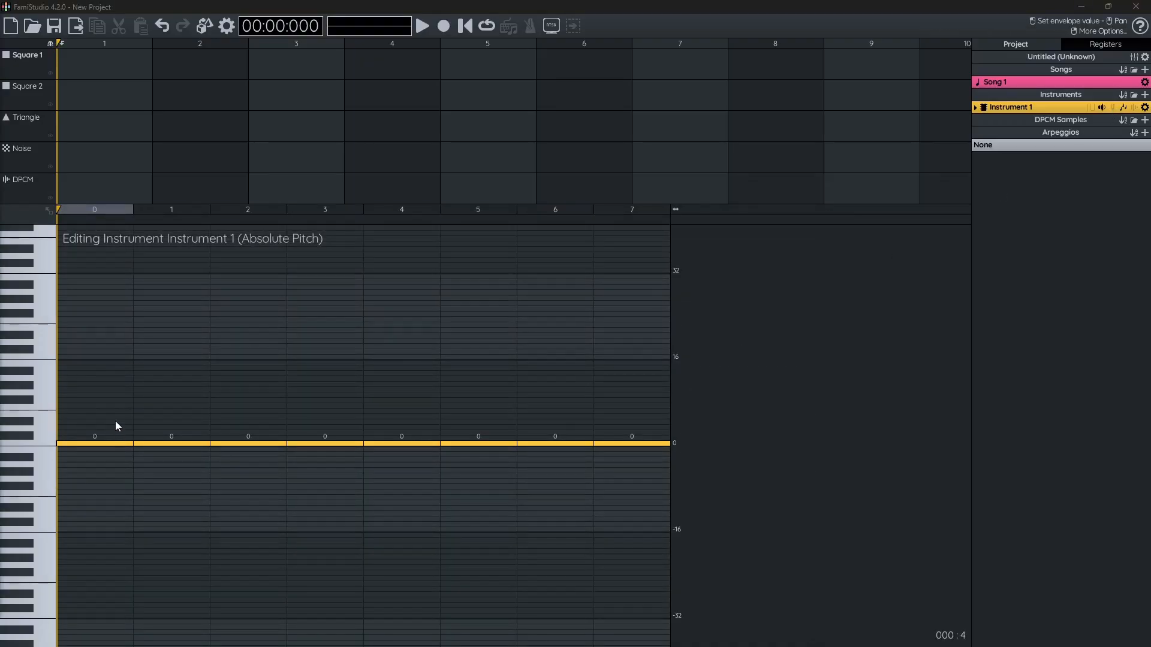
pyautogui.moveTo(100, 442); pyautogui.dragTo(103, 424)
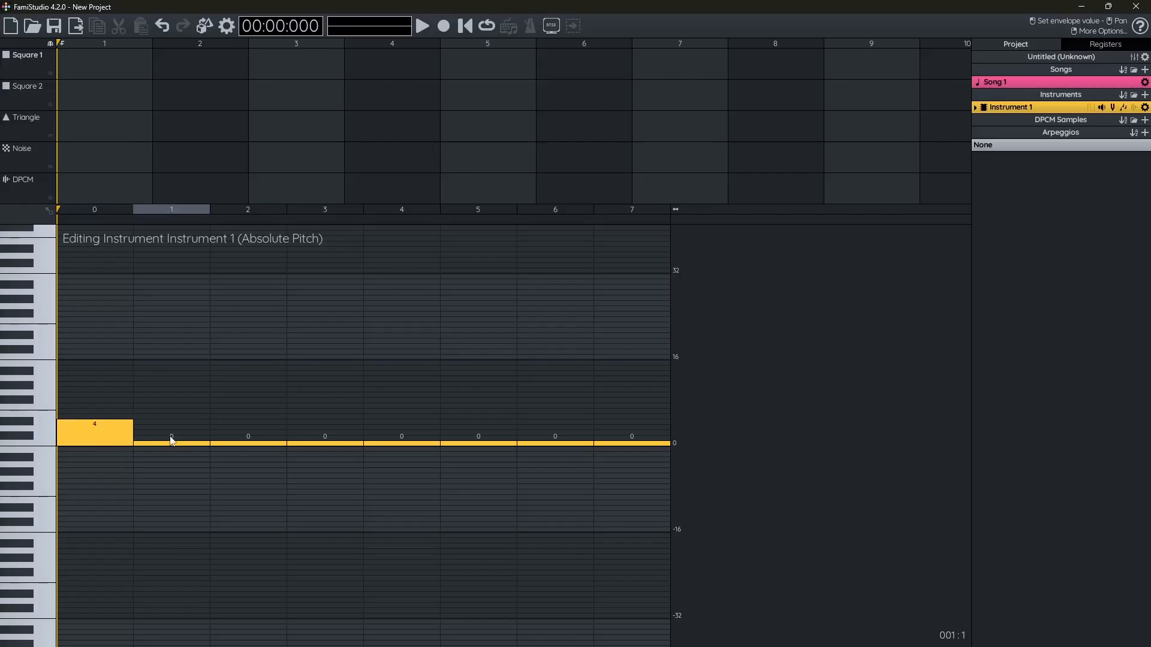
pyautogui.moveTo(170, 439); pyautogui.dragTo(175, 398)
pyautogui.moveTo(252, 441); pyautogui.dragTo(263, 379)
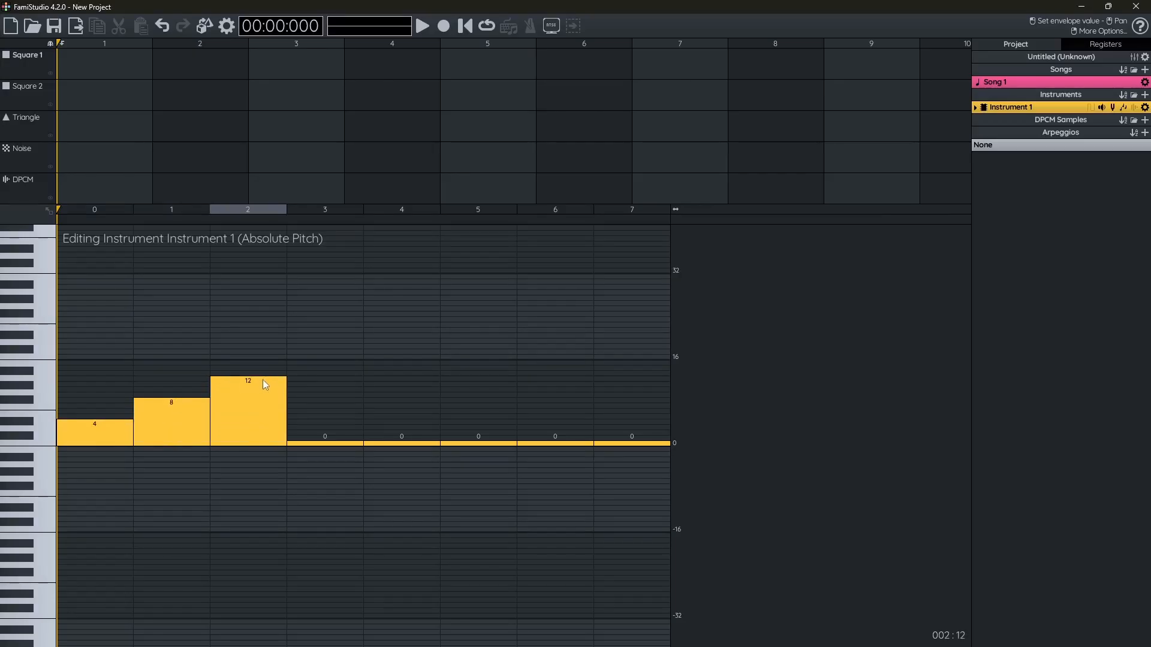
pyautogui.moveTo(326, 439); pyautogui.dragTo(329, 361)
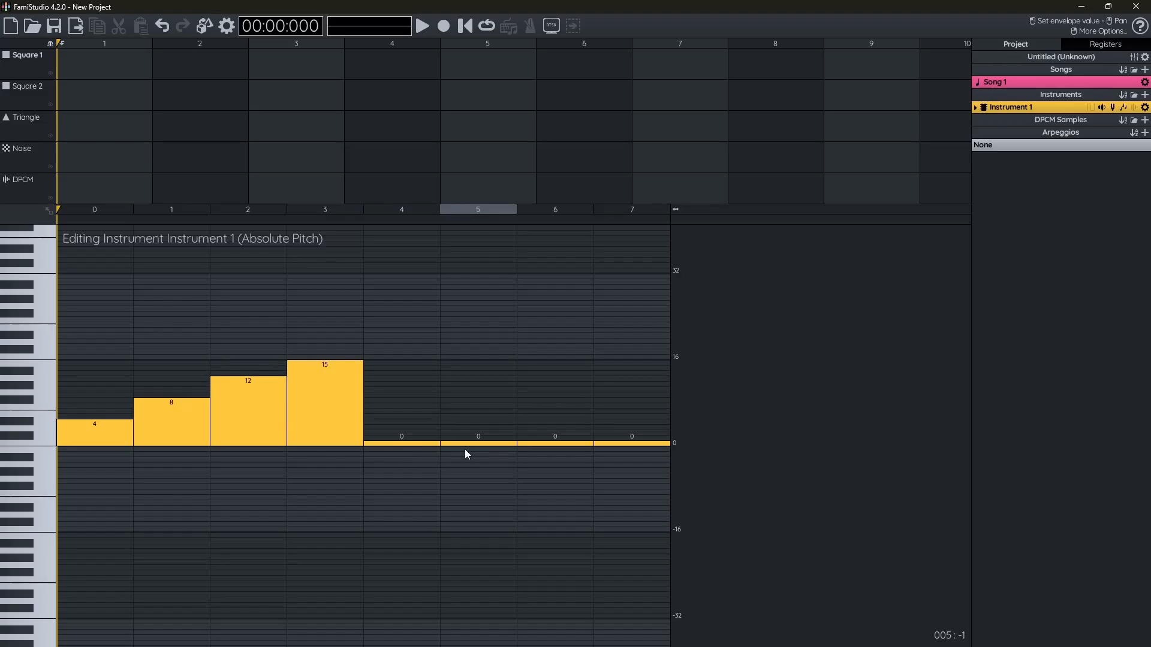
pyautogui.moveTo(466, 454)
pyautogui.mouseDown()
pyautogui.moveTo(465, 475)
pyautogui.moveTo(552, 456)
pyautogui.moveTo(547, 487)
pyautogui.mouseUp()
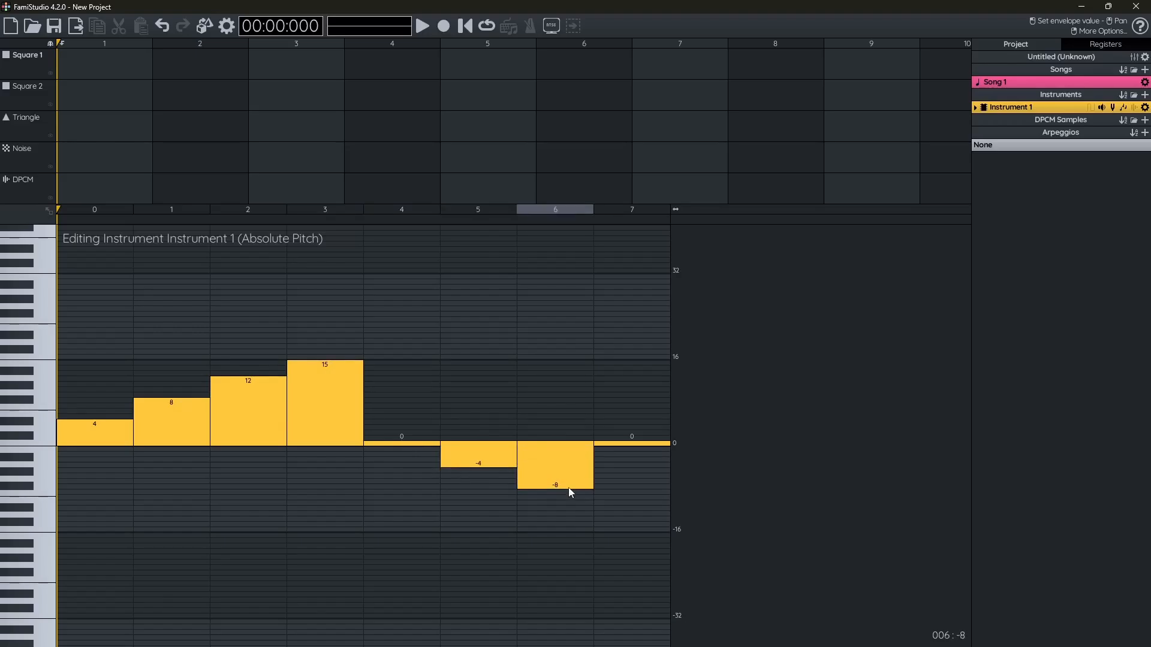
pyautogui.moveTo(624, 447); pyautogui.dragTo(619, 515)
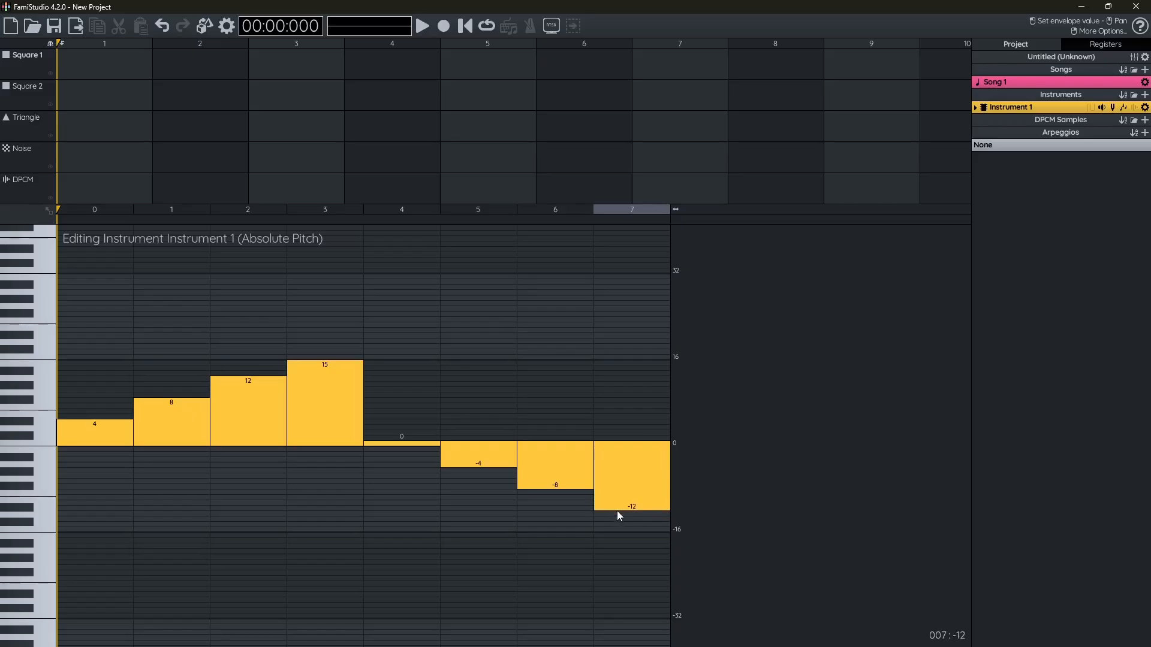
pyautogui.click(40, 271)
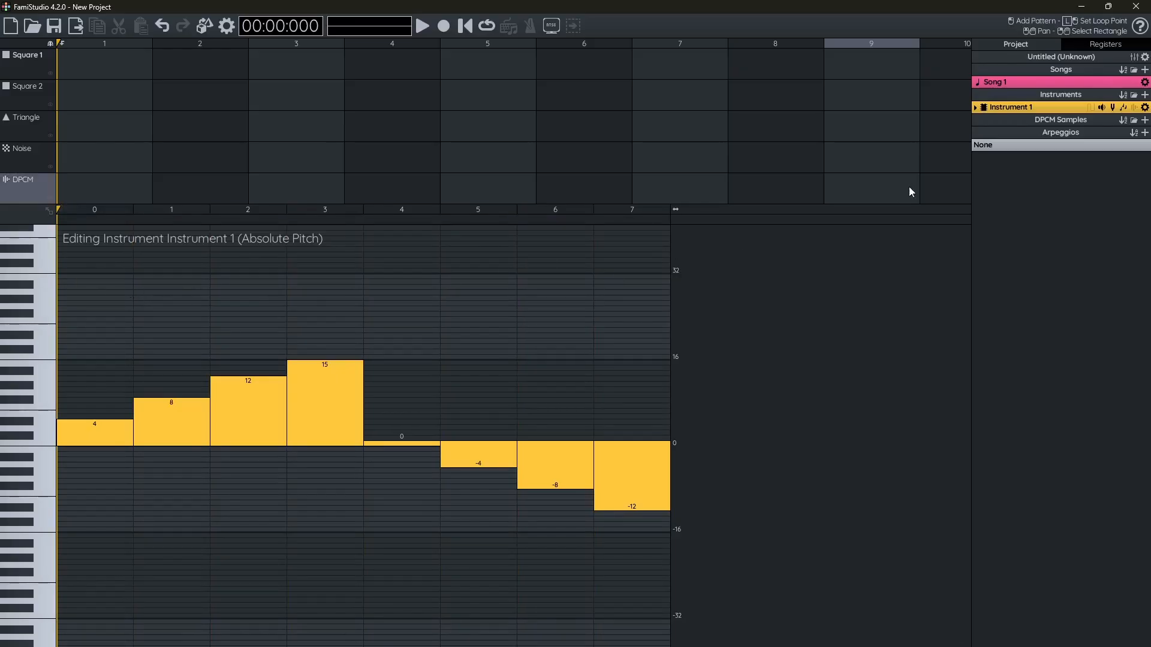
# View Instrument 1's DPCM samples, and add a pattern in the first slot of the Triangle channel.
pyautogui.click(1133, 109)
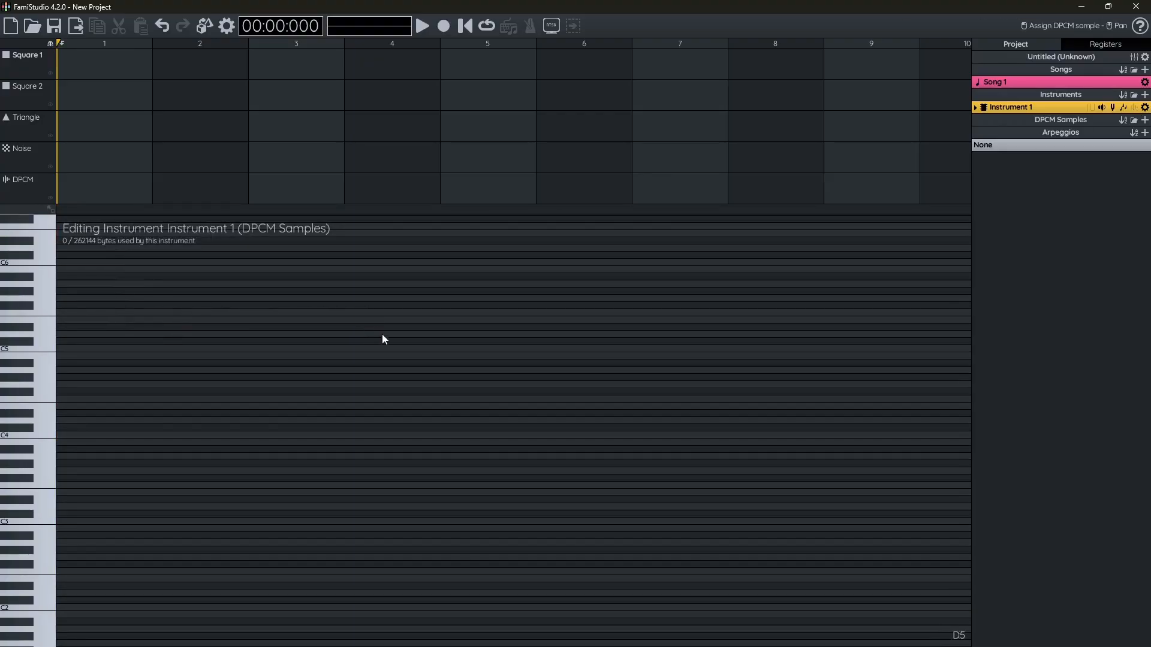
pyautogui.click(23, 124)
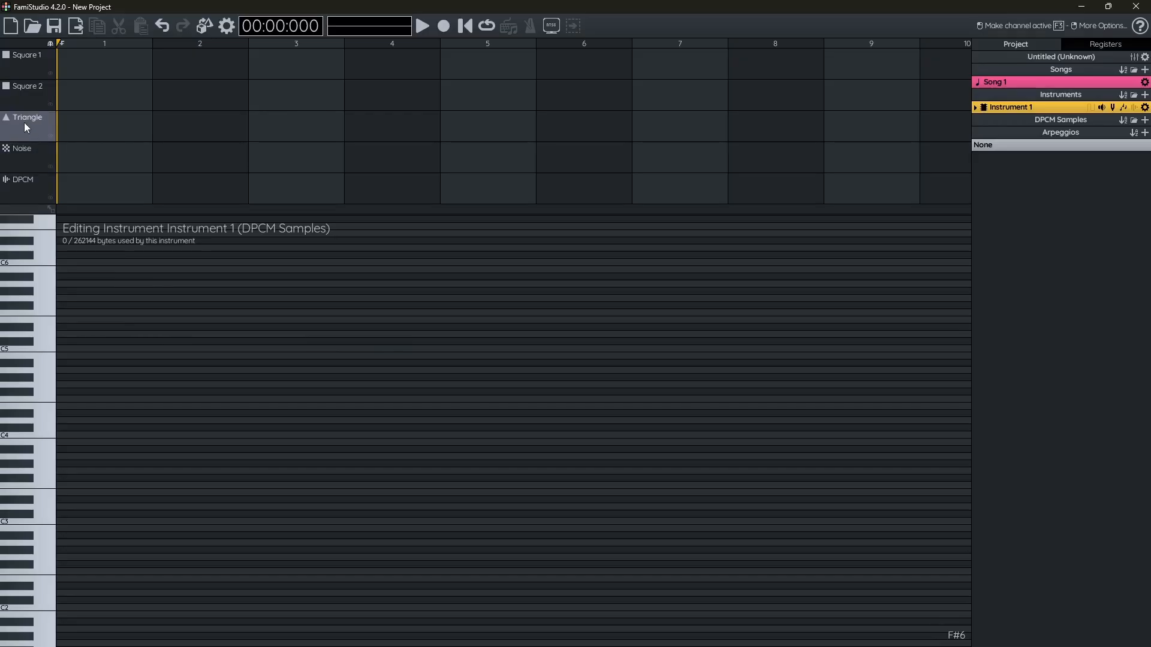
pyautogui.doubleClick(99, 127)
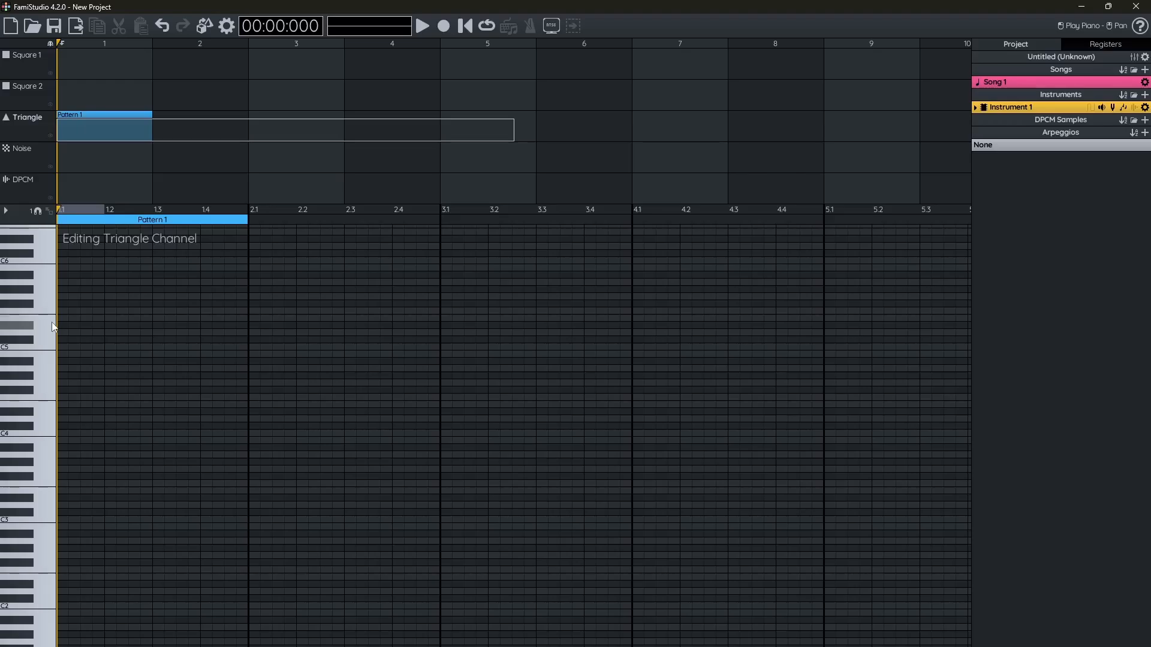
# Audition piano notes between C5 and C6 on the Triangle channel.
pyautogui.moveTo(42, 259); pyautogui.dragTo(44, 307)
pyautogui.moveTo(45, 333); pyautogui.dragTo(44, 256)
pyautogui.click(44, 254)
pyautogui.click(43, 258)
pyautogui.click(43, 258)
# Add notes C6, B5, C6 and B5 on beats 1 to 4 of the Triangle pattern and play them, returning the playhead to the start.
pyautogui.click(72, 260)
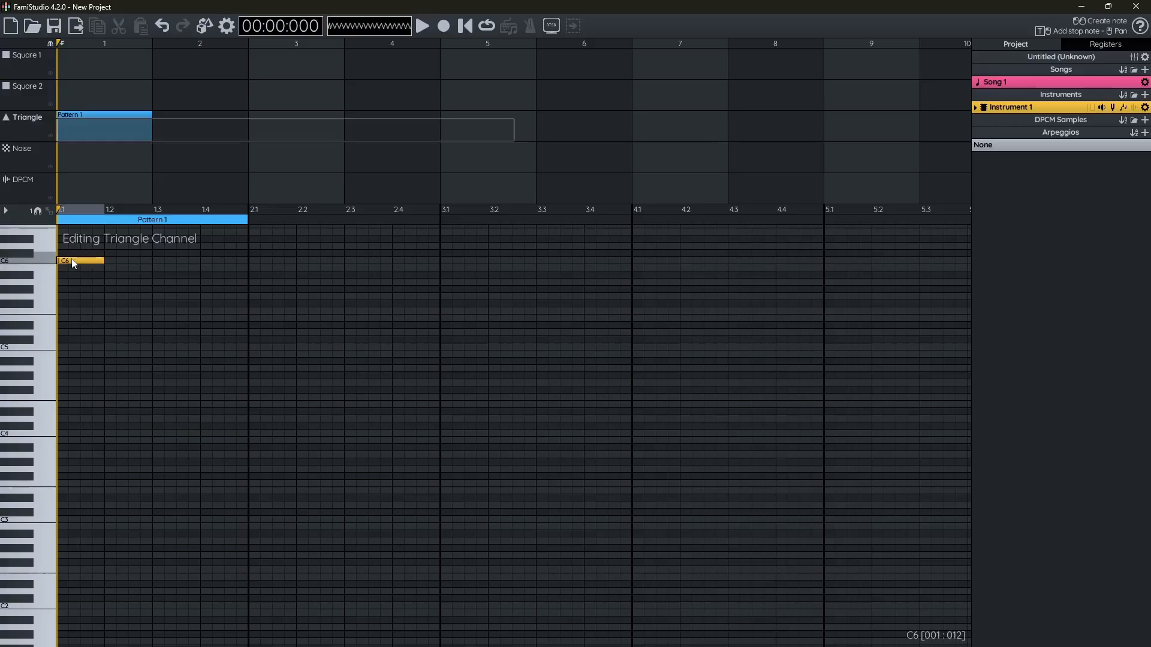
pyautogui.click(128, 269)
pyautogui.click(174, 261)
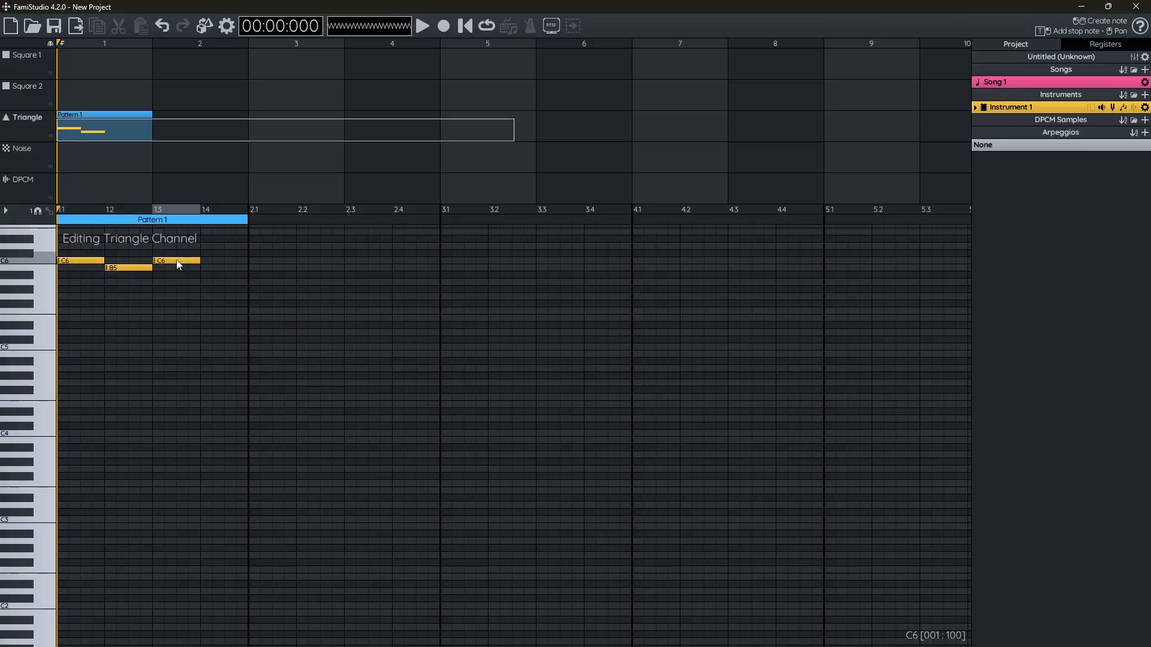
pyautogui.click(215, 269)
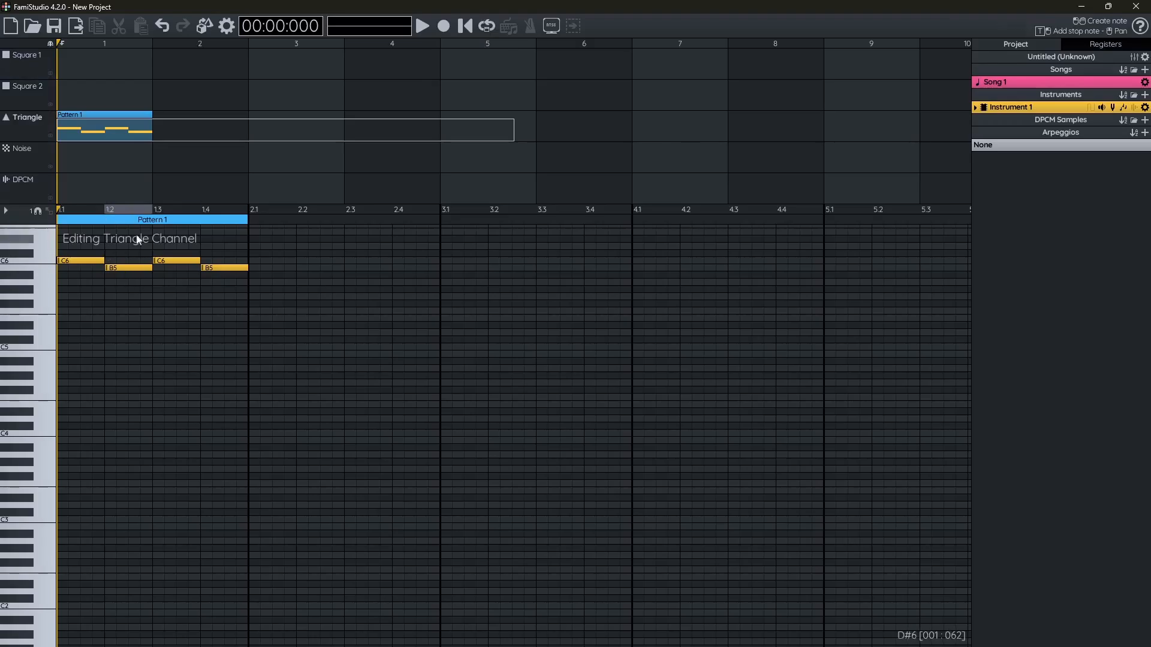
pyautogui.click(424, 27)
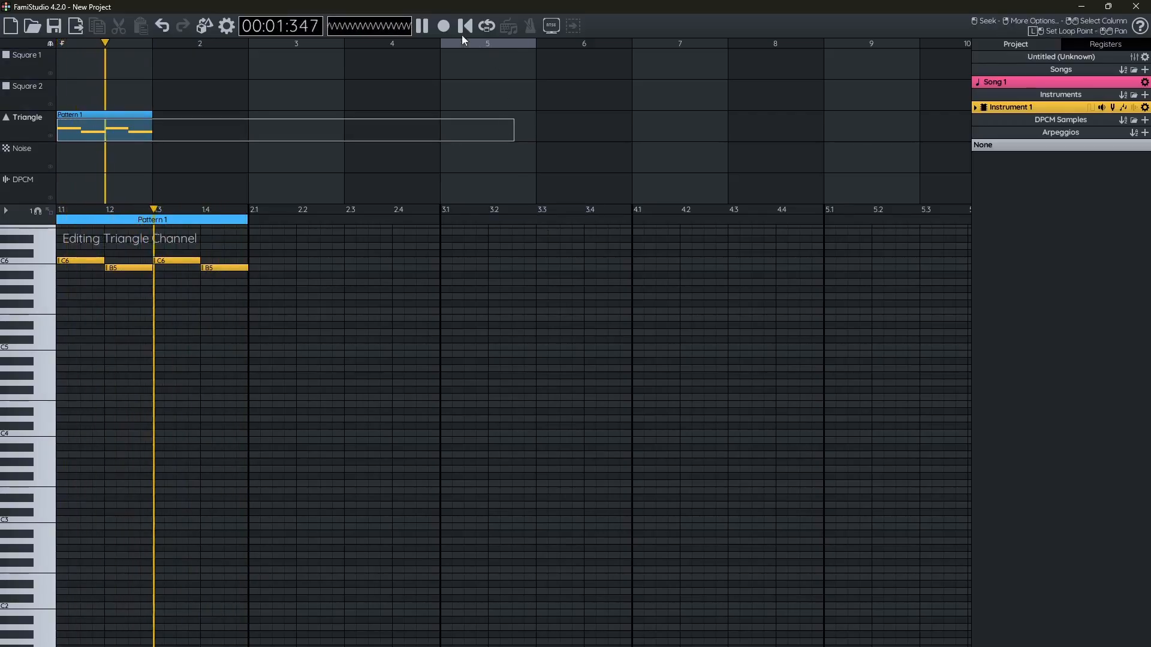
pyautogui.click(422, 26)
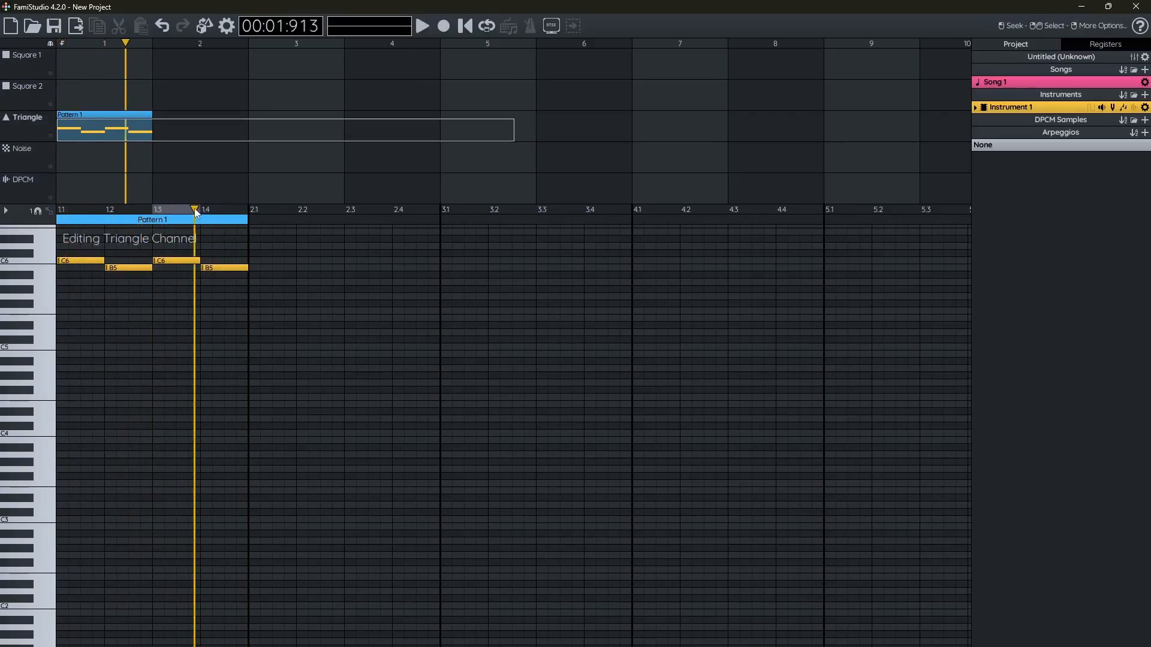
pyautogui.moveTo(174, 210); pyautogui.dragTo(60, 221)
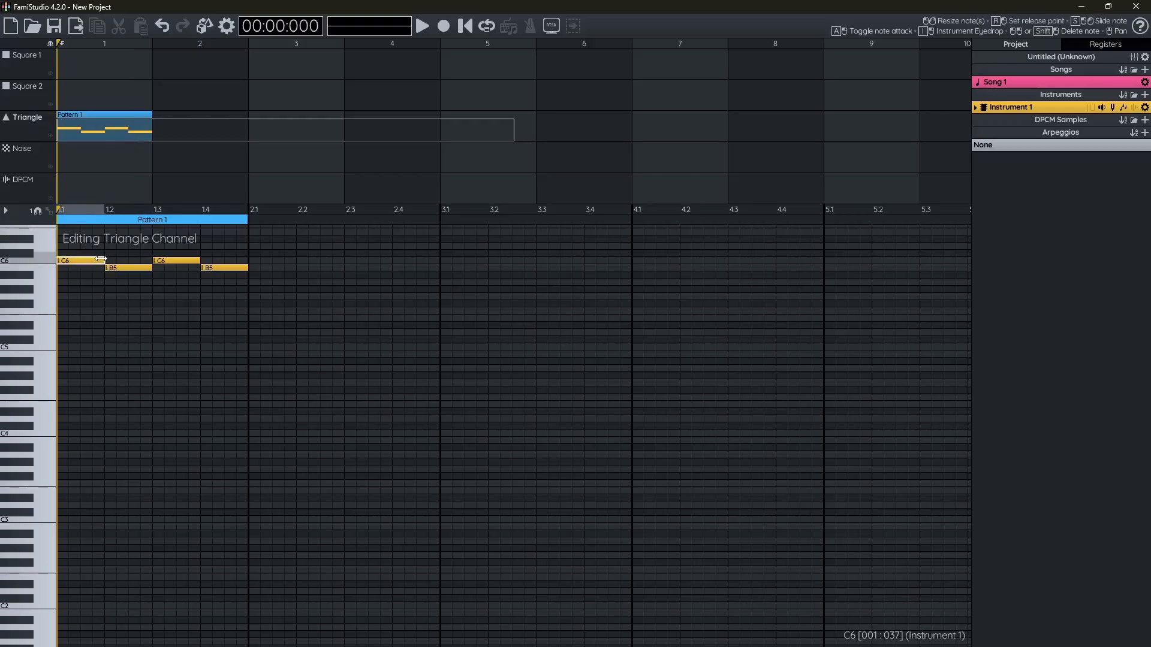
# Shorten the first two Triangle notes to about a quarter beat each, and place a B5 note on beat 1.
pyautogui.moveTo(101, 259); pyautogui.dragTo(70, 266)
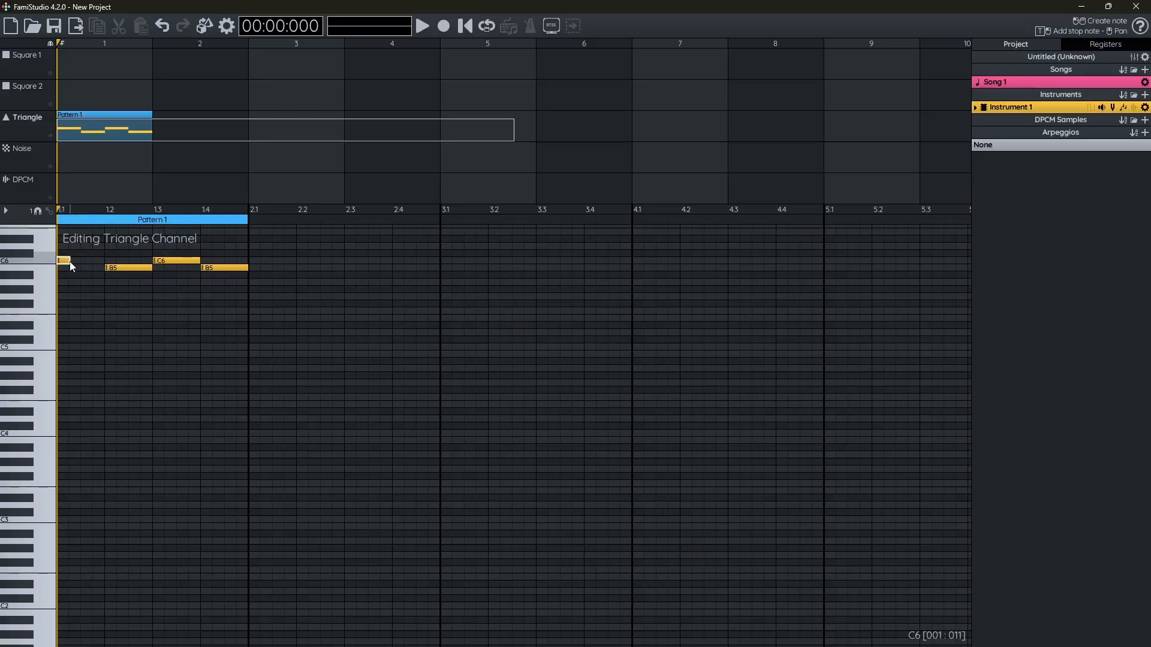
pyautogui.moveTo(151, 268); pyautogui.dragTo(116, 267)
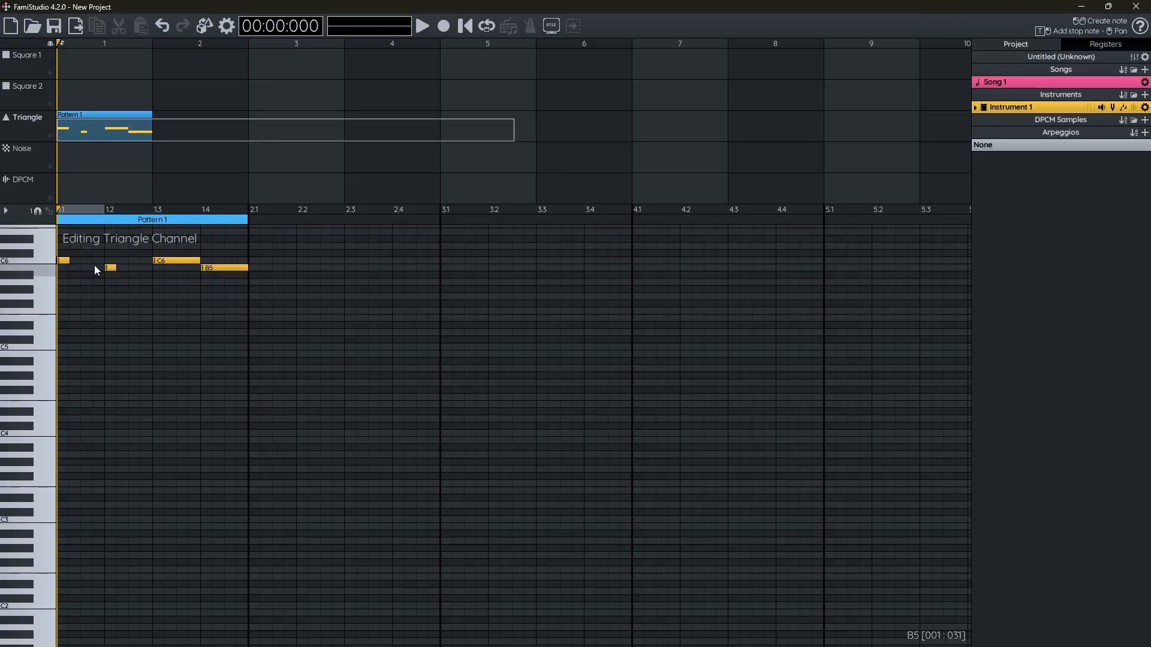
pyautogui.click(85, 268)
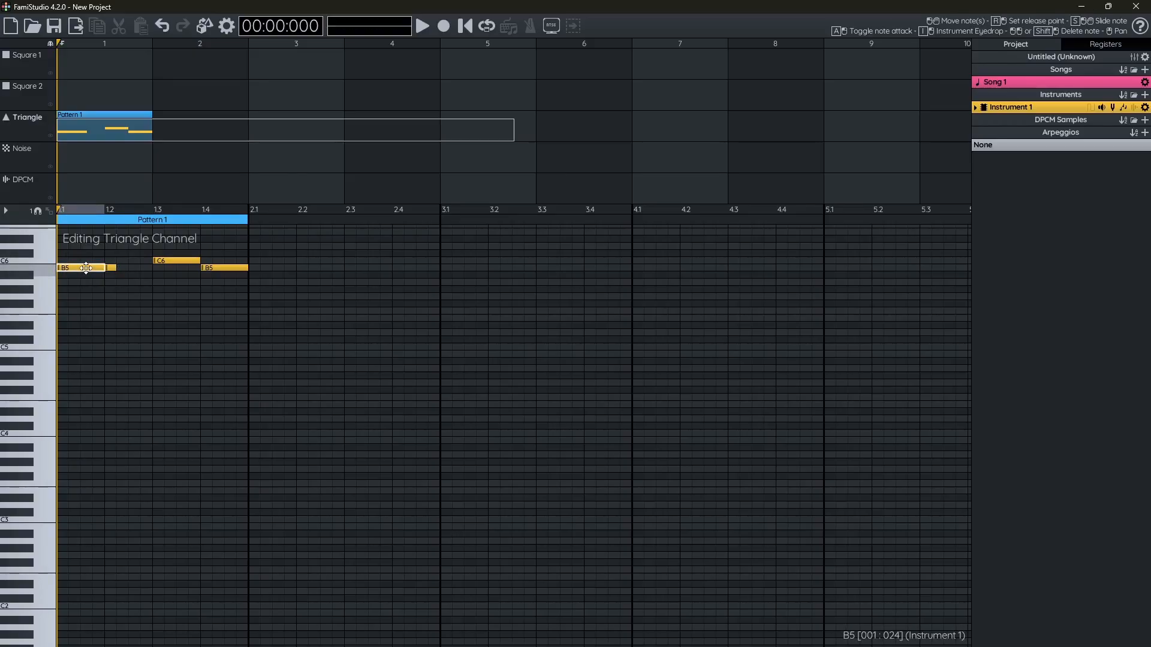
# Delete all the notes from the Triangle channel's pattern.
pyautogui.rightClick(86, 268)
pyautogui.rightClick(109, 268)
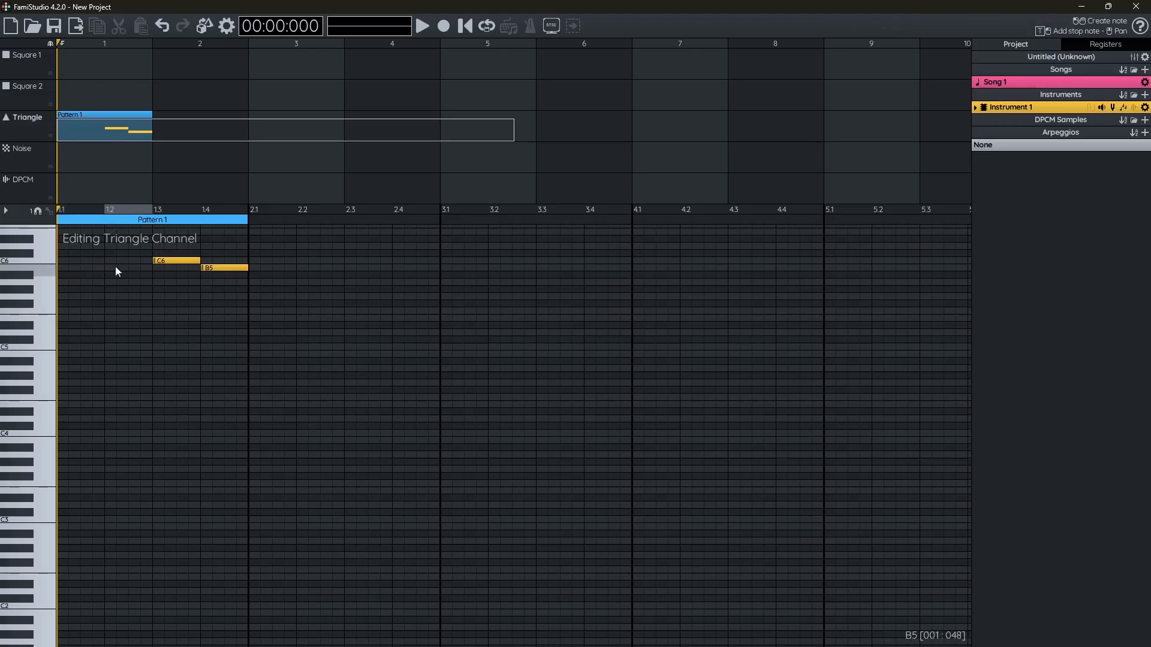
pyautogui.rightClick(161, 261)
pyautogui.rightClick(216, 268)
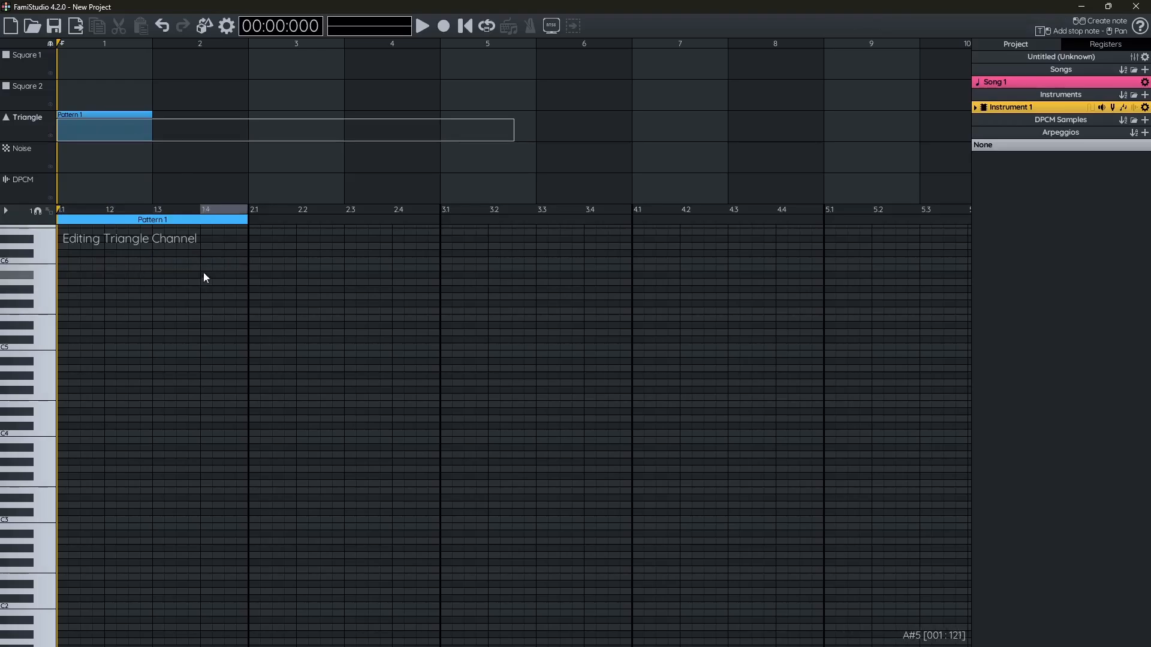
# Set Song 1's length to 1 pattern, with 4 notes per pattern and 1 note per beat.
pyautogui.click(1146, 85)
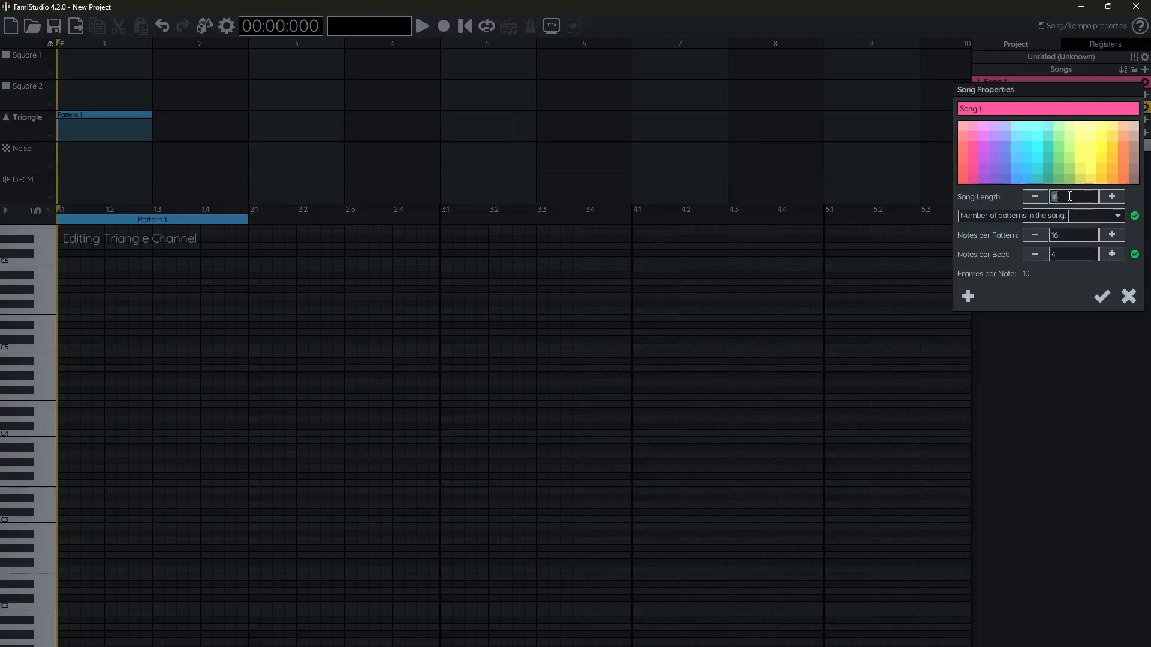
pyautogui.write('1')
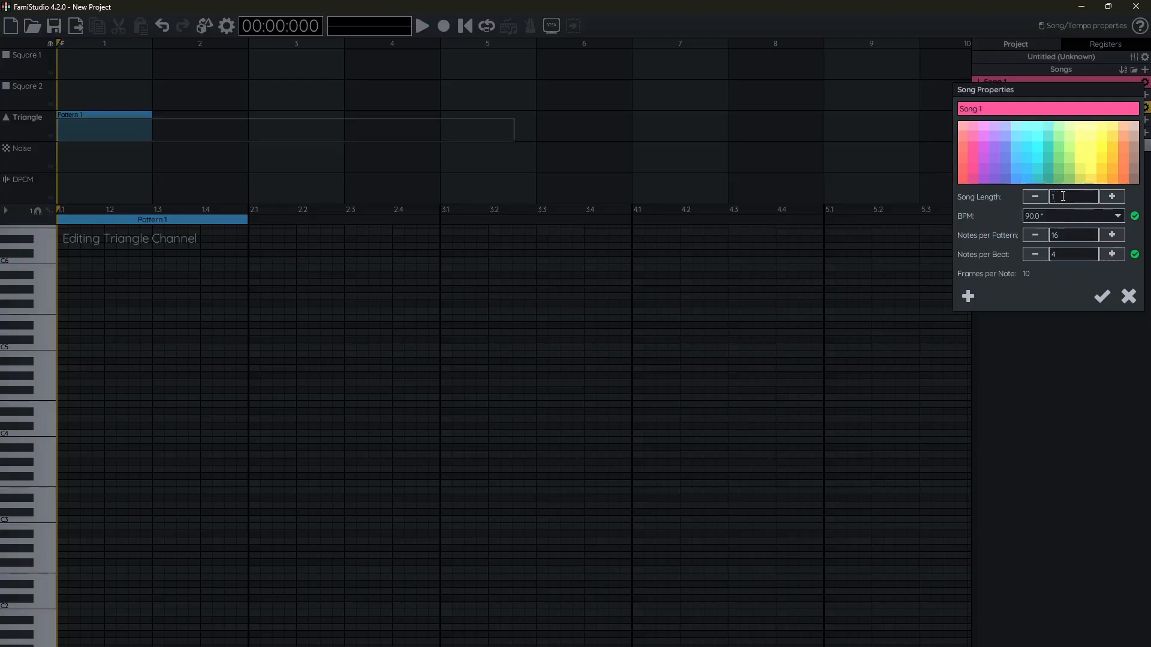
pyautogui.click(1062, 236)
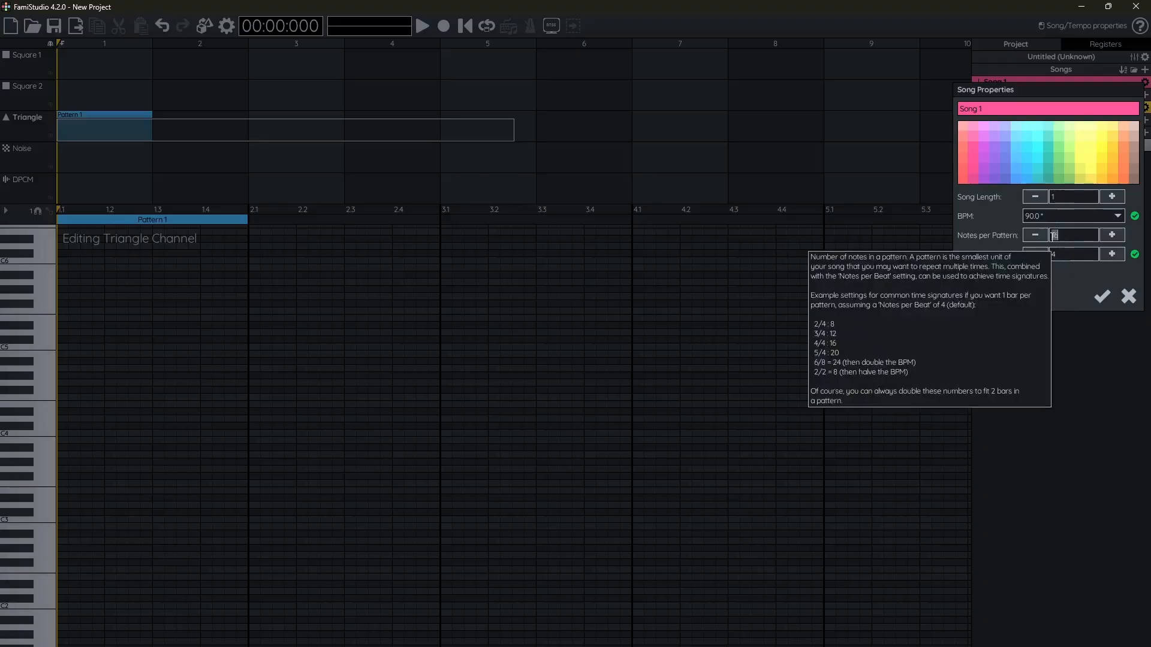
pyautogui.write('4')
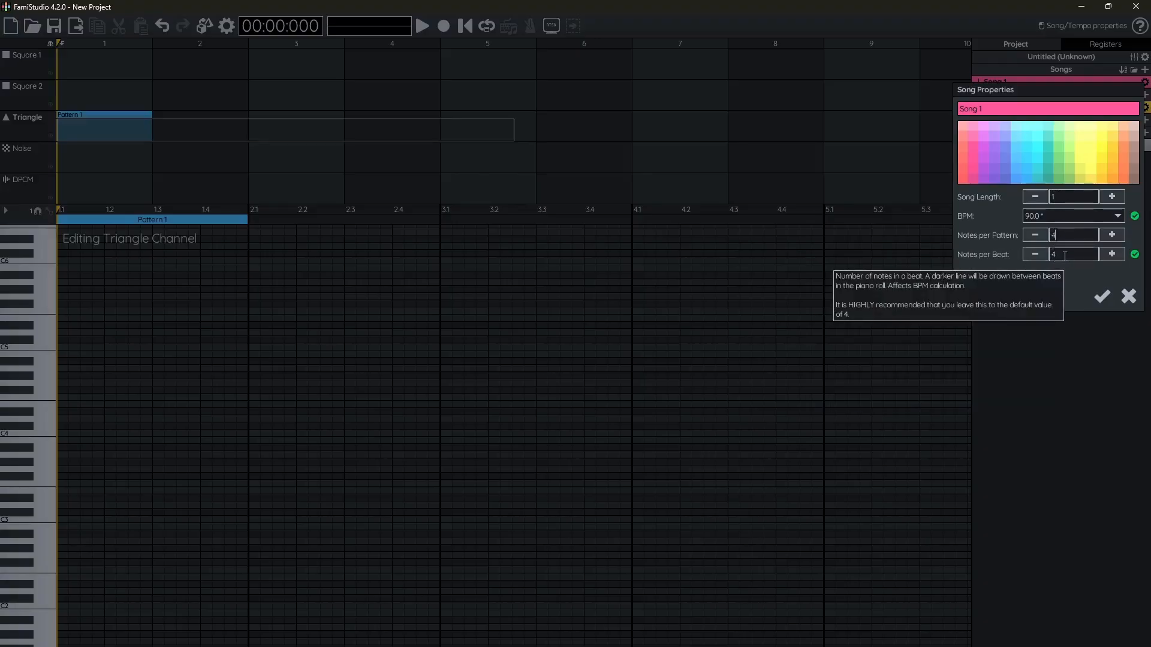
pyautogui.write('1')
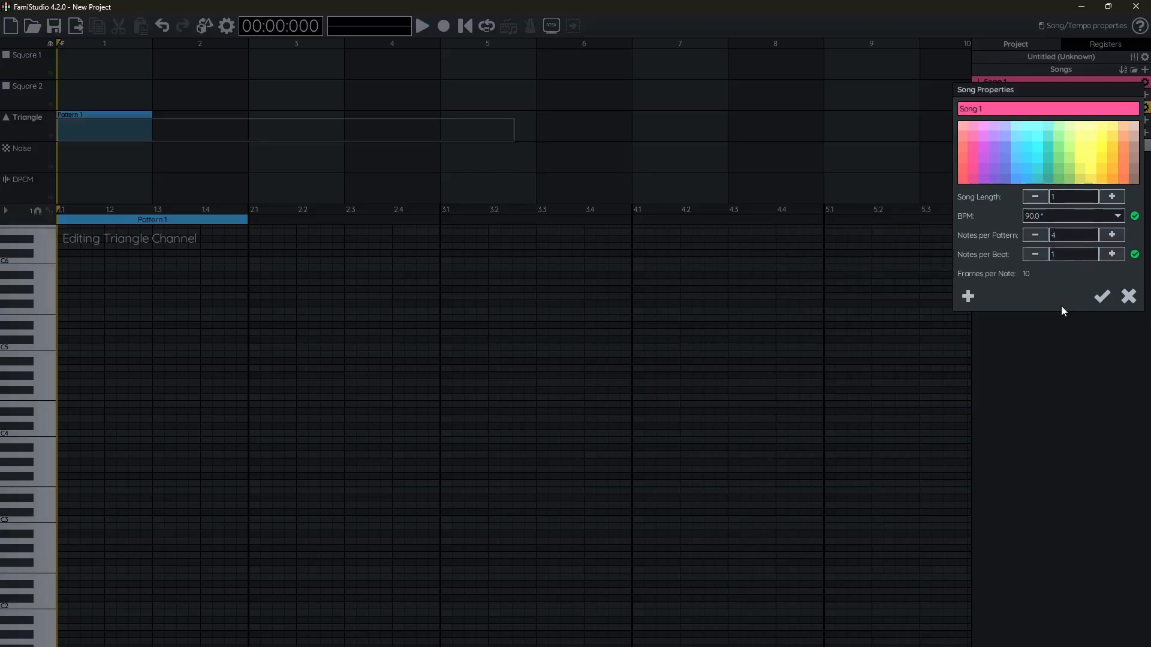
pyautogui.click(1101, 297)
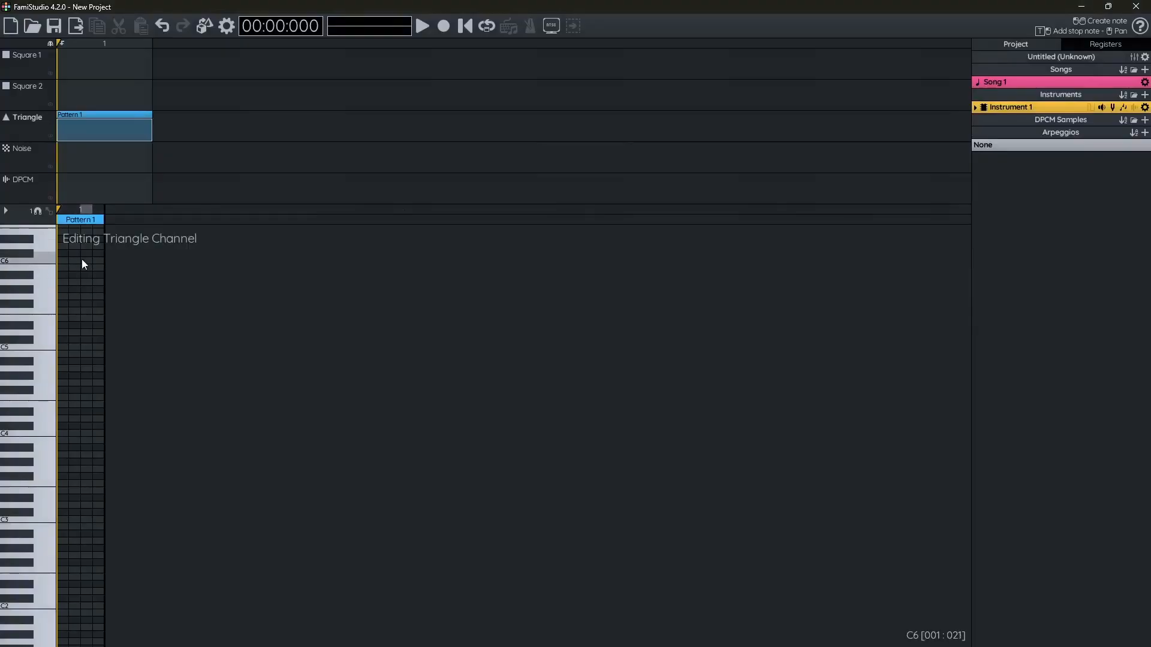
pyautogui.scroll(6, 81, 259)
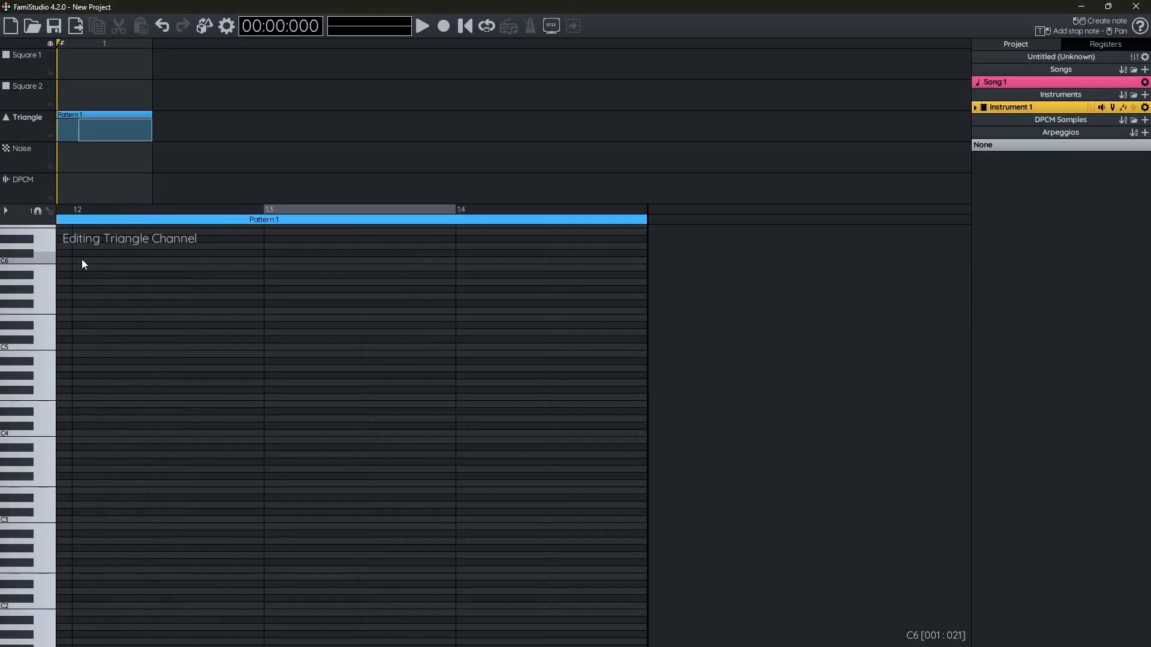
# Place one-beat notes C6, B5, C6 and B5 on beats 1 to 4 of the Triangle pattern, and play the song from the start.
pyautogui.moveTo(109, 276); pyautogui.dragTo(532, 359)
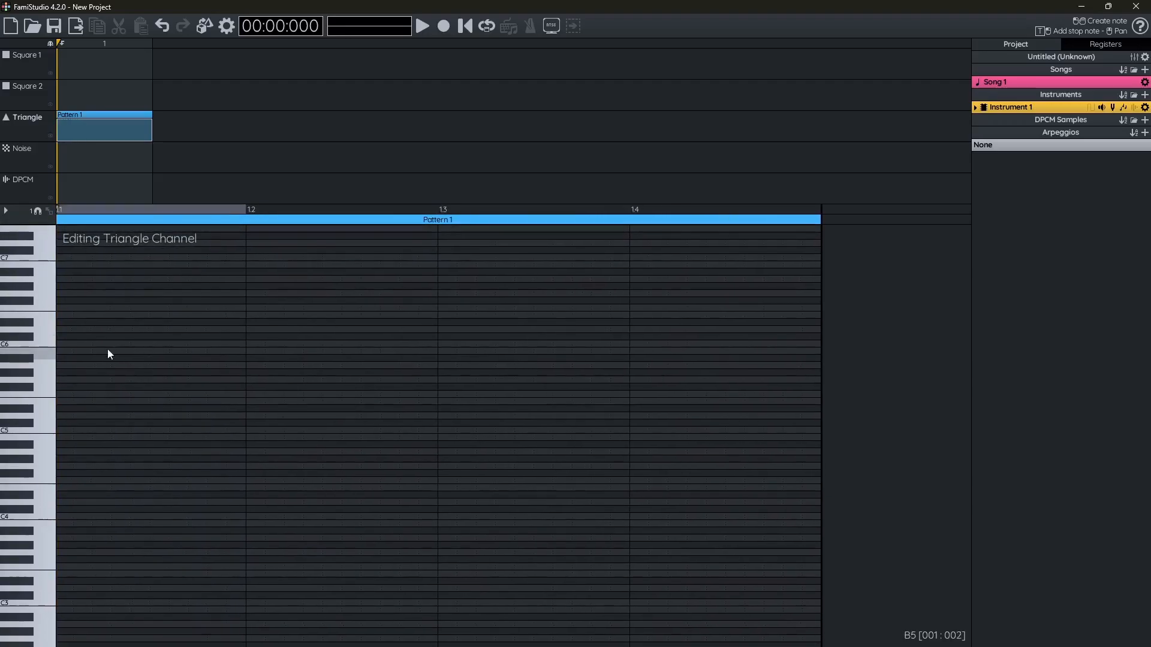
pyautogui.click(51, 343)
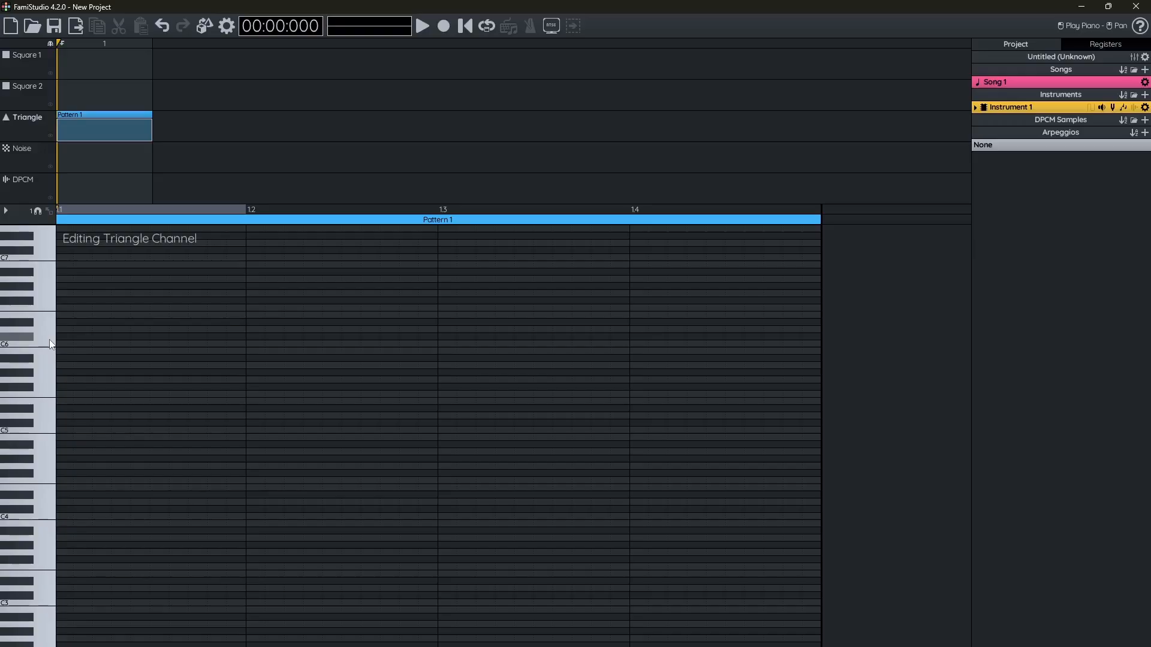
pyautogui.click(64, 342)
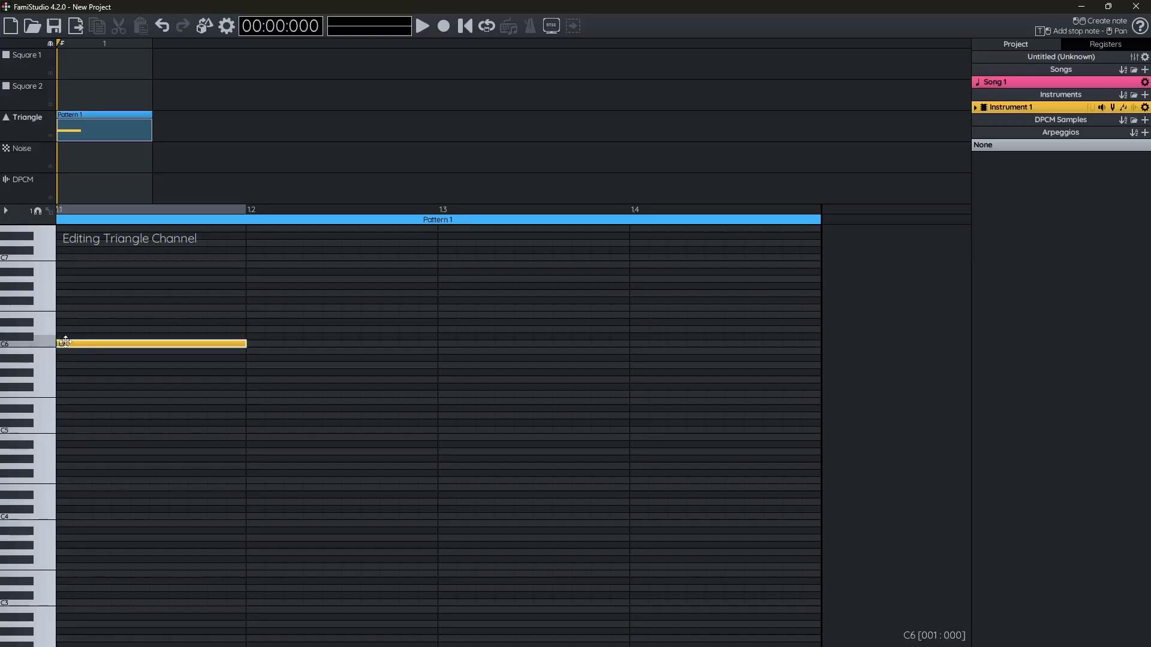
pyautogui.click(262, 352)
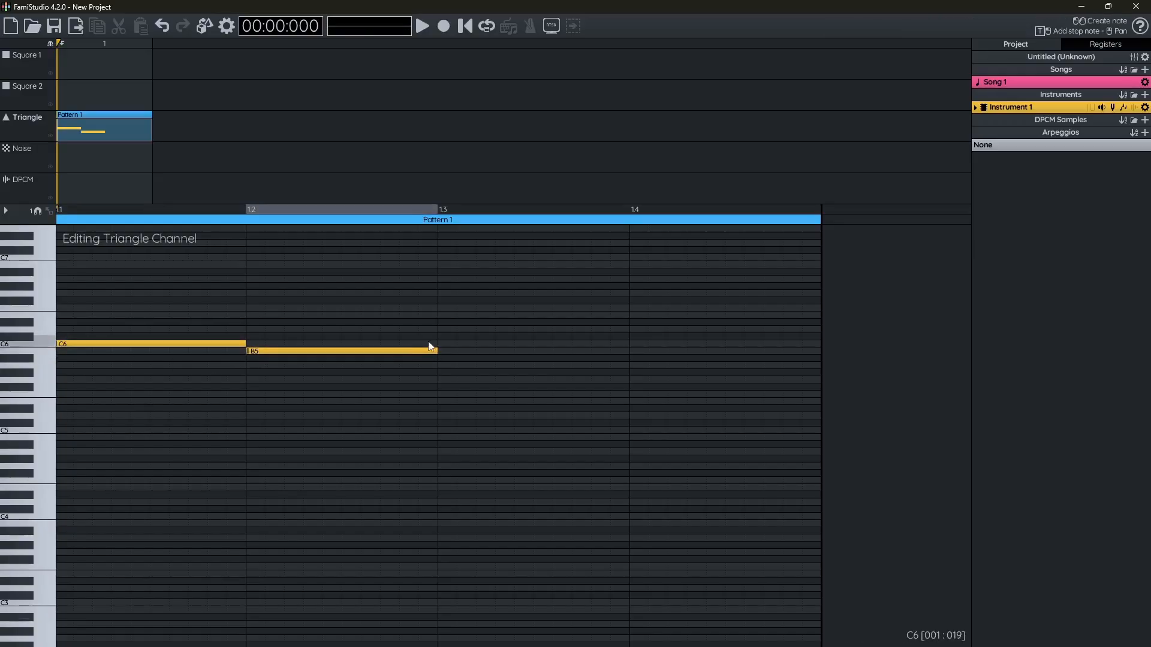
pyautogui.click(465, 344)
pyautogui.click(642, 352)
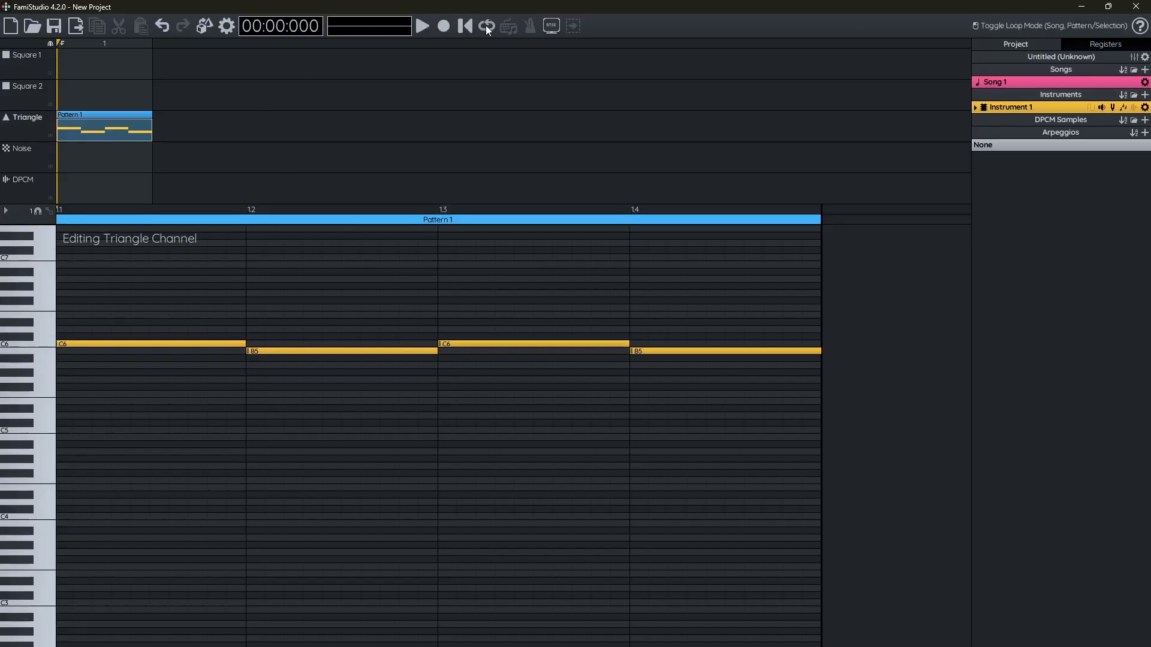
pyautogui.click(422, 27)
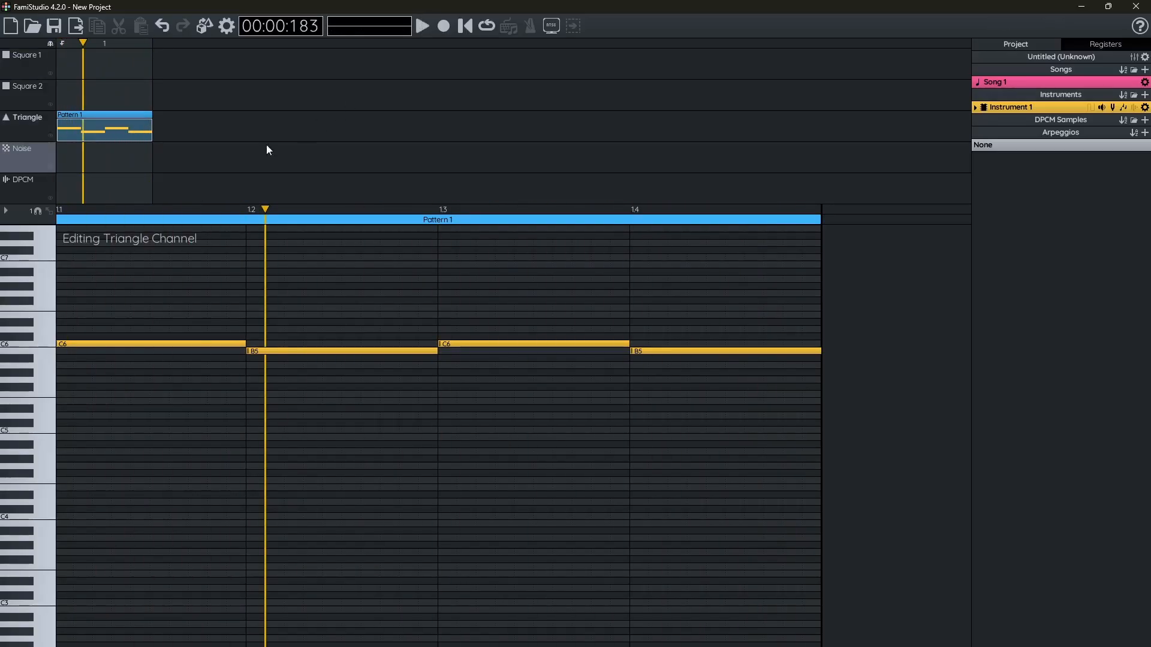
pyautogui.press('Home')
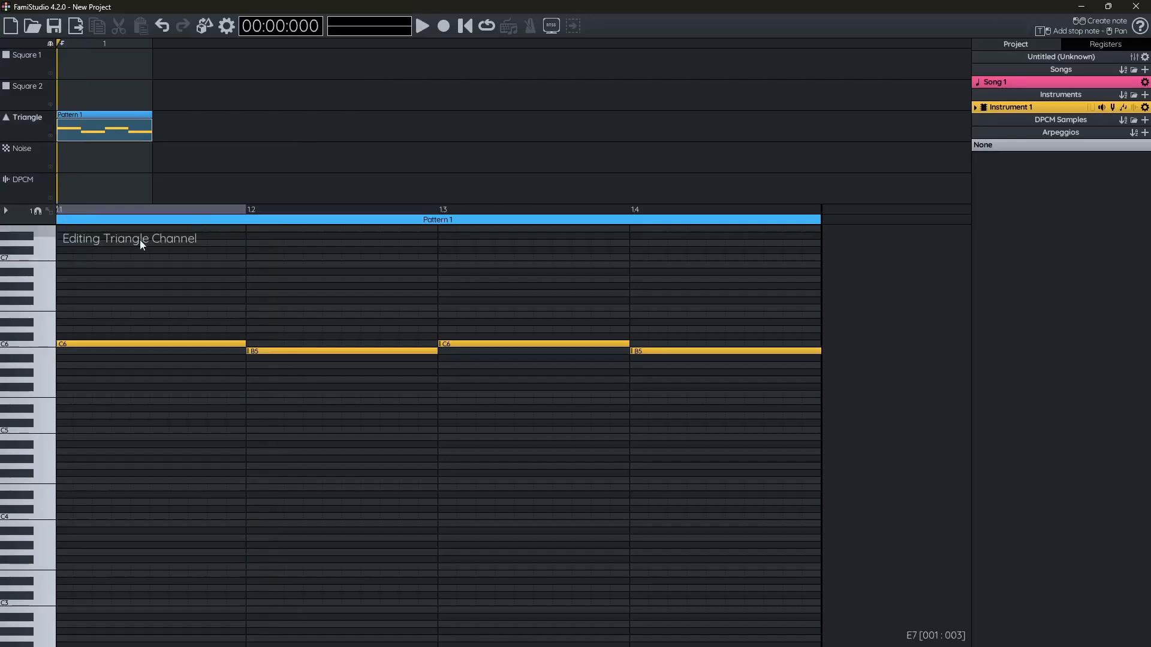
# Open the export settings for Song 1, choose MP3 as the audio format, and cancel the export.
pyautogui.click(77, 26)
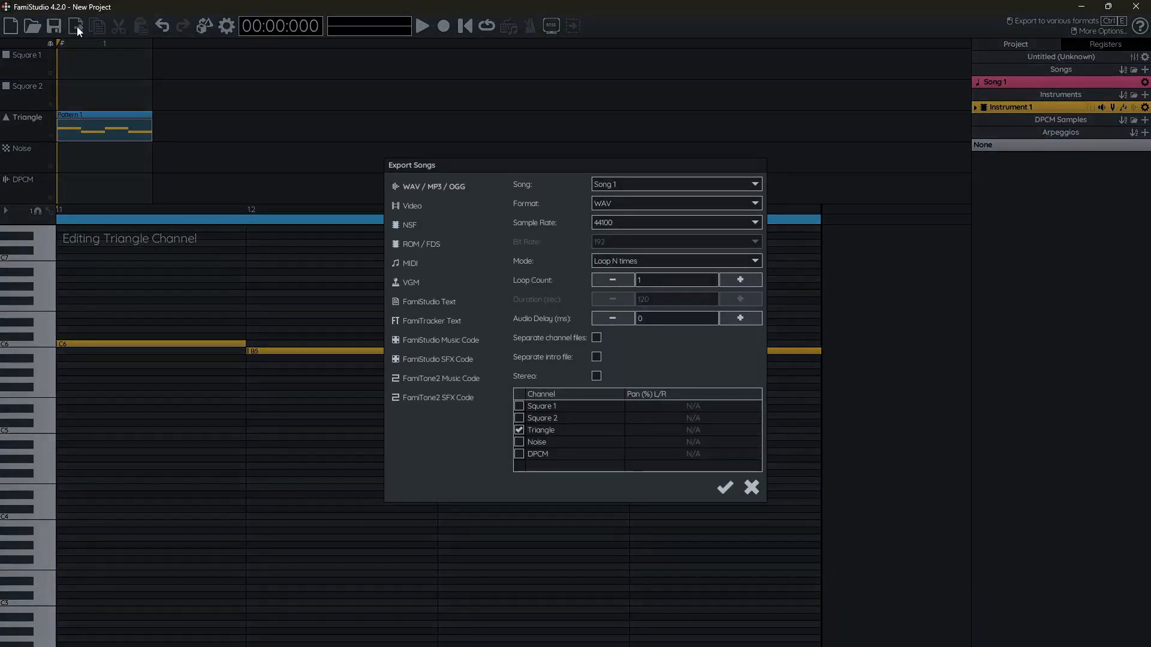
pyautogui.click(616, 208)
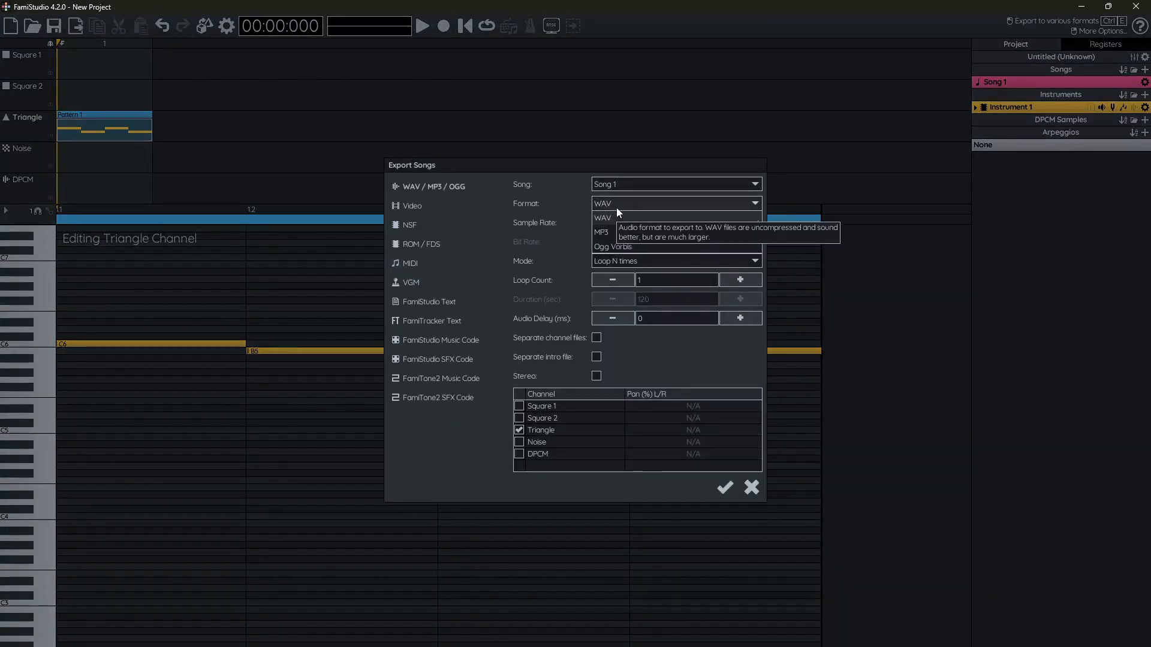
pyautogui.click(617, 231)
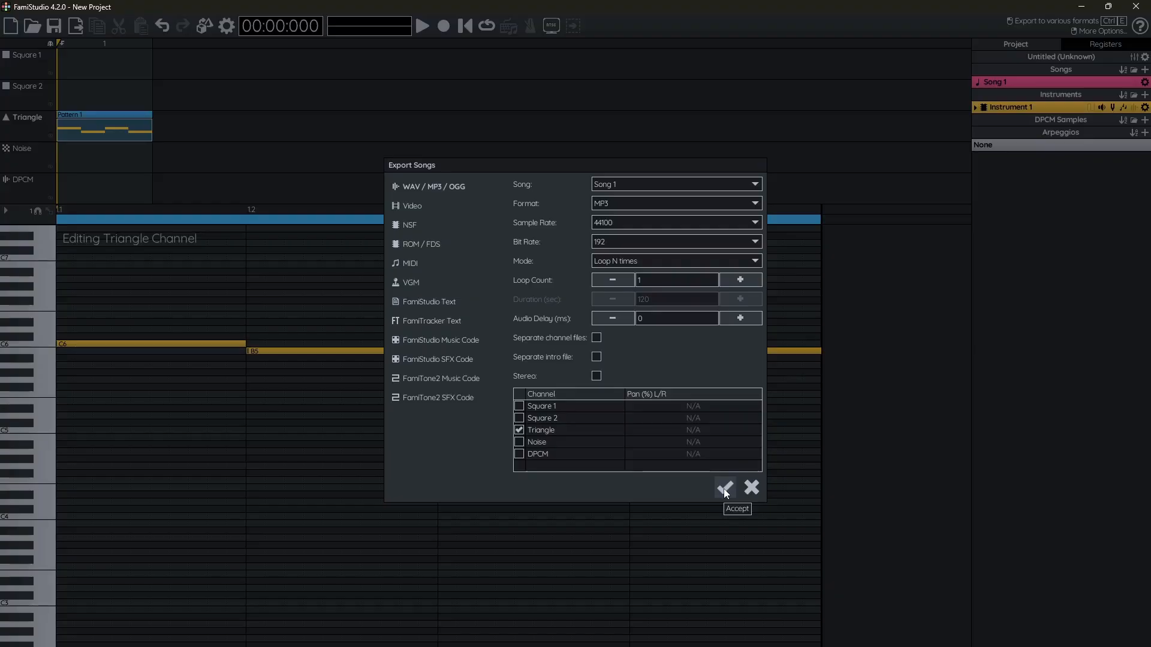
pyautogui.click(752, 489)
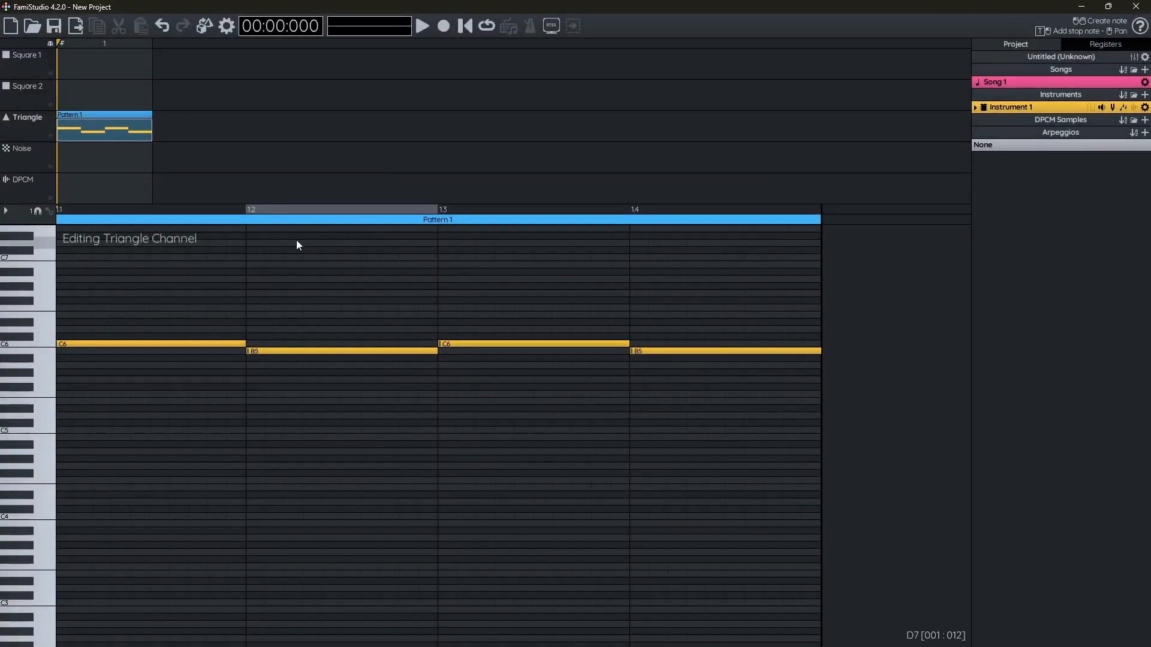
# Start a new project and make the Triangle channel active.
pyautogui.click(10, 27)
pyautogui.click(582, 367)
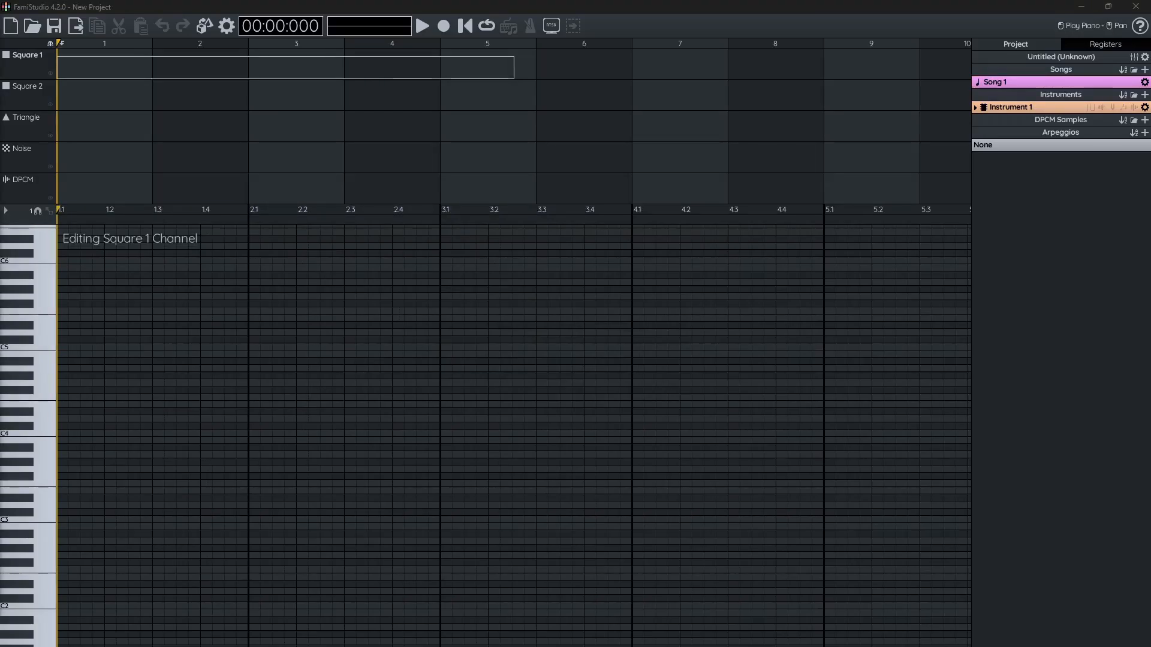
pyautogui.click(46, 258)
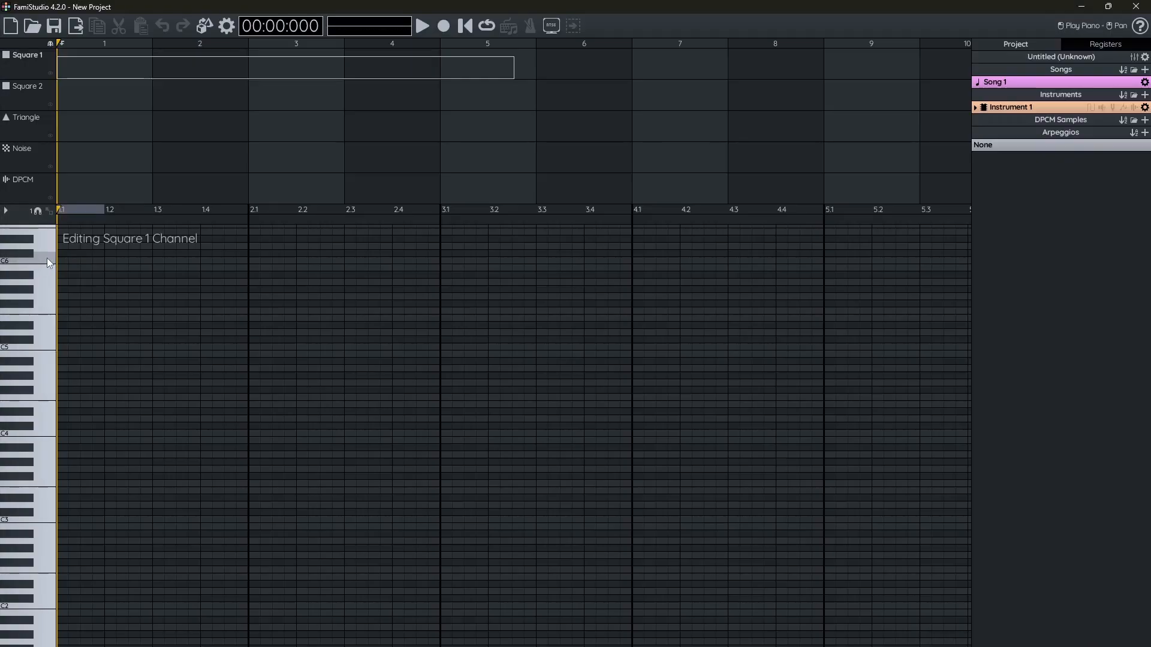
pyautogui.click(30, 129)
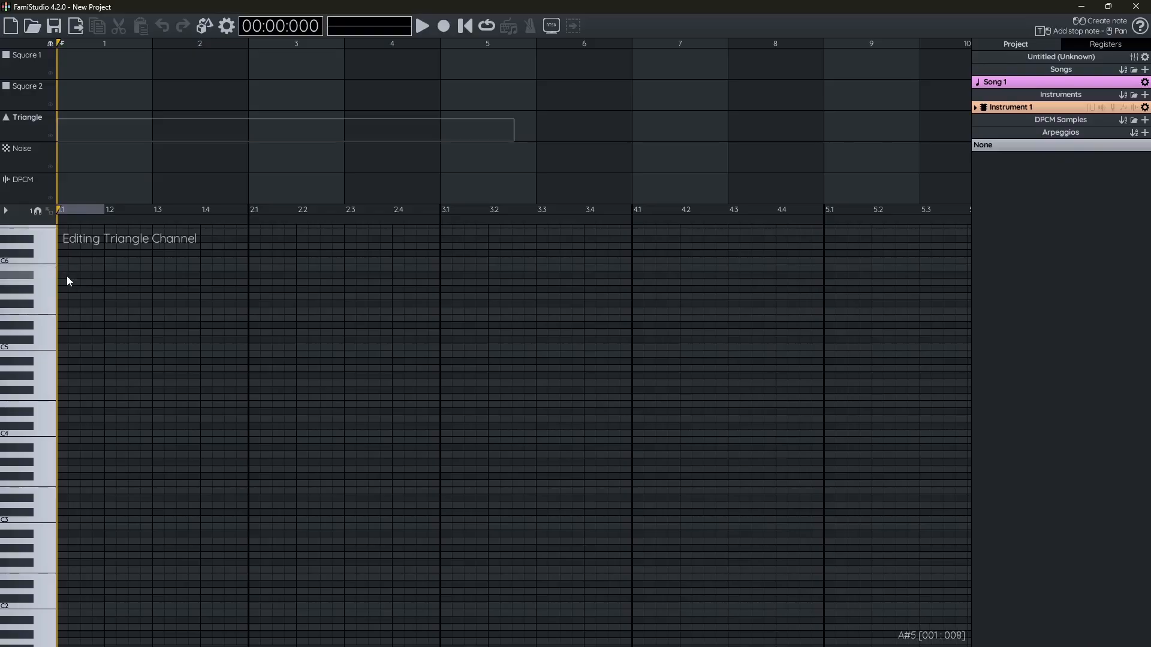
# Extend Instrument 1's volume envelope to five steps, set steps 0 to 3 to 3, 6, 9 and 12, and audition the sound.
pyautogui.click(1102, 109)
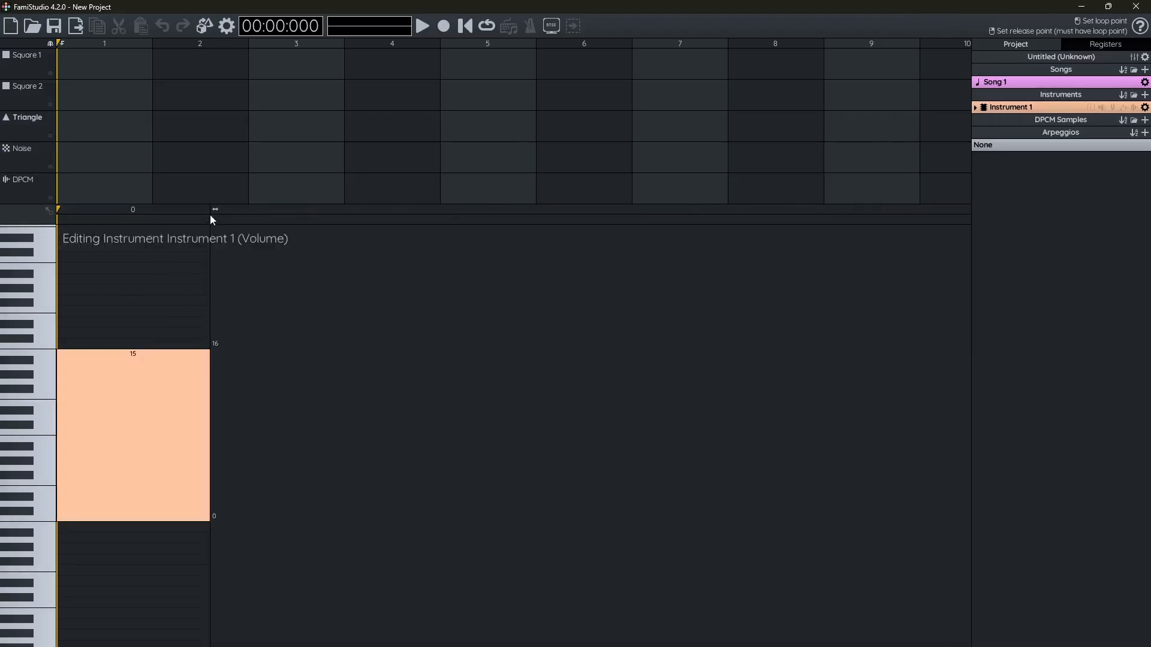
pyautogui.moveTo(212, 218); pyautogui.dragTo(826, 221)
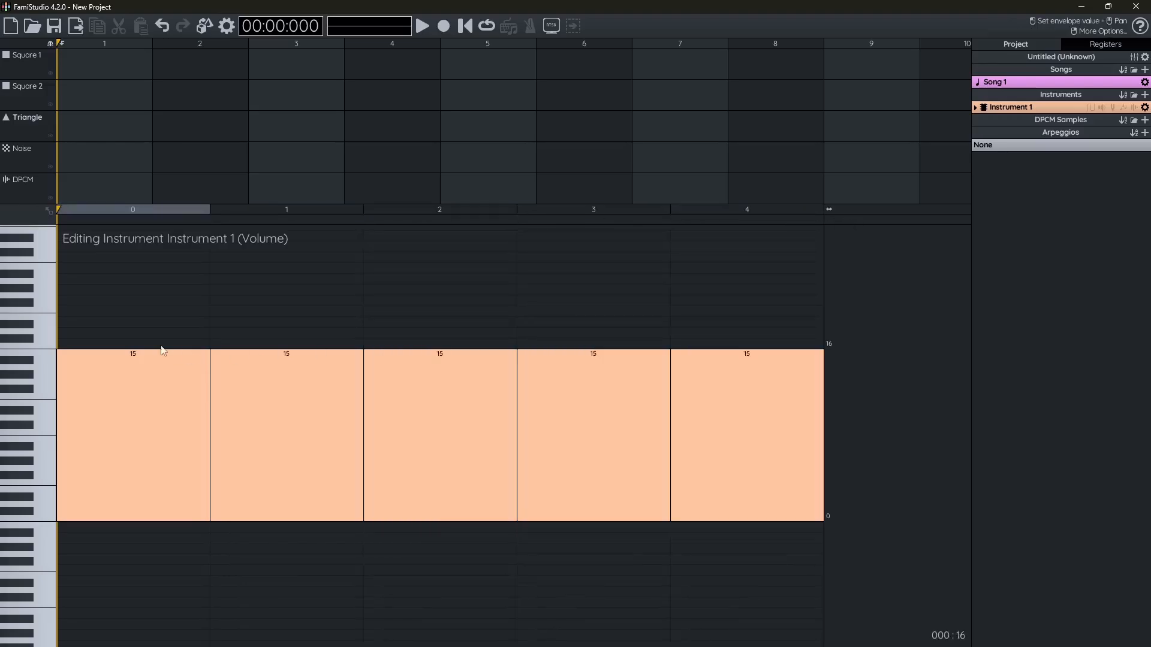
pyautogui.moveTo(150, 339); pyautogui.dragTo(146, 480)
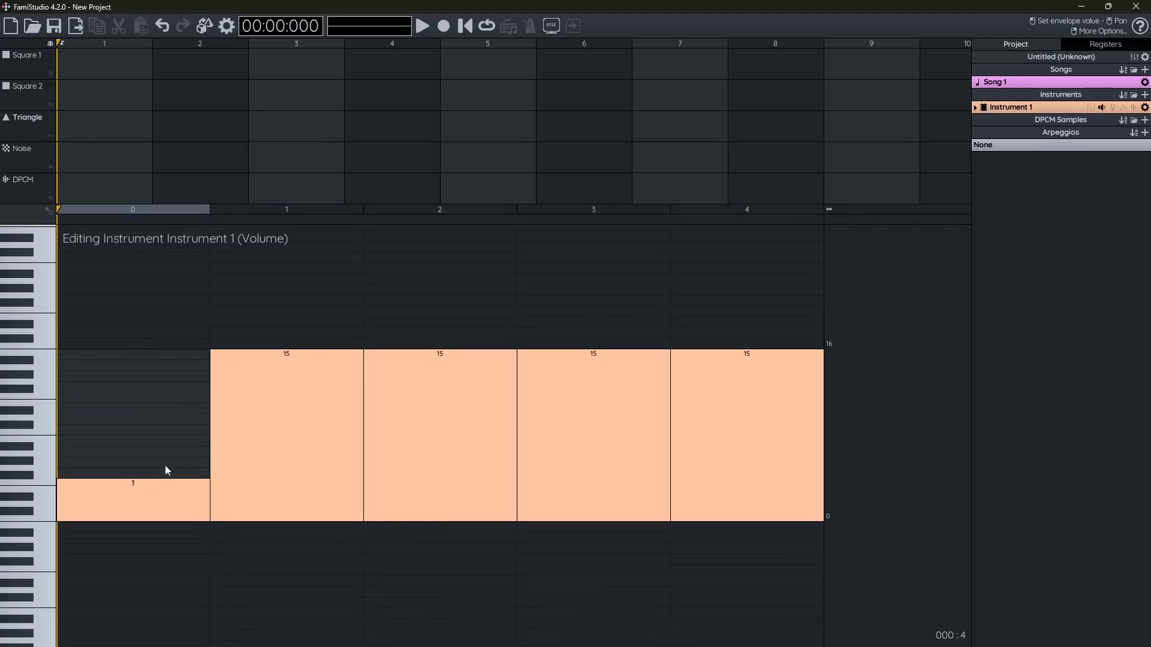
pyautogui.click(303, 361)
pyautogui.moveTo(303, 361); pyautogui.dragTo(303, 455)
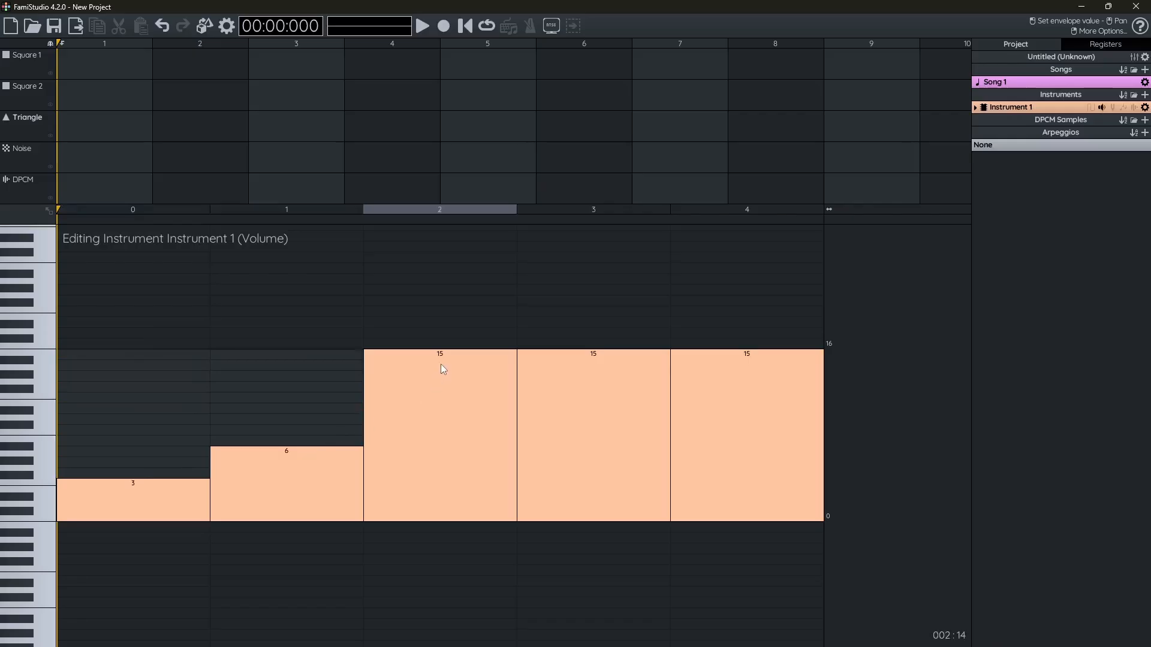
pyautogui.moveTo(440, 364); pyautogui.dragTo(444, 419)
pyautogui.moveTo(580, 368); pyautogui.dragTo(582, 386)
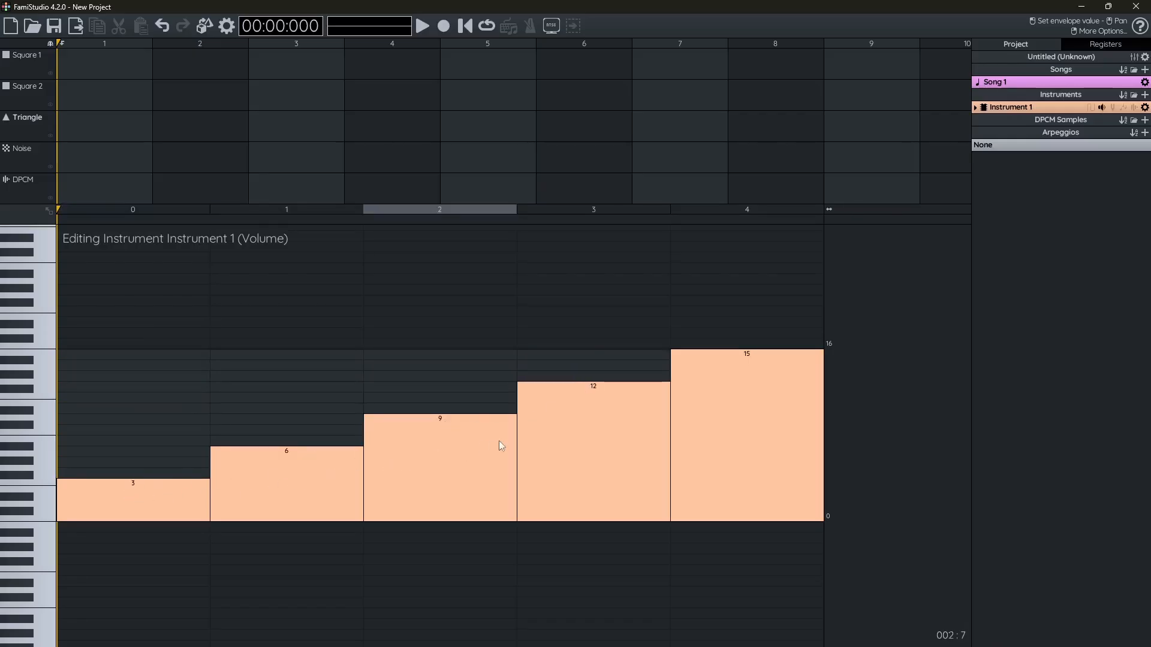
pyautogui.click(40, 306)
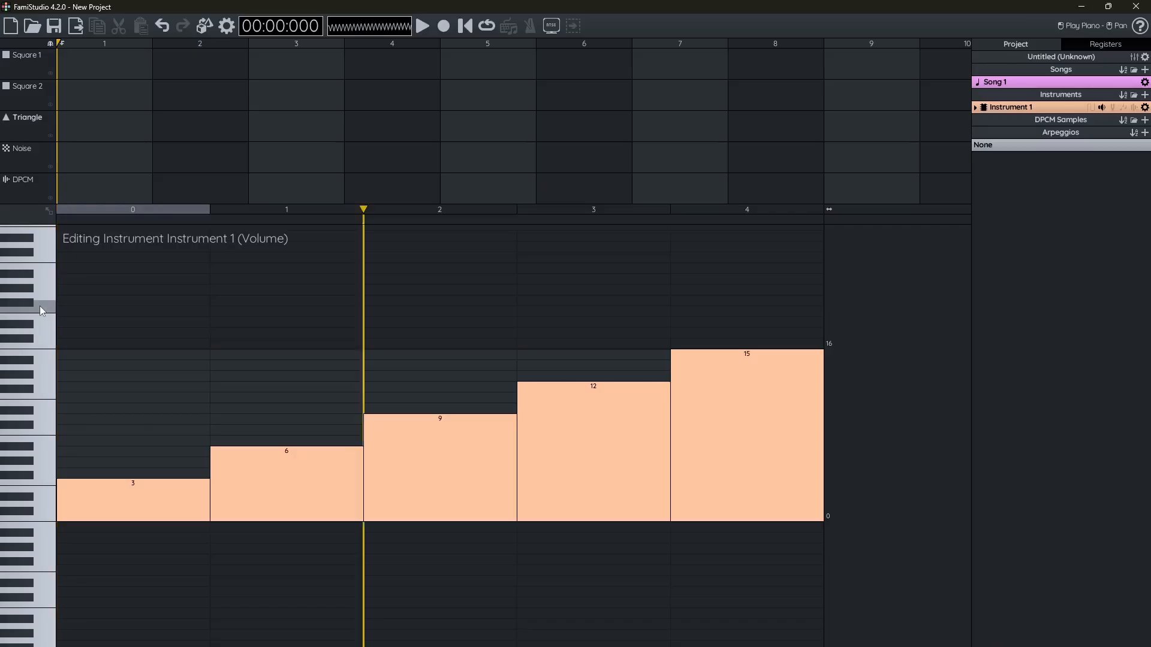
pyautogui.click(42, 306)
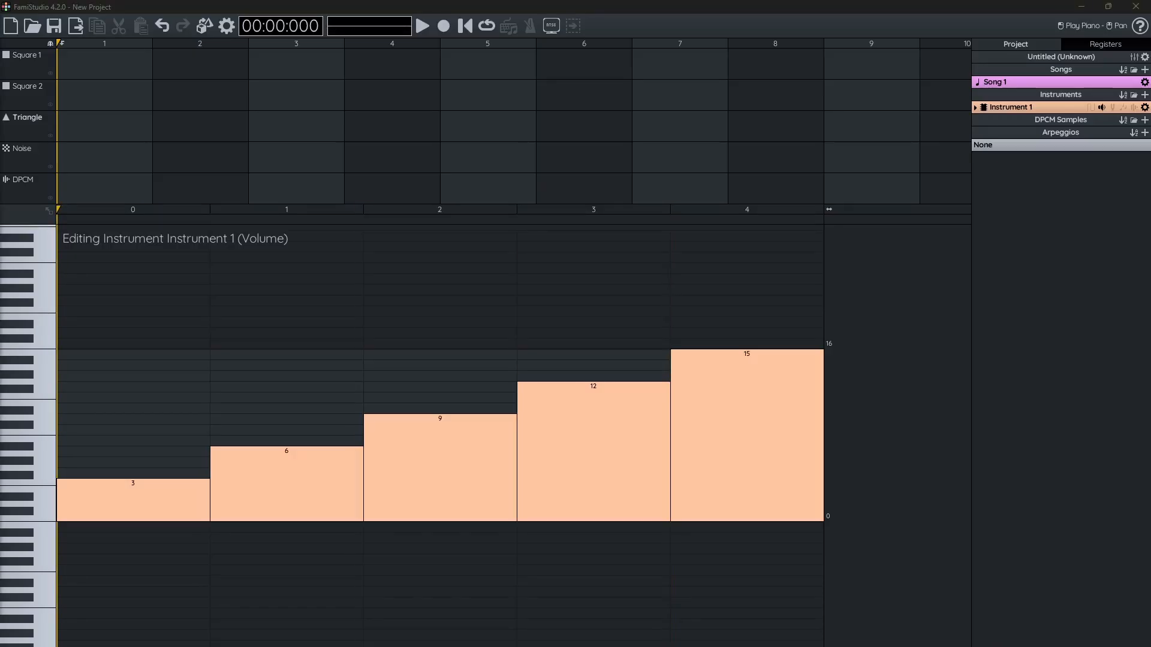
# Extend Instrument 1's arpeggio envelope to 11 steps and set steps 0 to 3 to +4, -4, +8 and -8.
pyautogui.click(1123, 110)
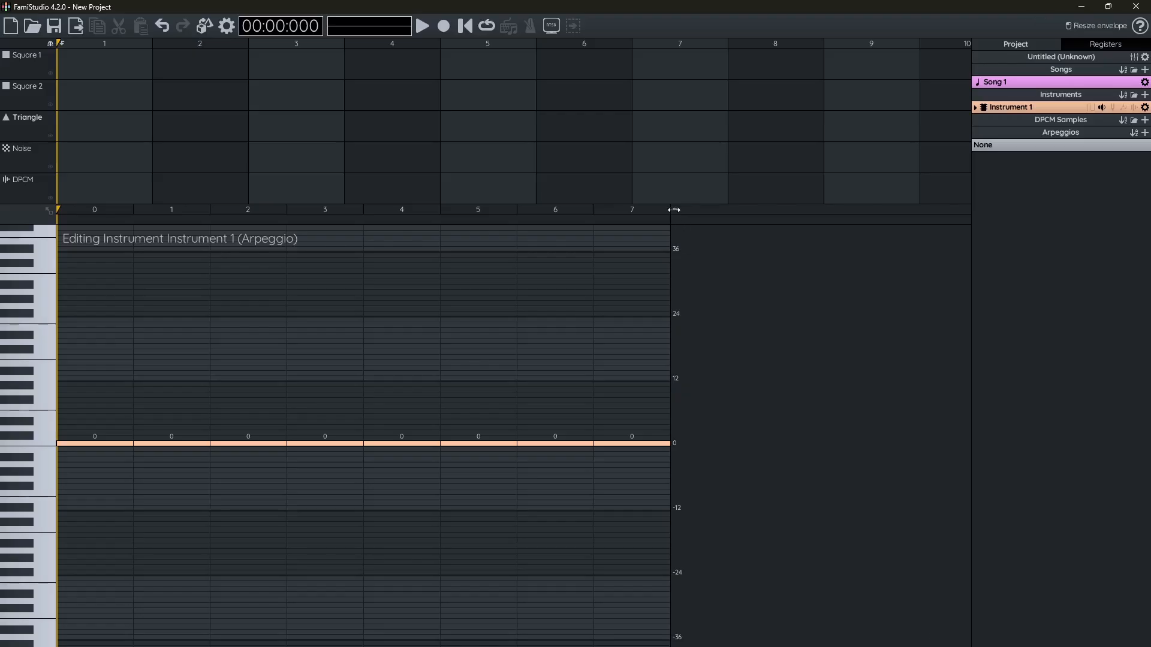
pyautogui.moveTo(676, 209); pyautogui.dragTo(907, 208)
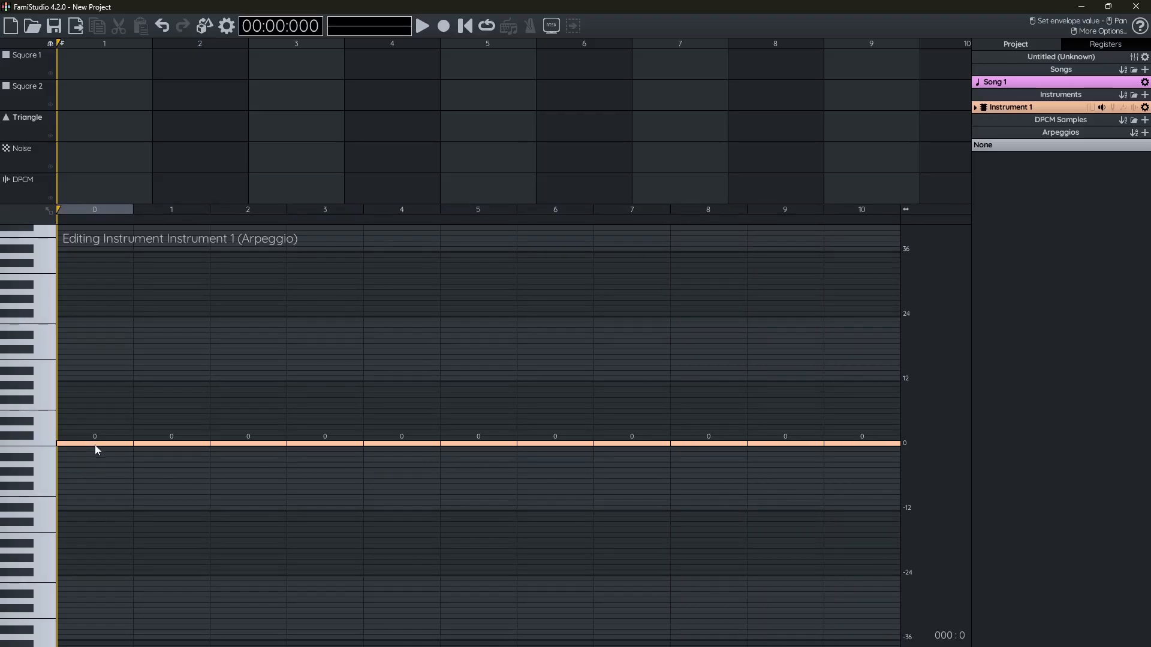
pyautogui.moveTo(100, 431); pyautogui.dragTo(102, 427)
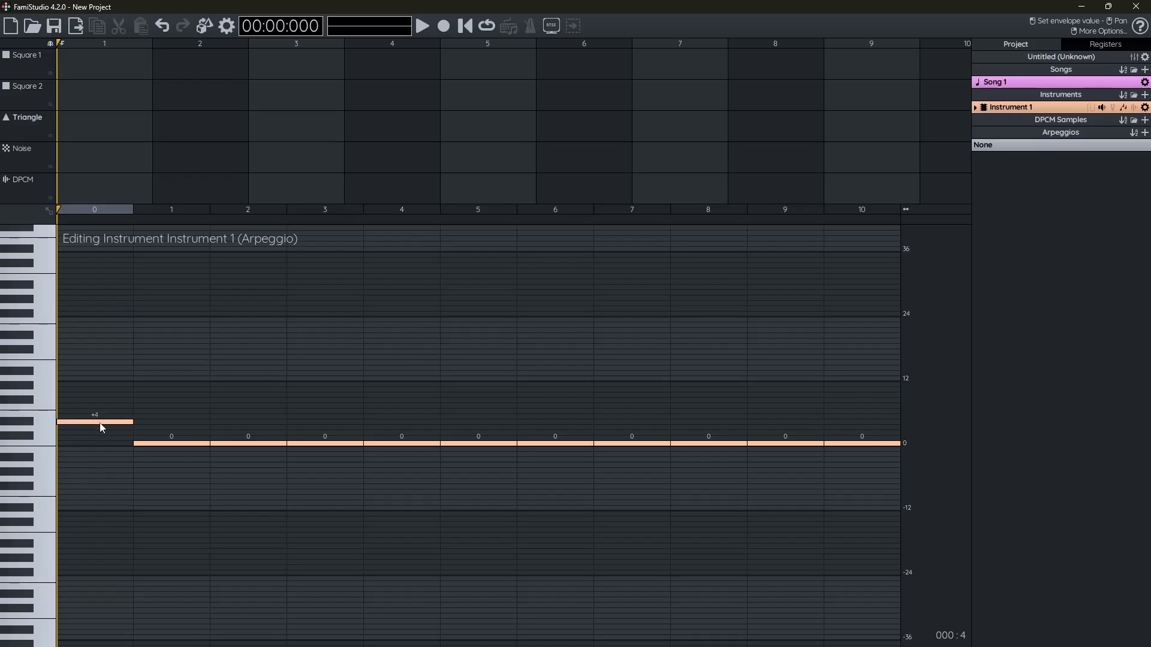
pyautogui.moveTo(178, 459); pyautogui.dragTo(205, 458)
pyautogui.moveTo(272, 447); pyautogui.dragTo(272, 401)
pyautogui.moveTo(345, 450)
pyautogui.mouseDown()
pyautogui.moveTo(337, 501)
pyautogui.moveTo(337, 488)
pyautogui.mouseUp()
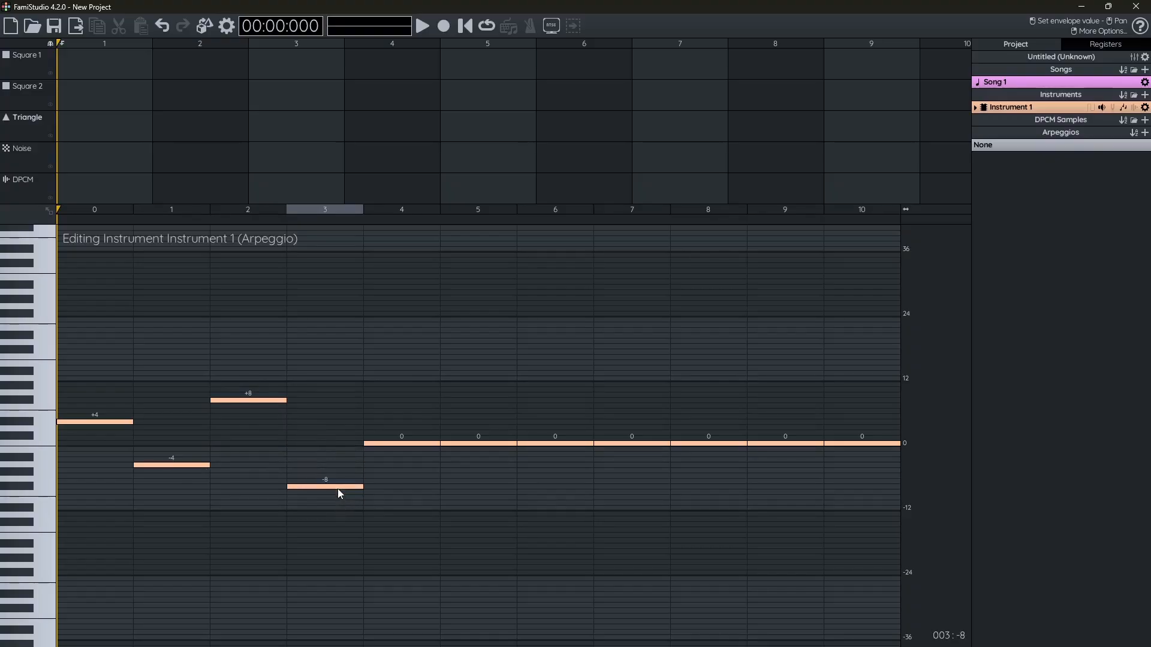
# Set steps 4 to 9 of the arpeggio envelope to +12, -12, +16, -16, +12 and -8, and audition the instrument.
pyautogui.moveTo(411, 444); pyautogui.dragTo(415, 379)
pyautogui.moveTo(488, 448); pyautogui.dragTo(485, 510)
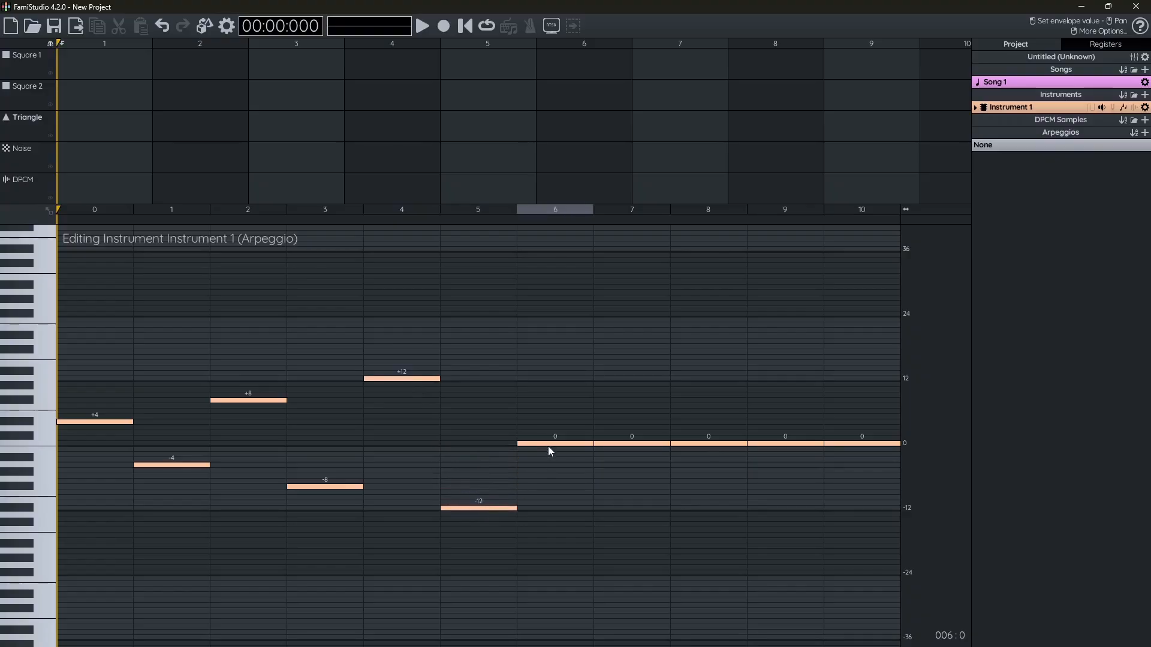
pyautogui.moveTo(550, 447); pyautogui.dragTo(553, 358)
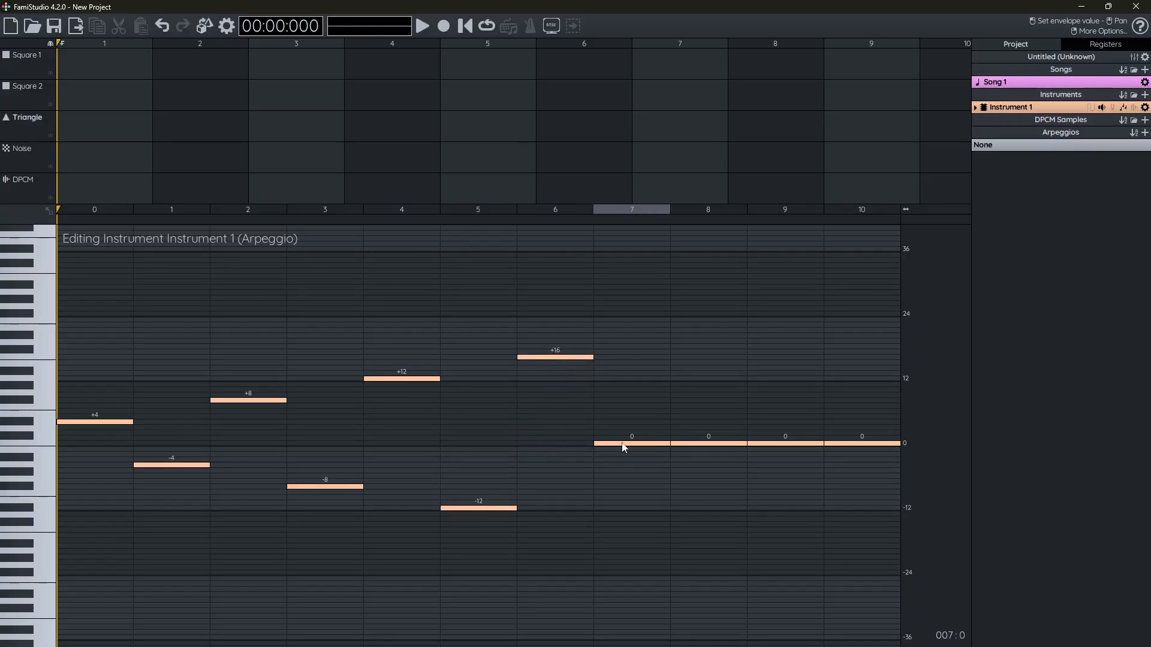
pyautogui.moveTo(622, 443); pyautogui.dragTo(620, 531)
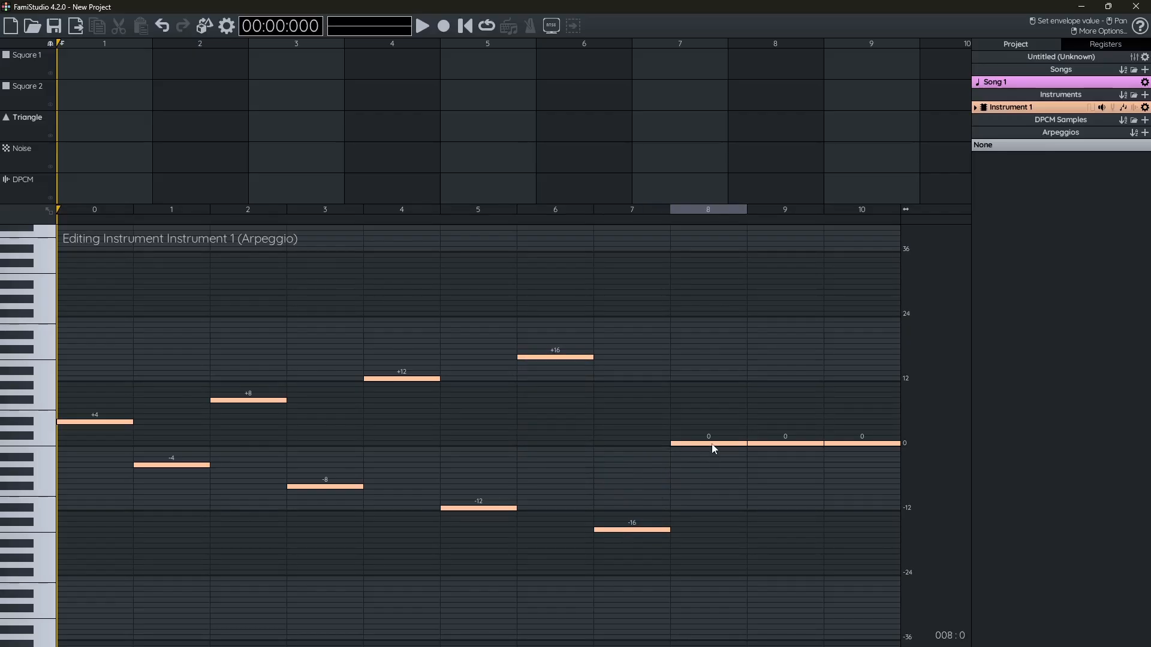
pyautogui.moveTo(713, 448); pyautogui.dragTo(715, 385)
pyautogui.moveTo(786, 448)
pyautogui.mouseDown()
pyautogui.moveTo(785, 510)
pyautogui.moveTo(783, 489)
pyautogui.mouseUp()
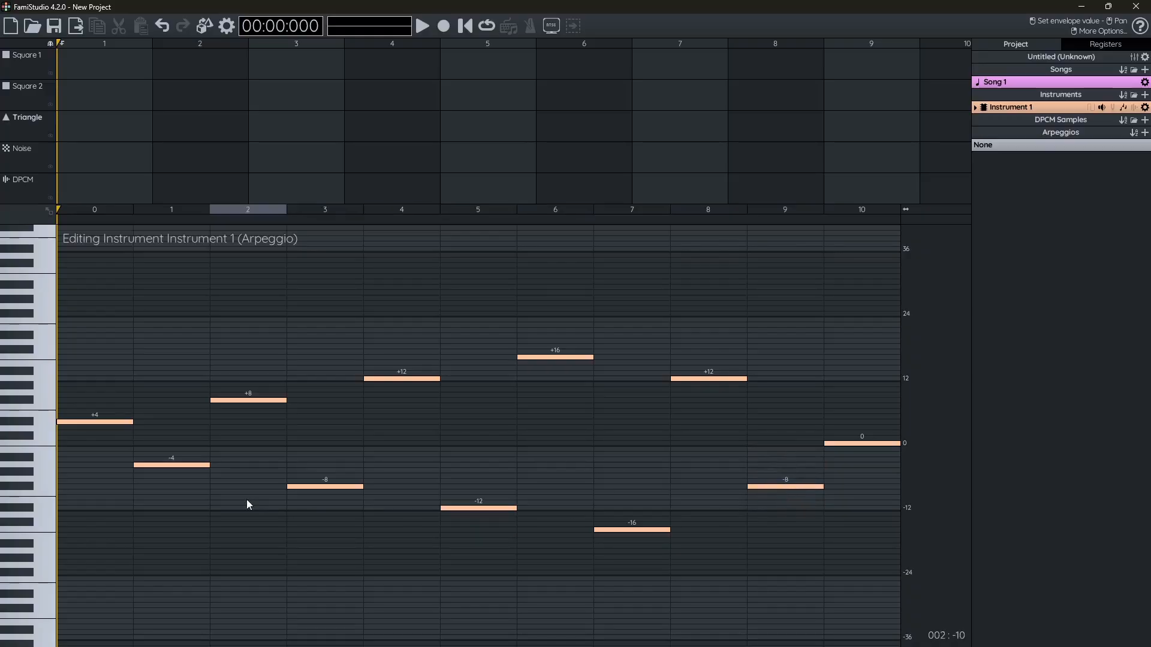
pyautogui.click(42, 270)
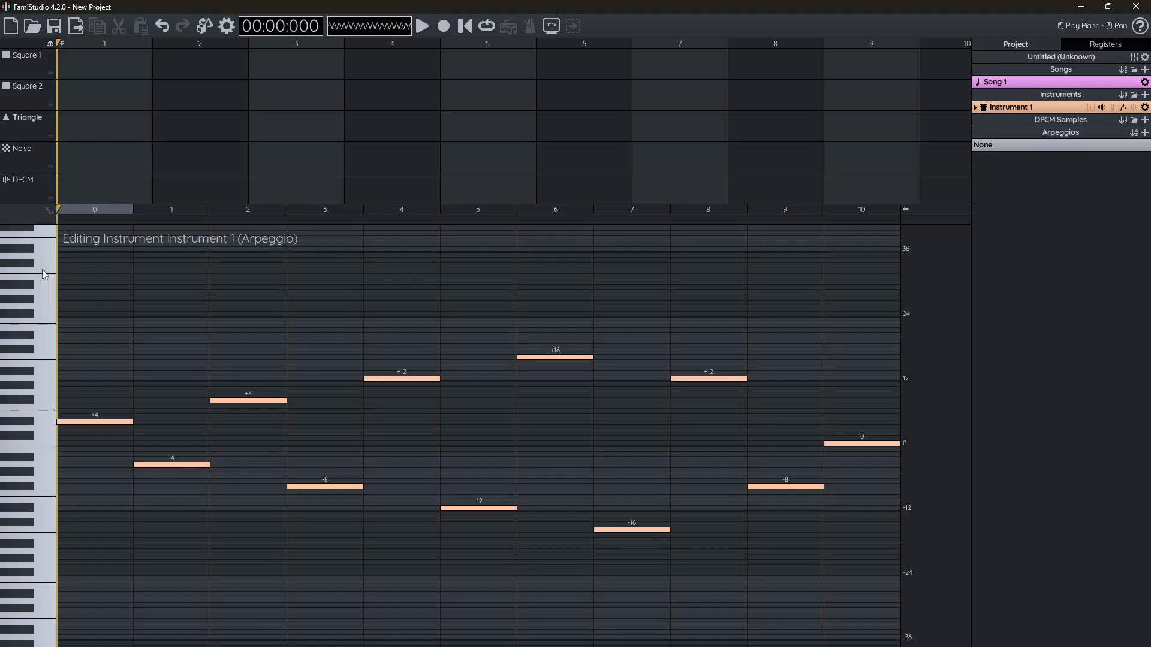
# Create a pattern at the start of the Triangle channel and place one-beat C6 notes on its beats 1 to 4.
pyautogui.click(1133, 107)
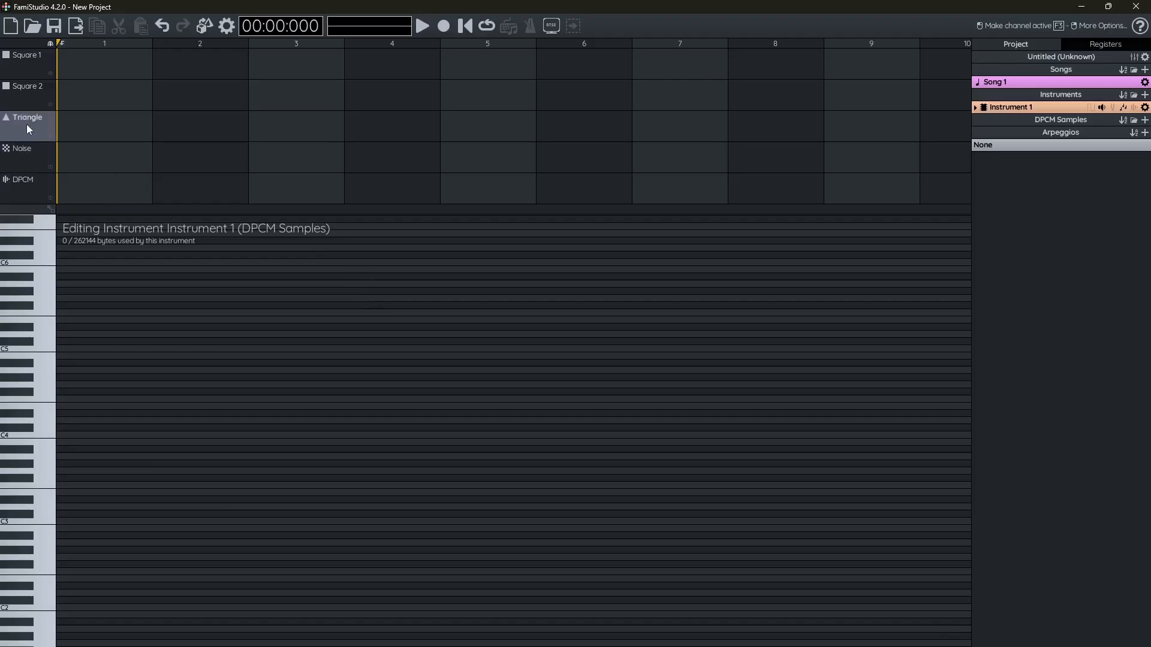
pyautogui.click(82, 129)
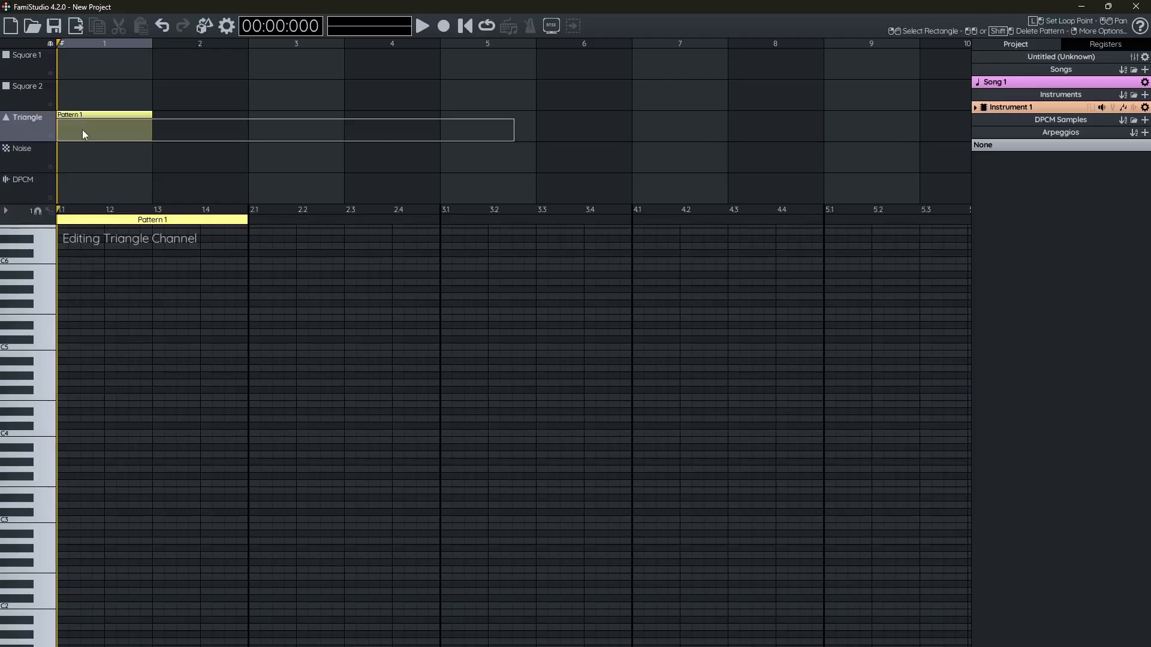
pyautogui.click(64, 261)
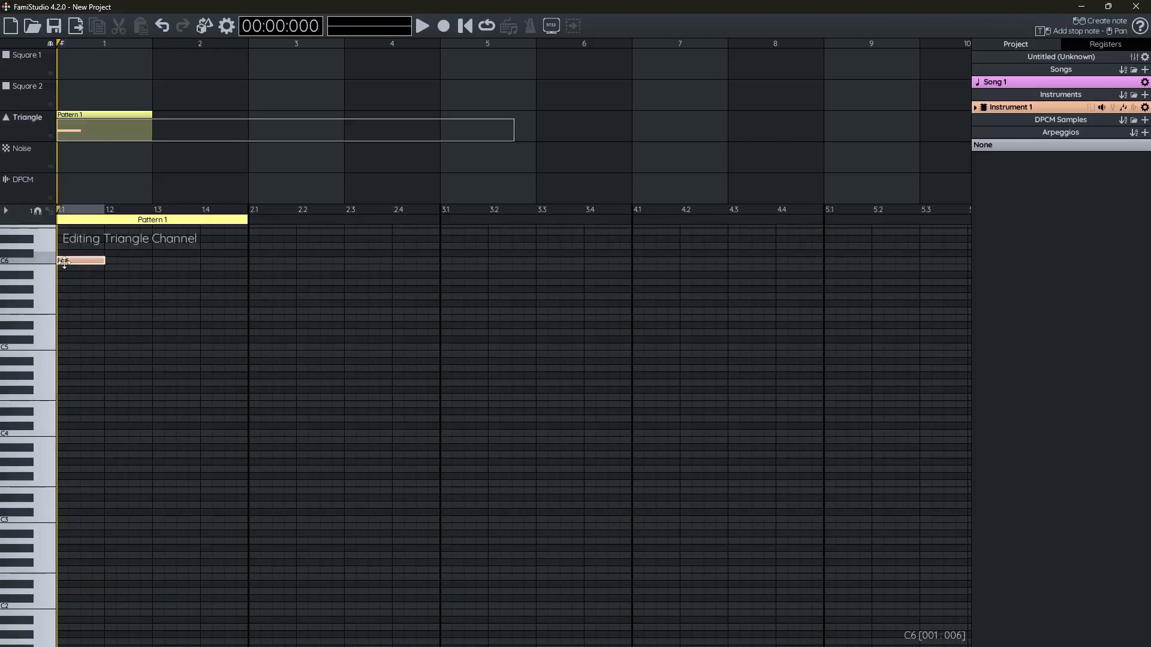
pyautogui.click(108, 261)
pyautogui.click(157, 262)
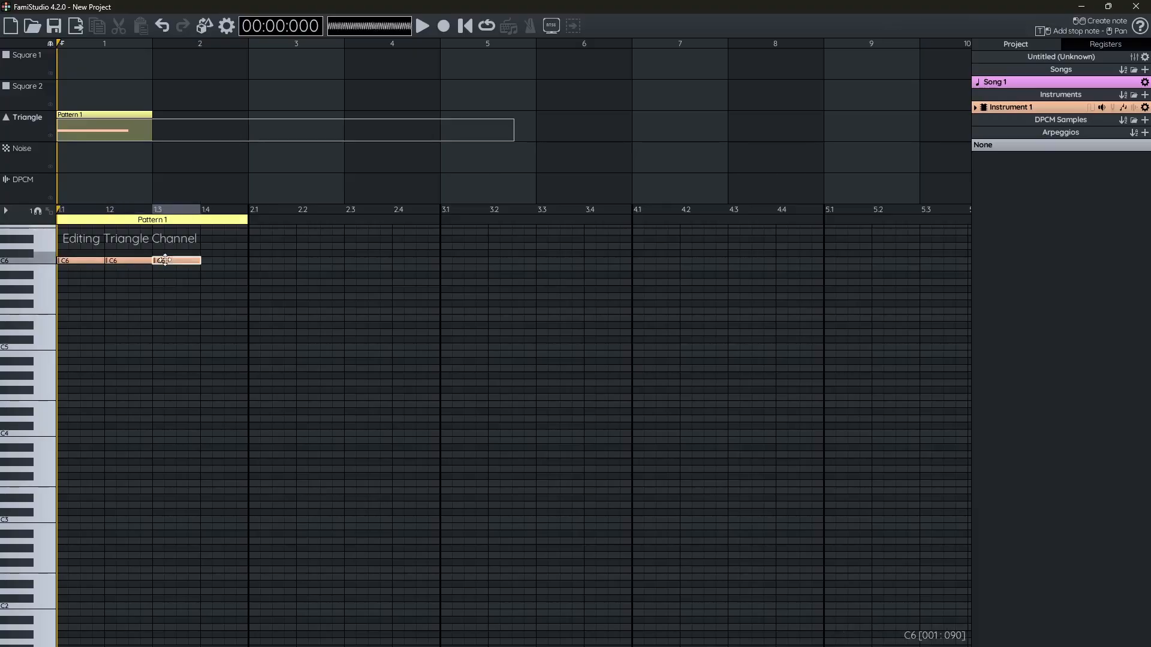
pyautogui.click(221, 262)
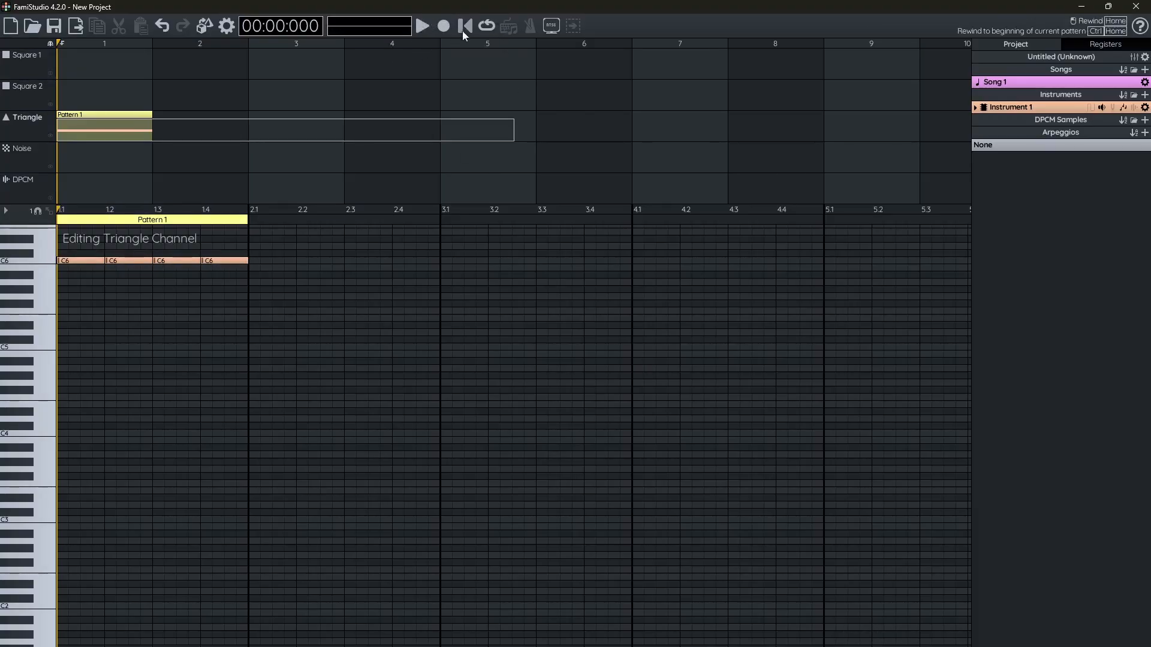
# Play back the Triangle pattern, stop it, and shorten its first C6 note to about a quarter beat.
pyautogui.click(422, 26)
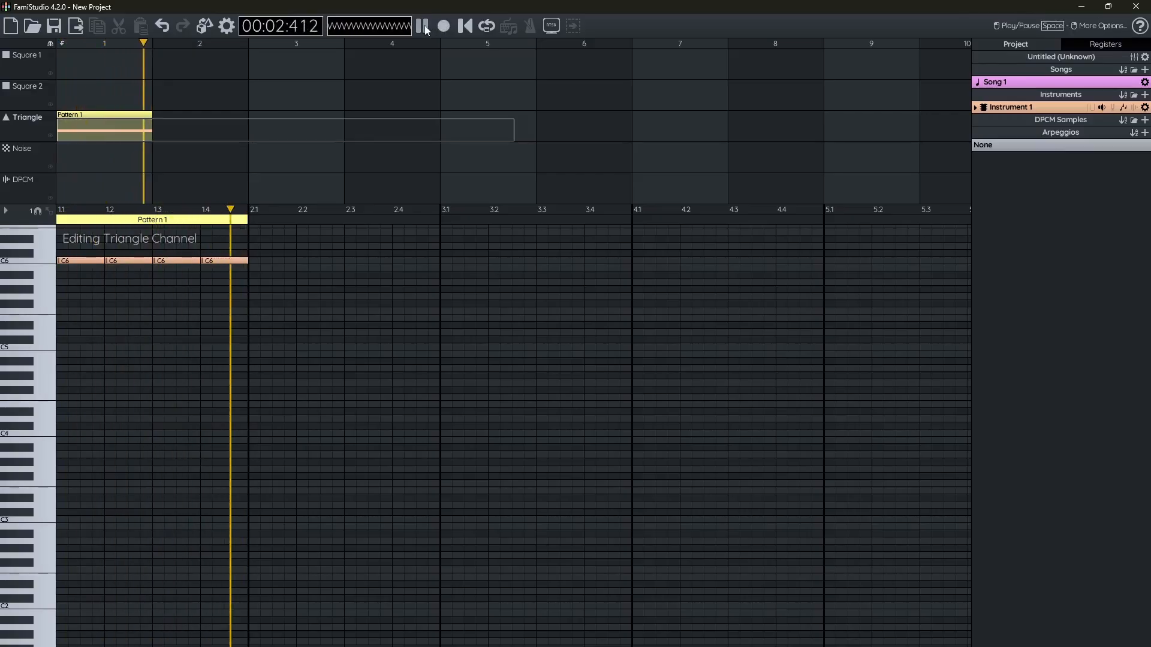
pyautogui.click(423, 26)
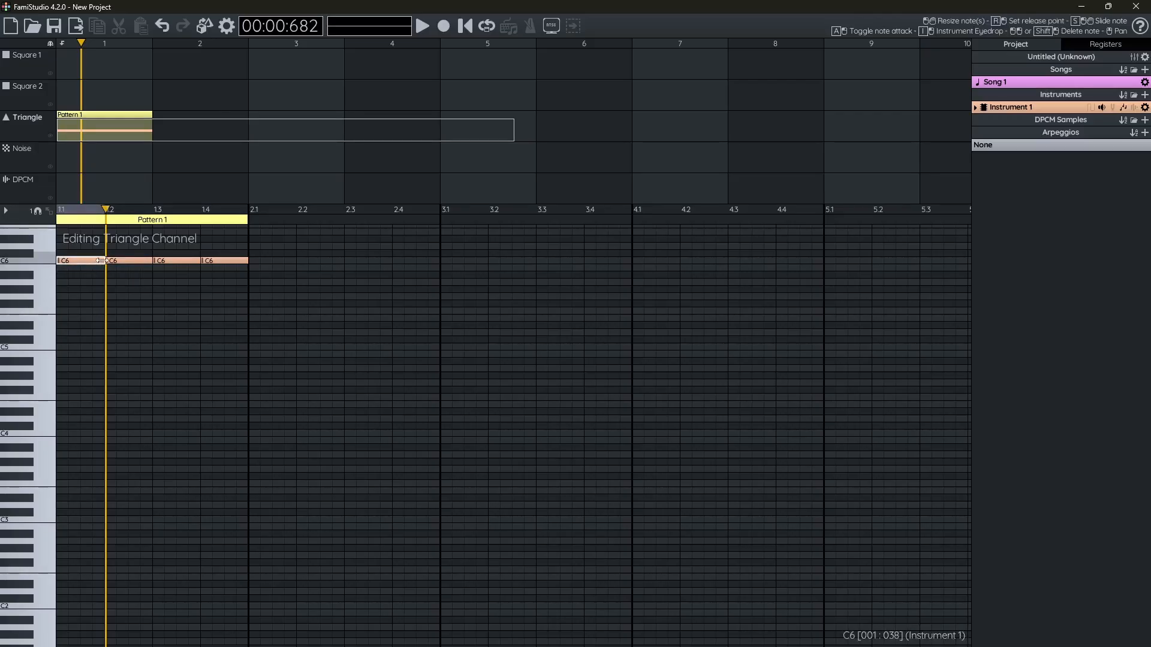
pyautogui.moveTo(102, 260); pyautogui.dragTo(70, 261)
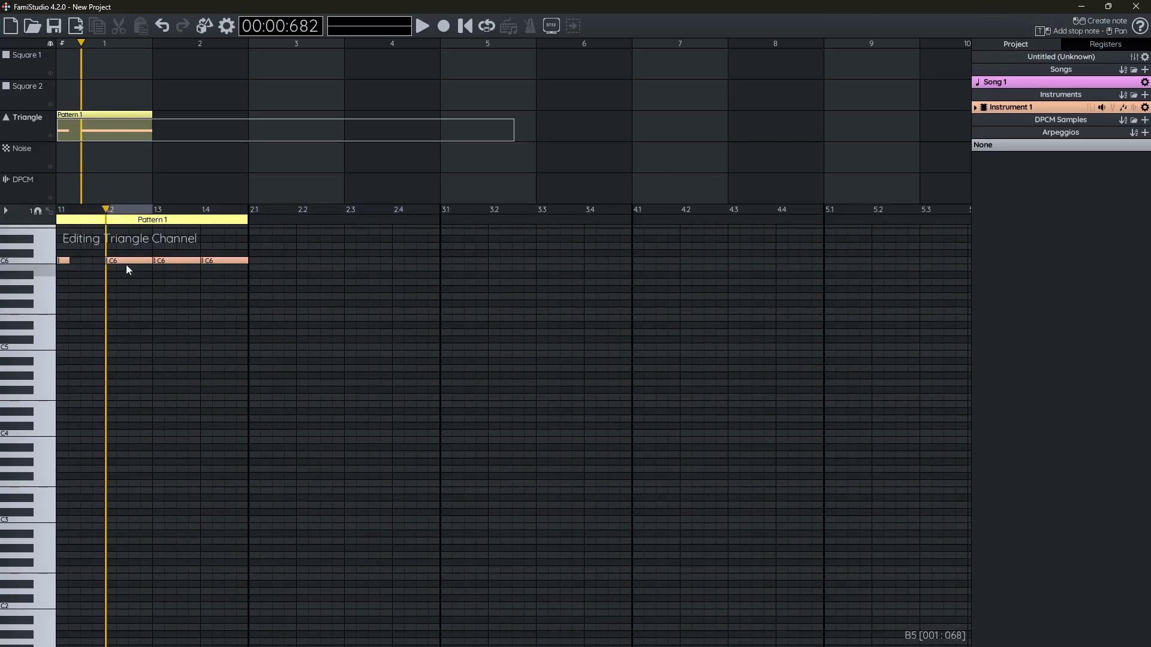
# Delete all four C6 notes from the Triangle pattern and return the playhead to the start of the song.
pyautogui.rightClick(66, 261)
pyautogui.rightClick(117, 260)
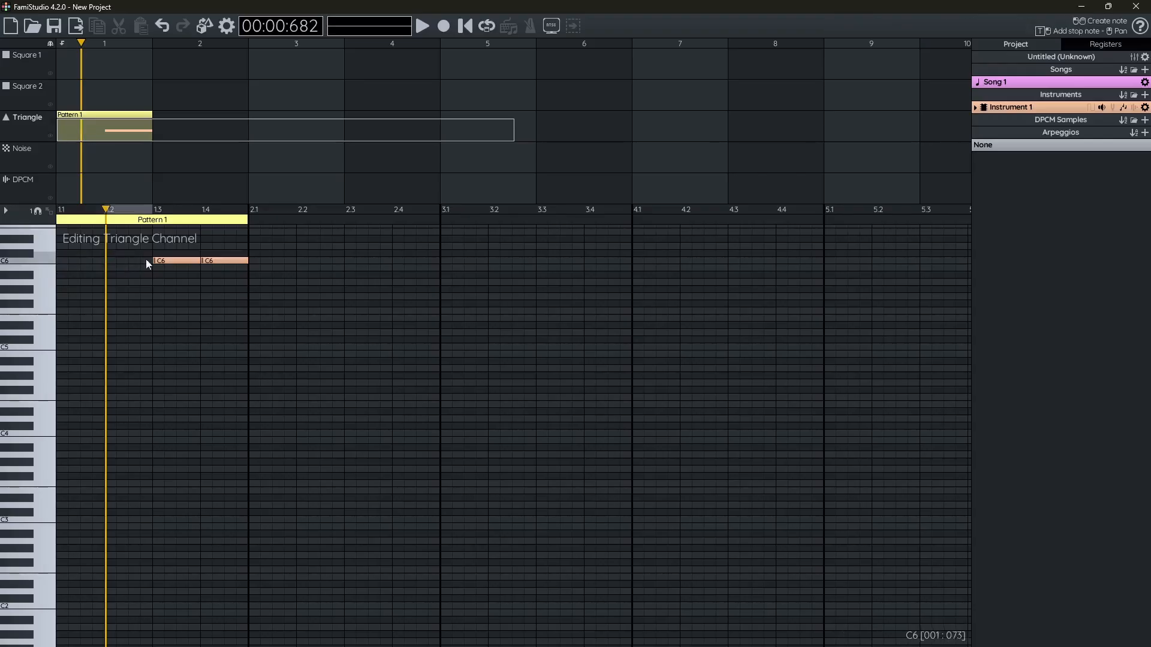
pyautogui.rightClick(167, 260)
pyautogui.rightClick(207, 261)
pyautogui.click(72, 208)
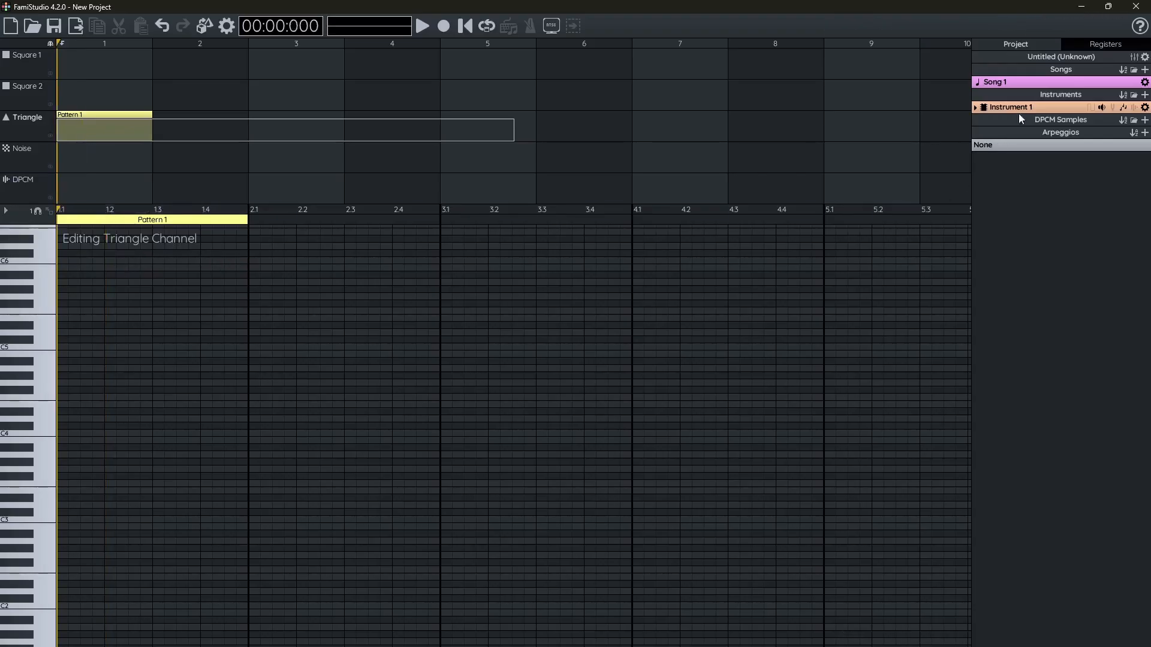
# Set Song 1's song length, notes per pattern and notes per beat each to 1.
pyautogui.click(1144, 82)
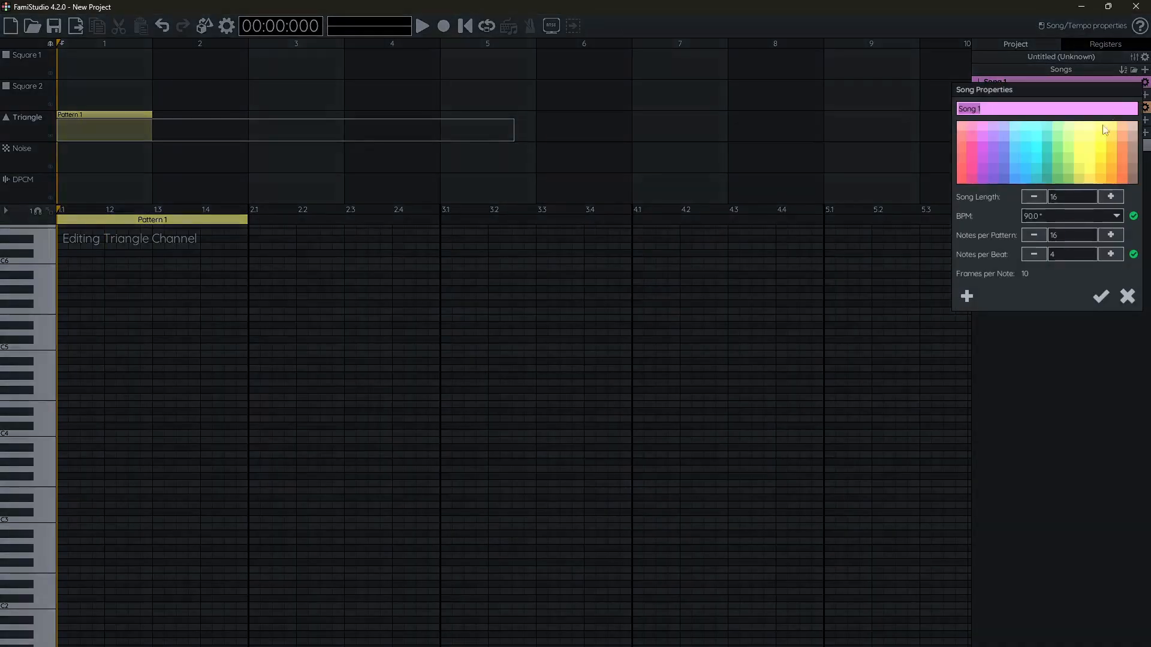
pyautogui.click(1072, 198)
pyautogui.press('BackSpace')
pyautogui.click(1065, 235)
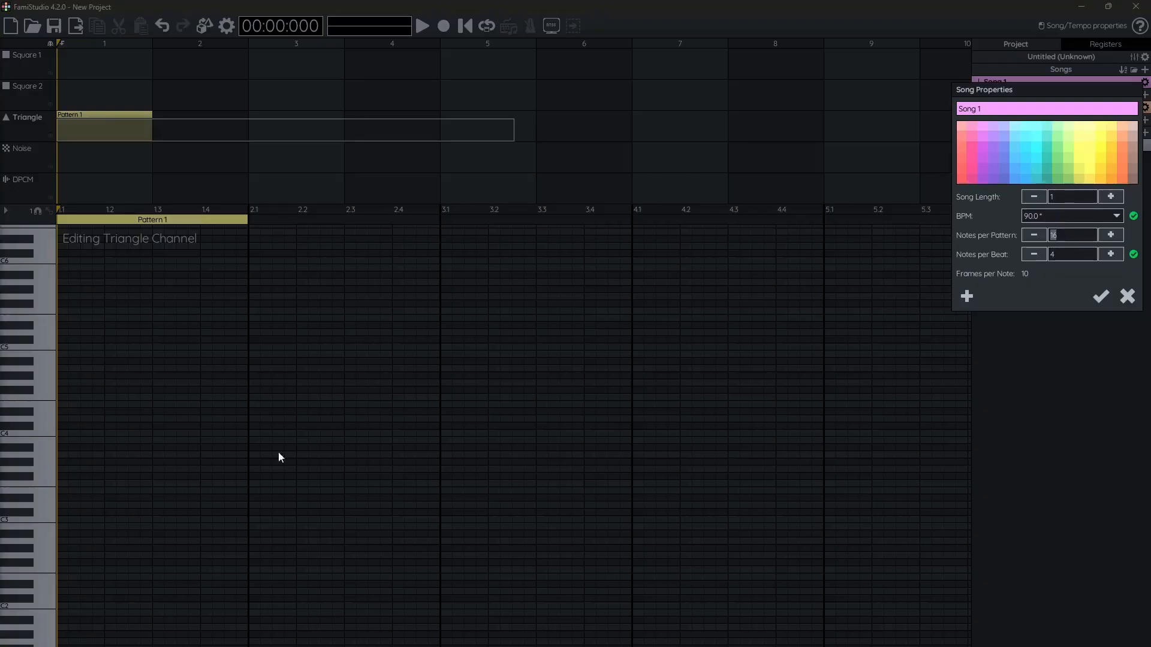
pyautogui.write('1')
pyautogui.click(1070, 255)
pyautogui.write('1')
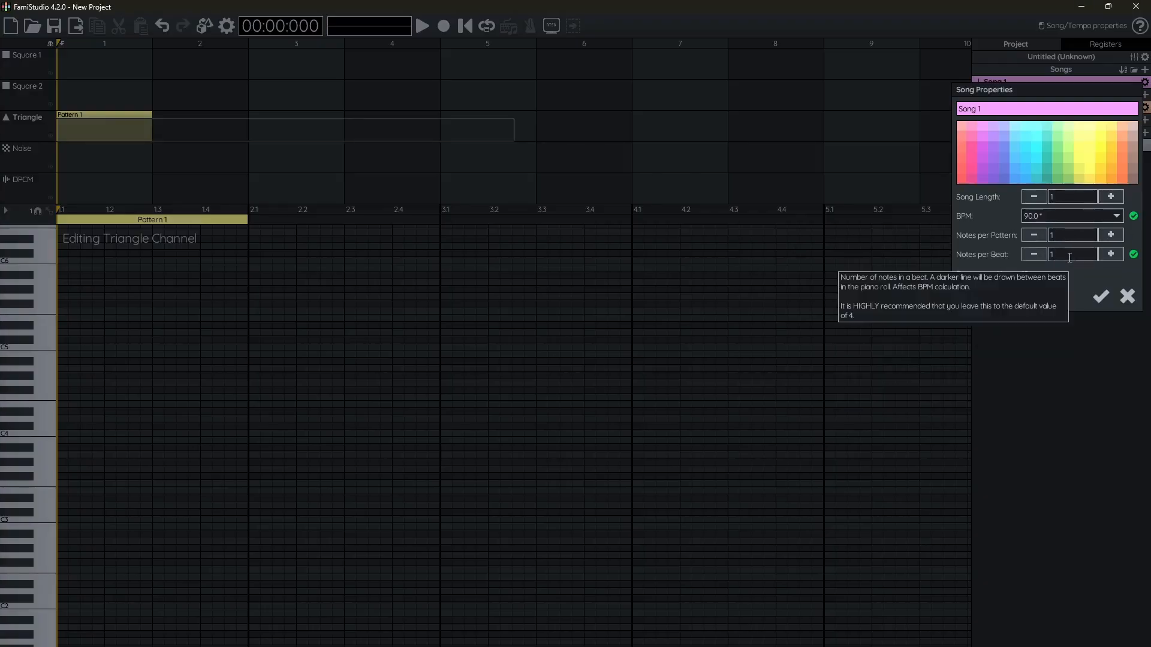
pyautogui.click(1101, 296)
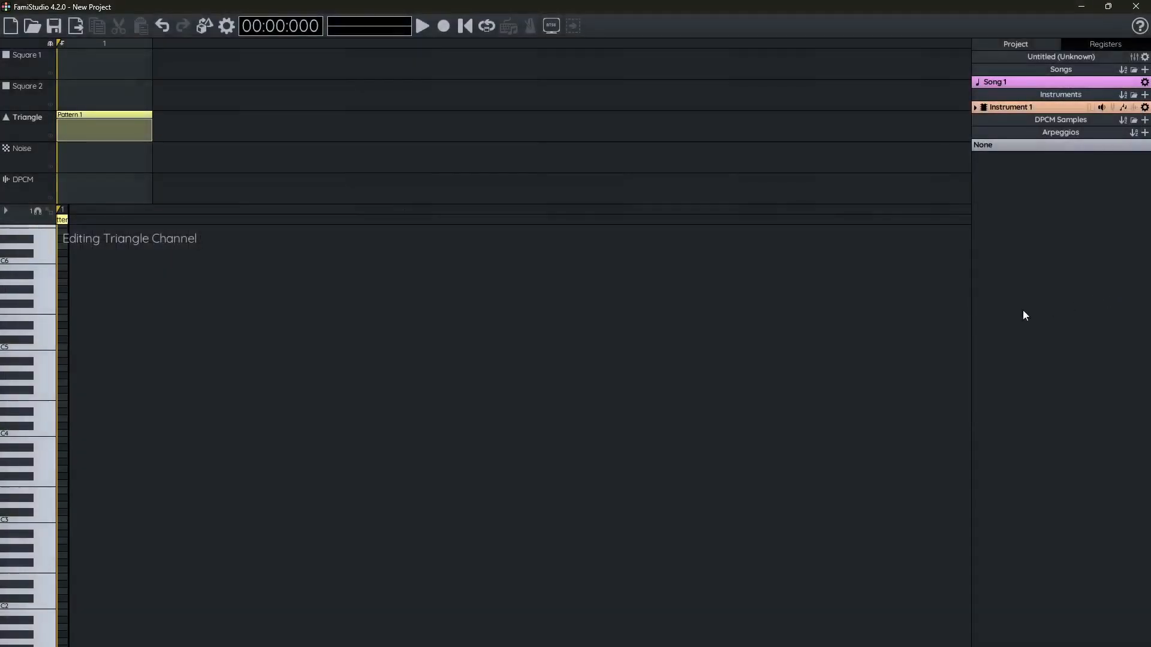
# Fill the one-note Triangle pattern with a C6 note and audition the sound by playback and on the piano keys.
pyautogui.click(67, 260)
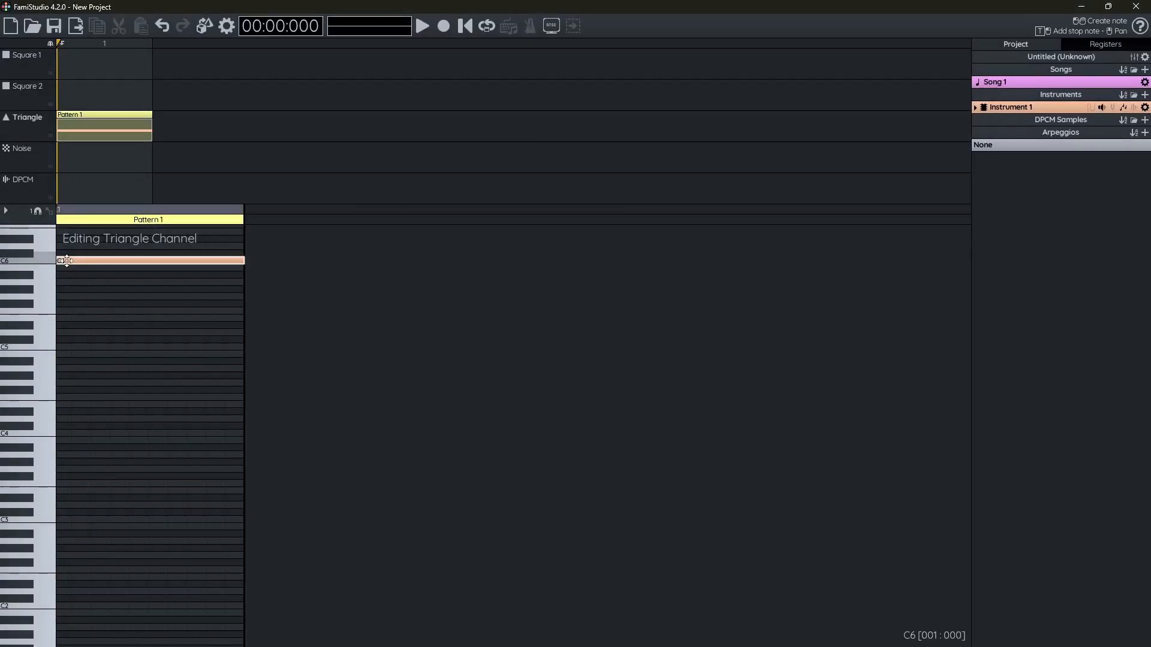
pyautogui.click(422, 25)
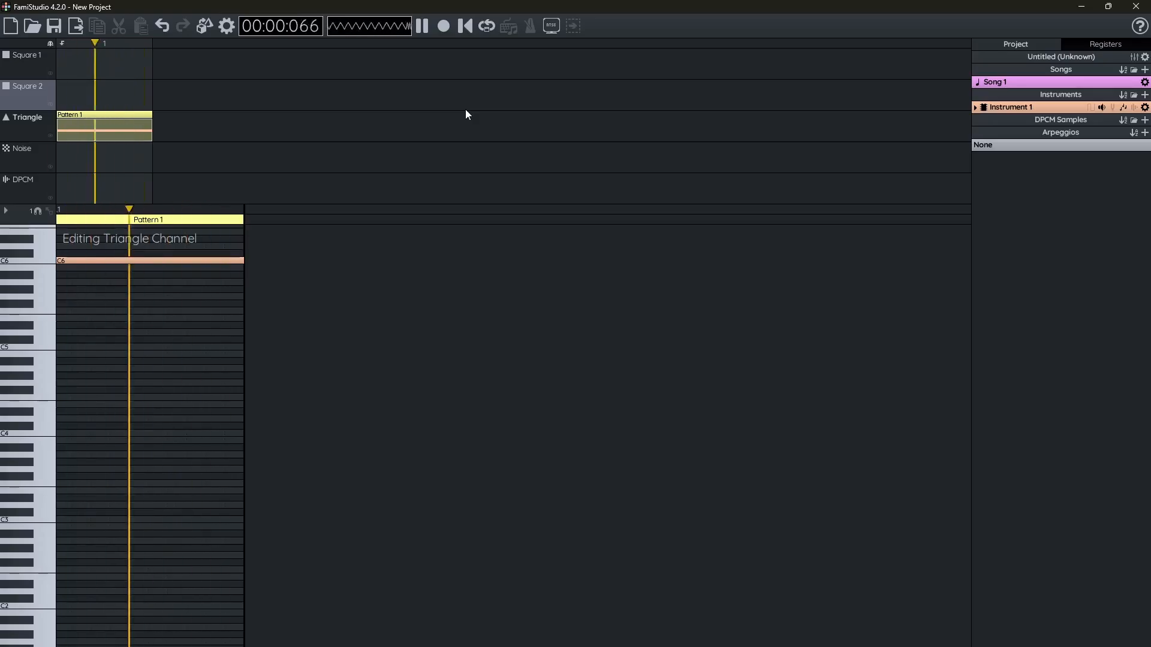
pyautogui.click(422, 27)
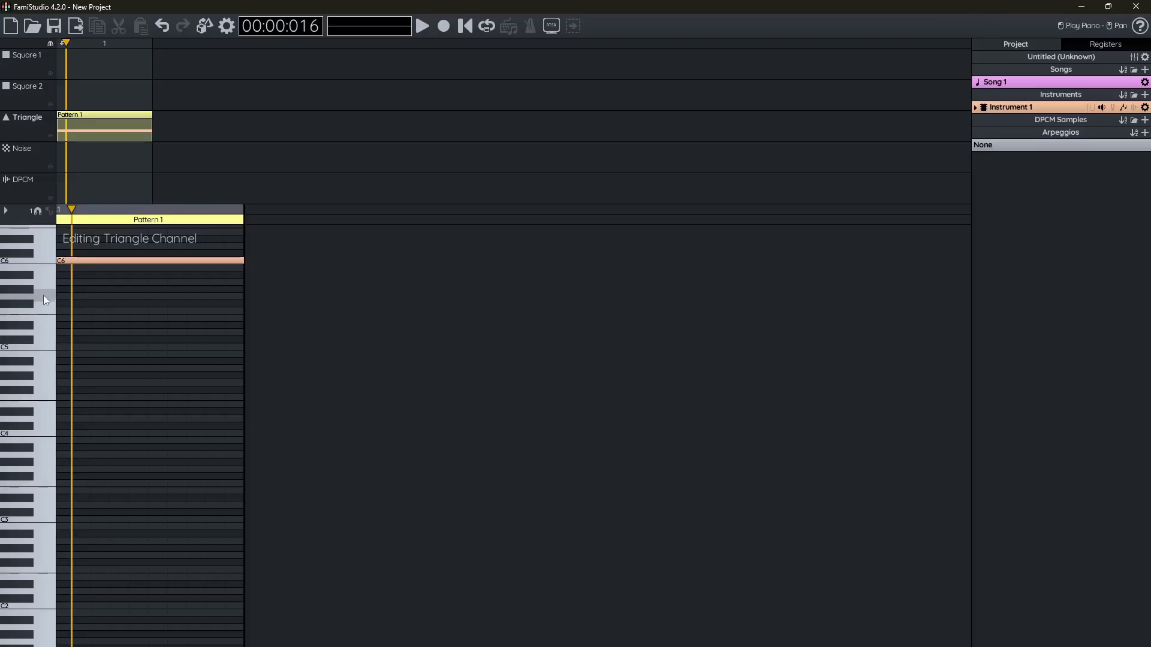
pyautogui.moveTo(43, 295); pyautogui.dragTo(45, 483)
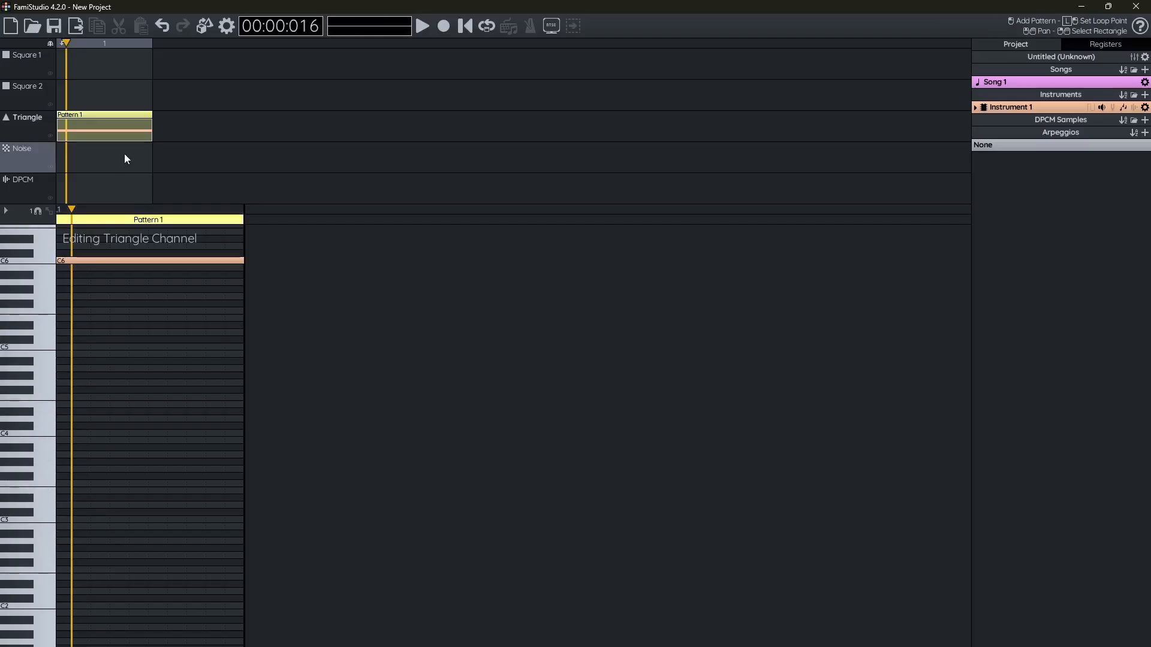
pyautogui.click(47, 399)
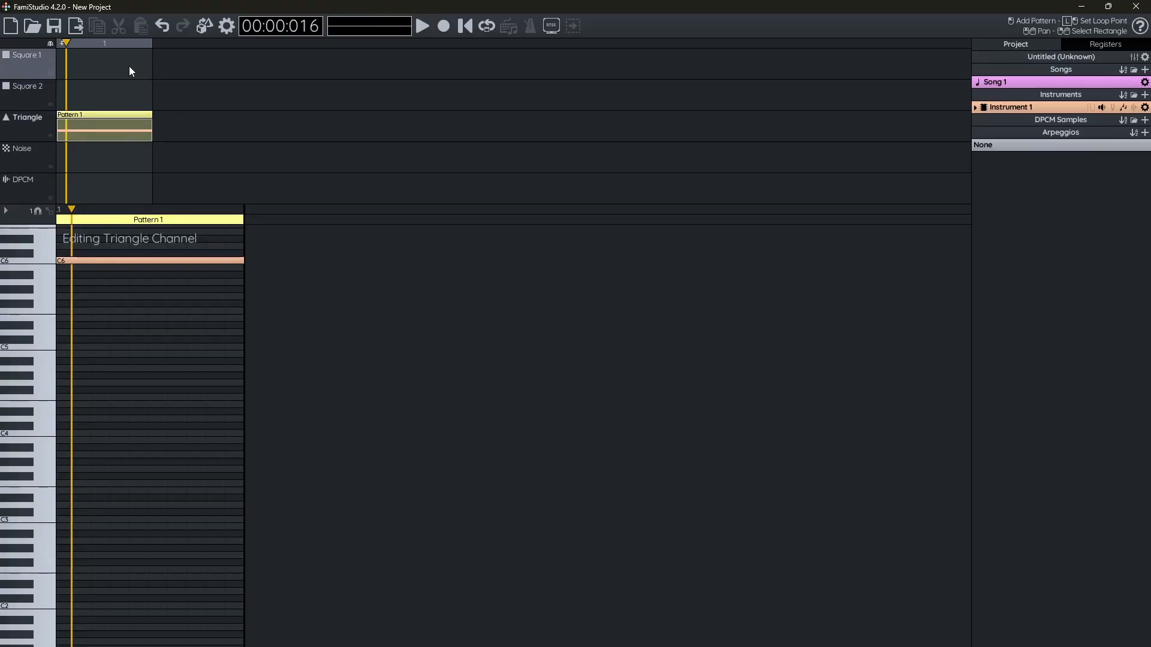
# Examine the song's audio export options with MP3 chosen as the format, and leave without exporting.
pyautogui.click(78, 27)
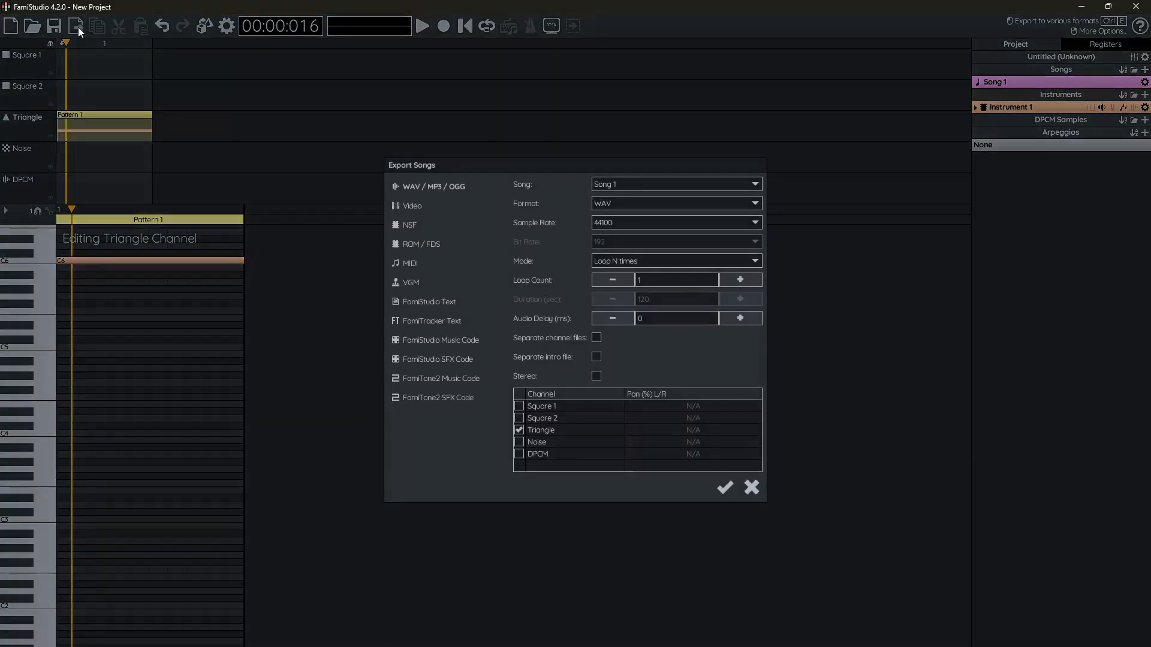
pyautogui.click(638, 204)
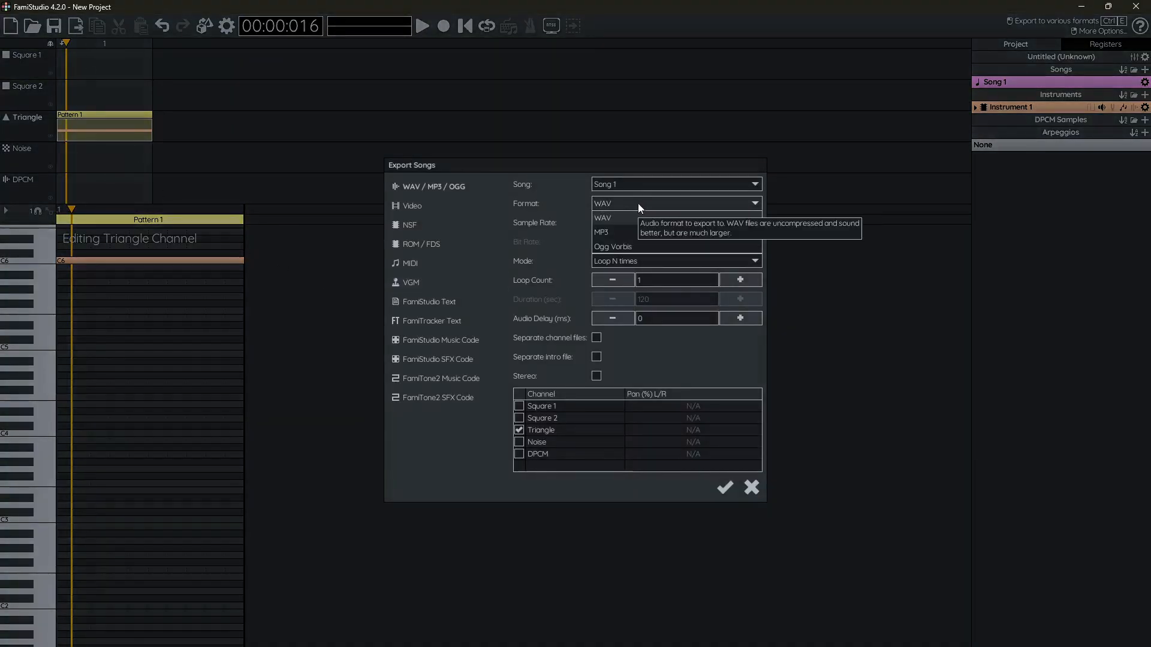
pyautogui.click(609, 235)
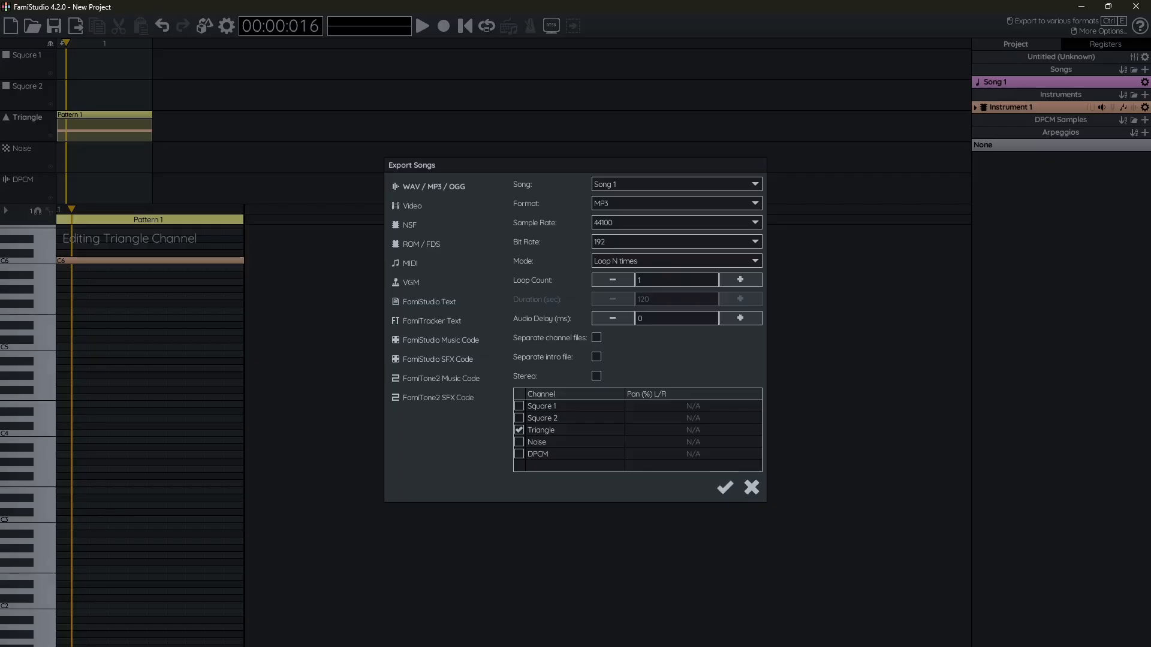
pyautogui.click(753, 486)
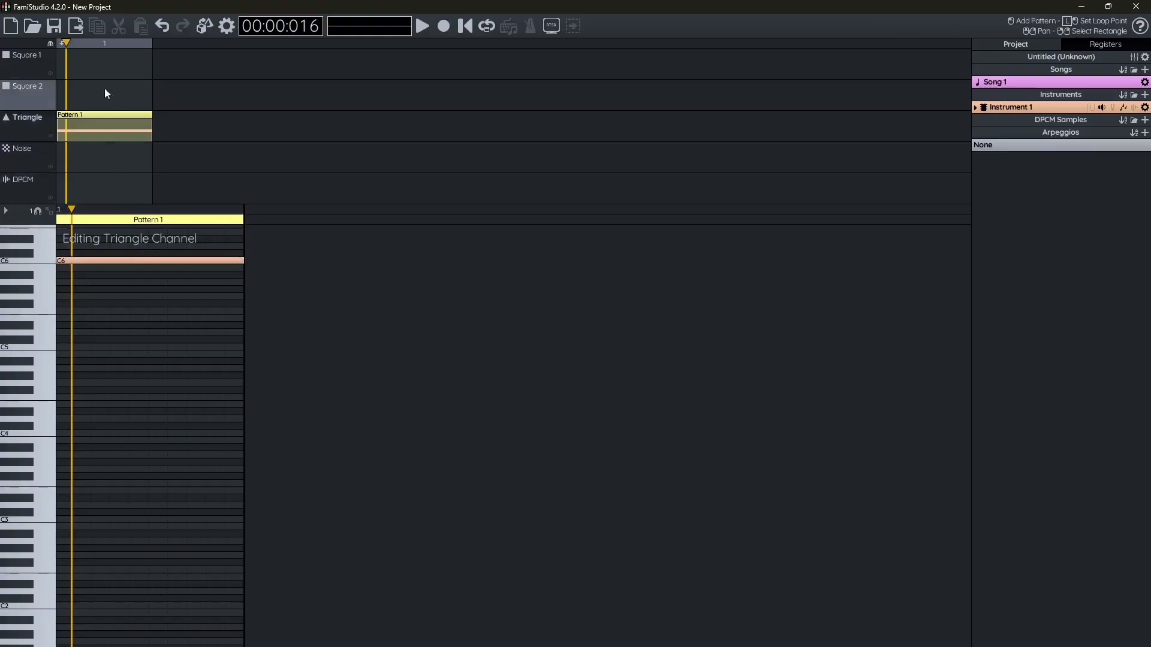
# Open the Instruments EPSM project from FamiStudio's Demo Instruments folder, discarding the changes to the current project.
pyautogui.click(33, 27)
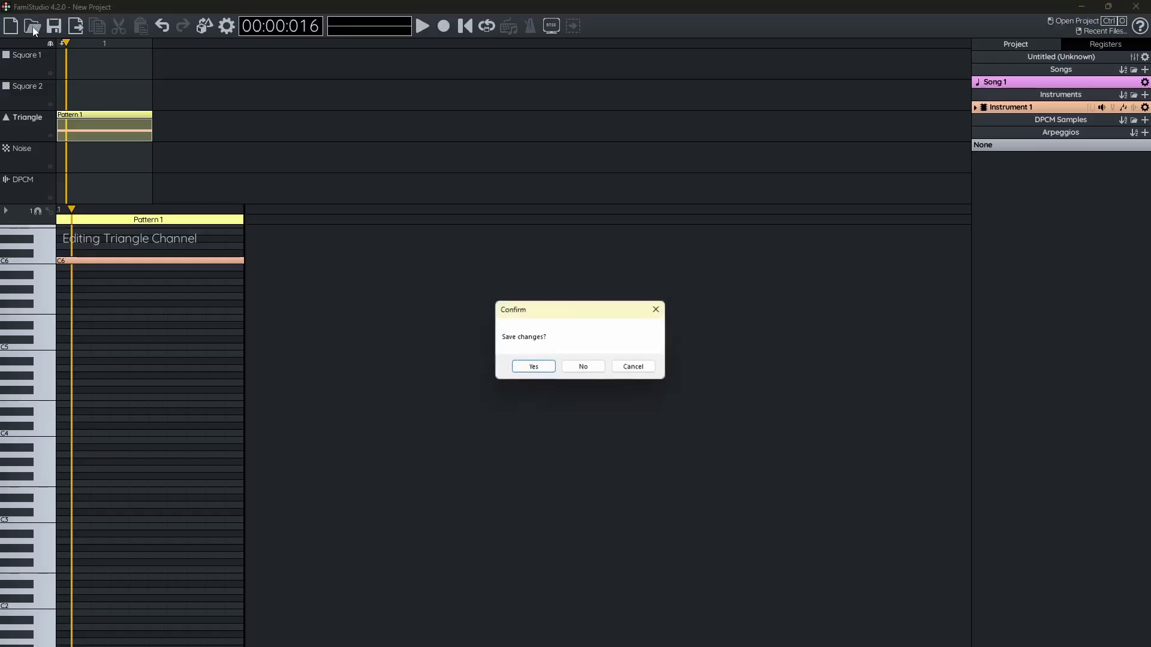
pyautogui.click(581, 366)
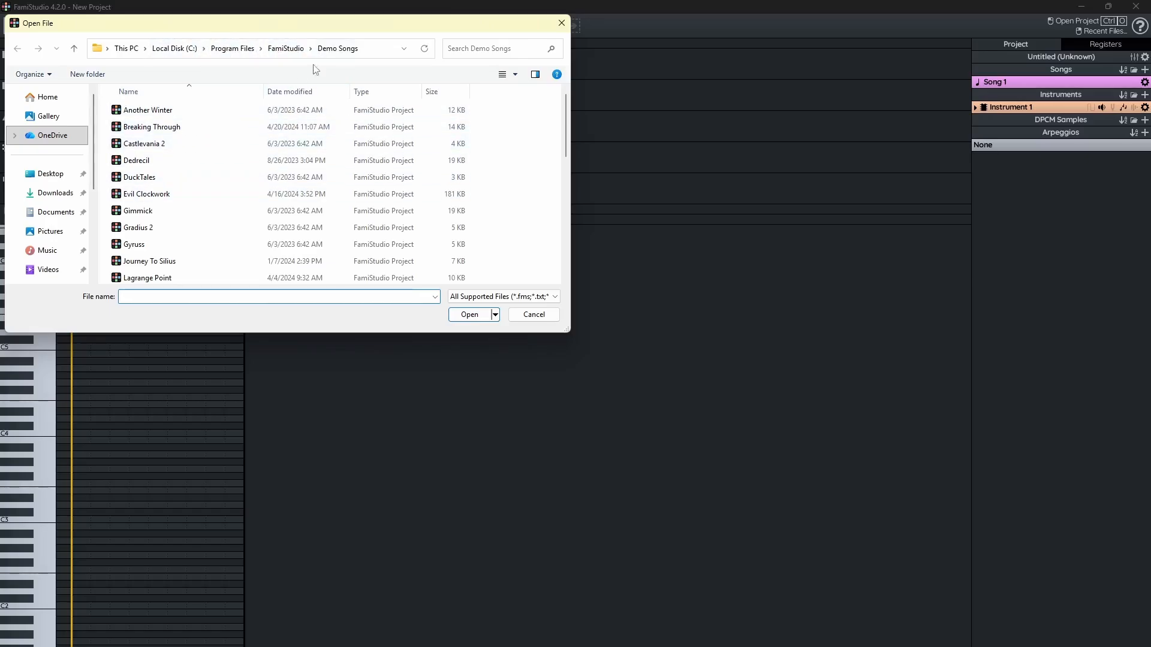
pyautogui.scroll(-3, 168, 206)
pyautogui.scroll(3, 180, 168)
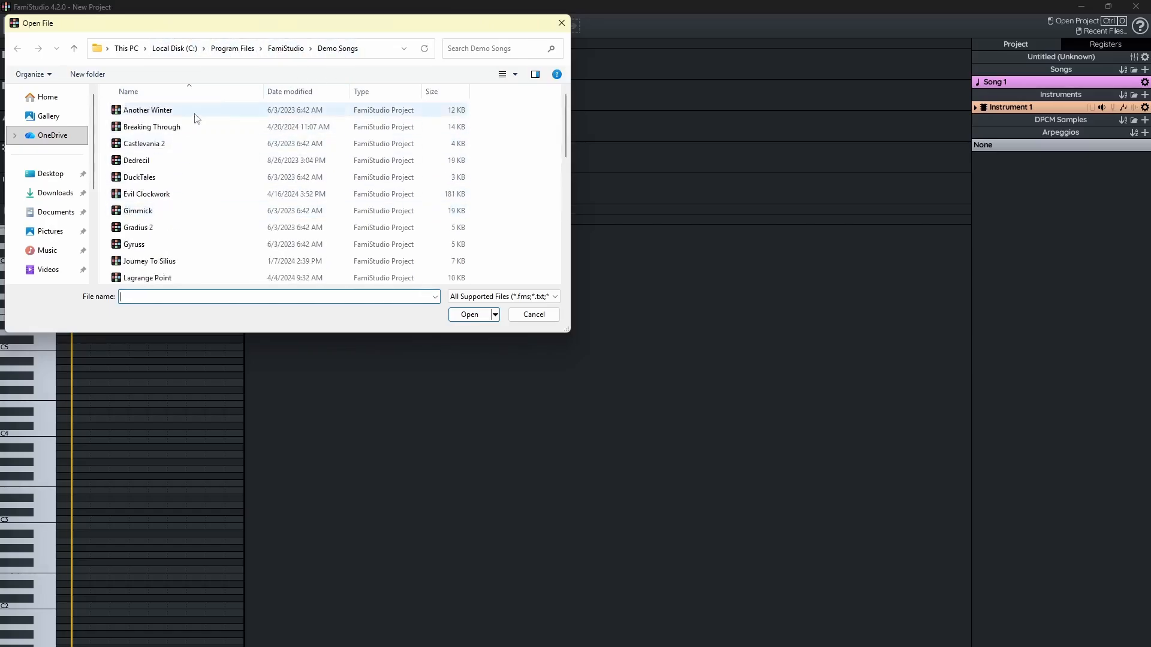
pyautogui.click(286, 48)
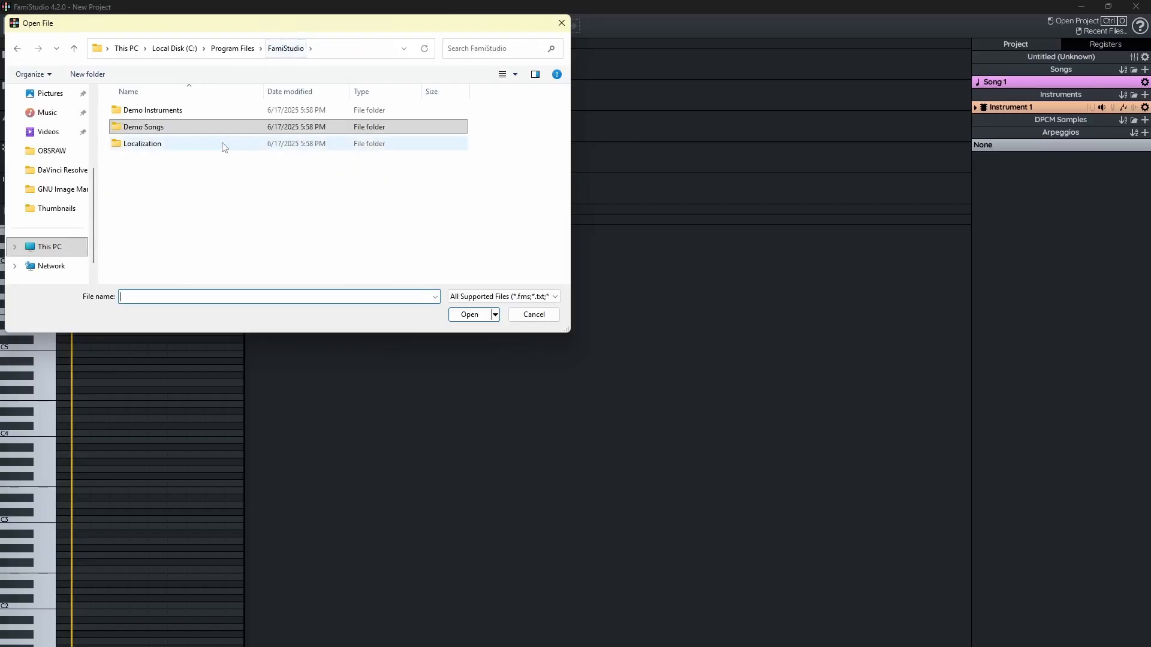
pyautogui.doubleClick(156, 113)
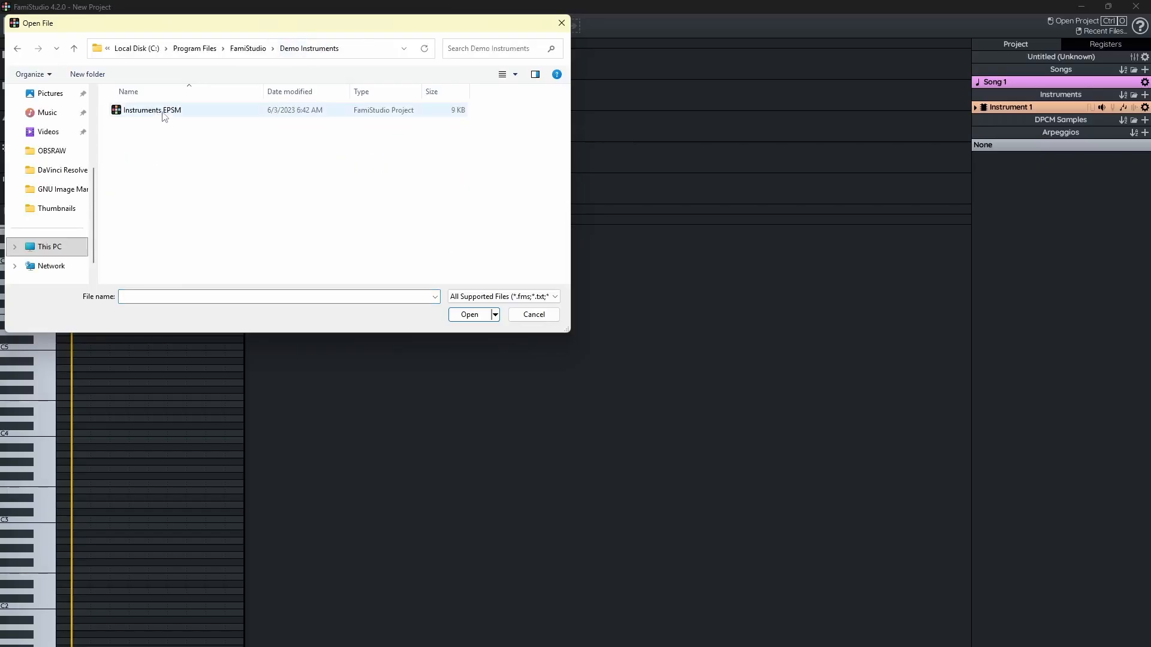
pyautogui.click(163, 113)
pyautogui.doubleClick(163, 111)
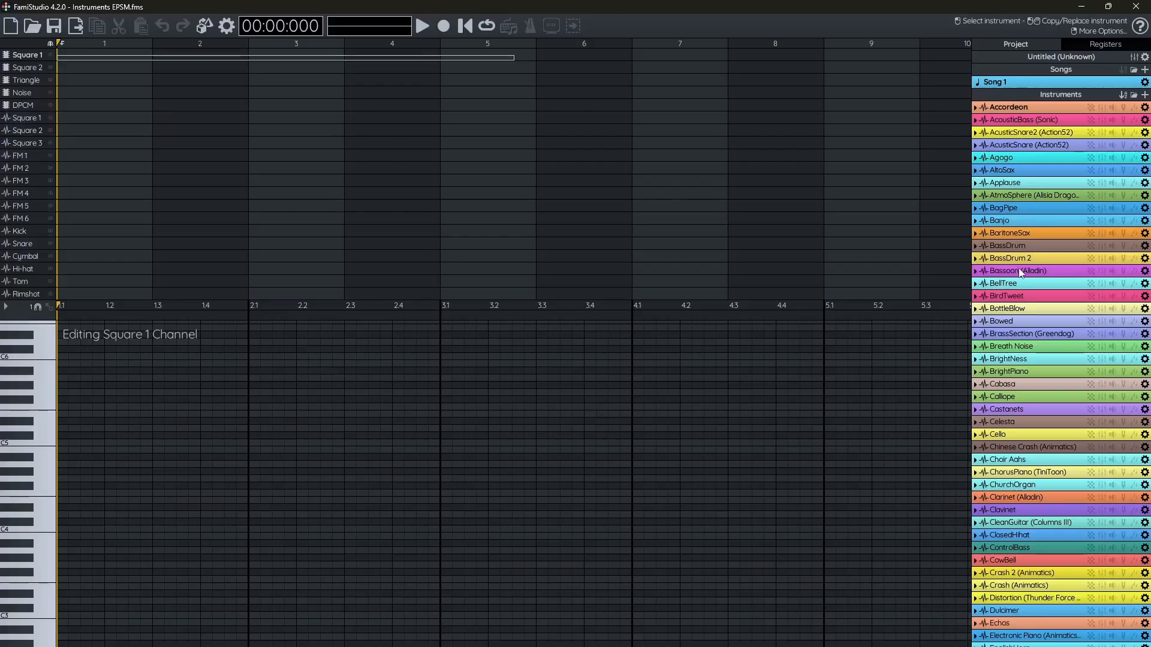
# Select the Banjo instrument, make FM 1 the active channel, and audition it across the piano keys.
pyautogui.scroll(-1, 1018, 273)
pyautogui.click(1001, 185)
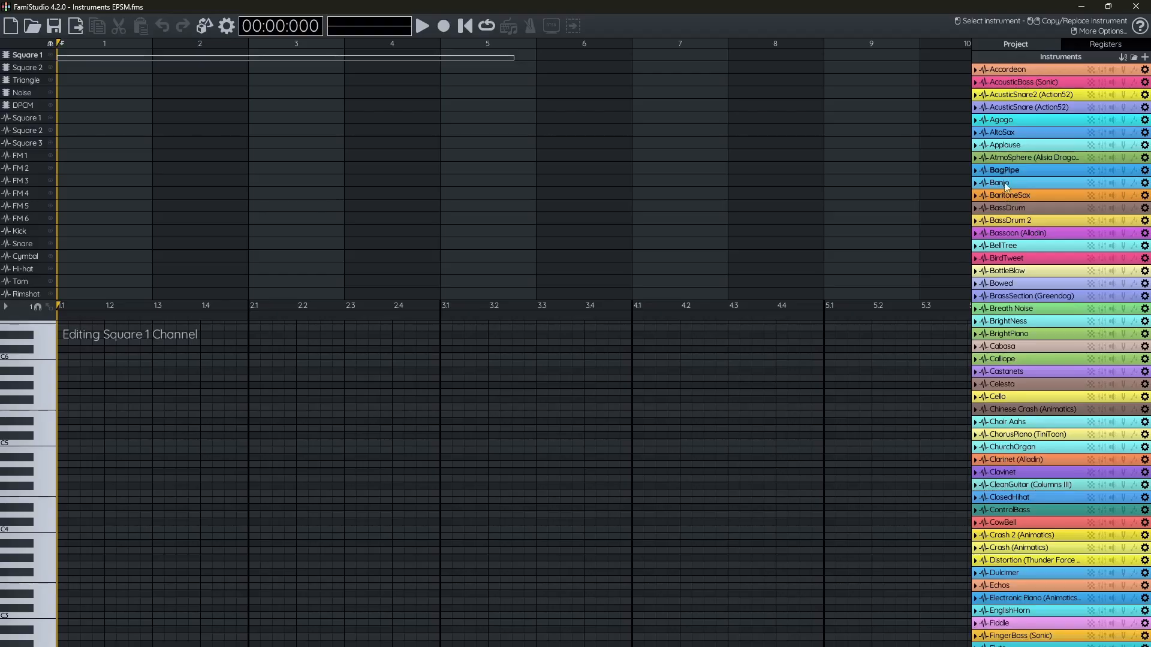
pyautogui.click(29, 160)
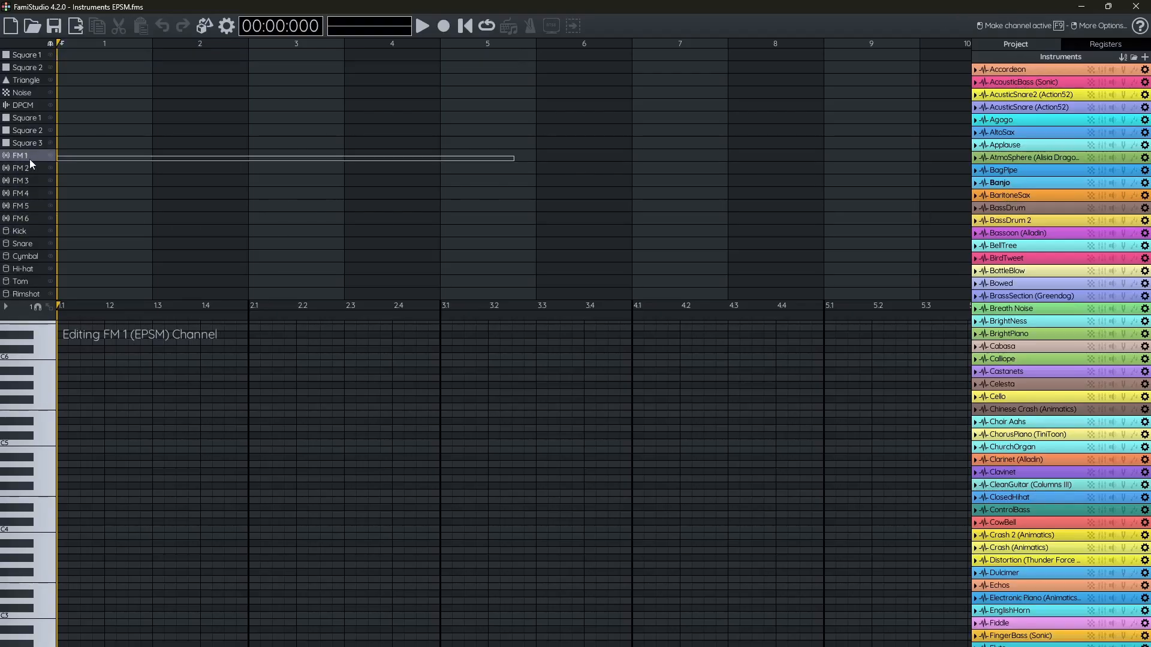
pyautogui.moveTo(46, 363)
pyautogui.mouseDown()
pyautogui.moveTo(51, 472)
pyautogui.moveTo(46, 350)
pyautogui.moveTo(48, 439)
pyautogui.mouseUp()
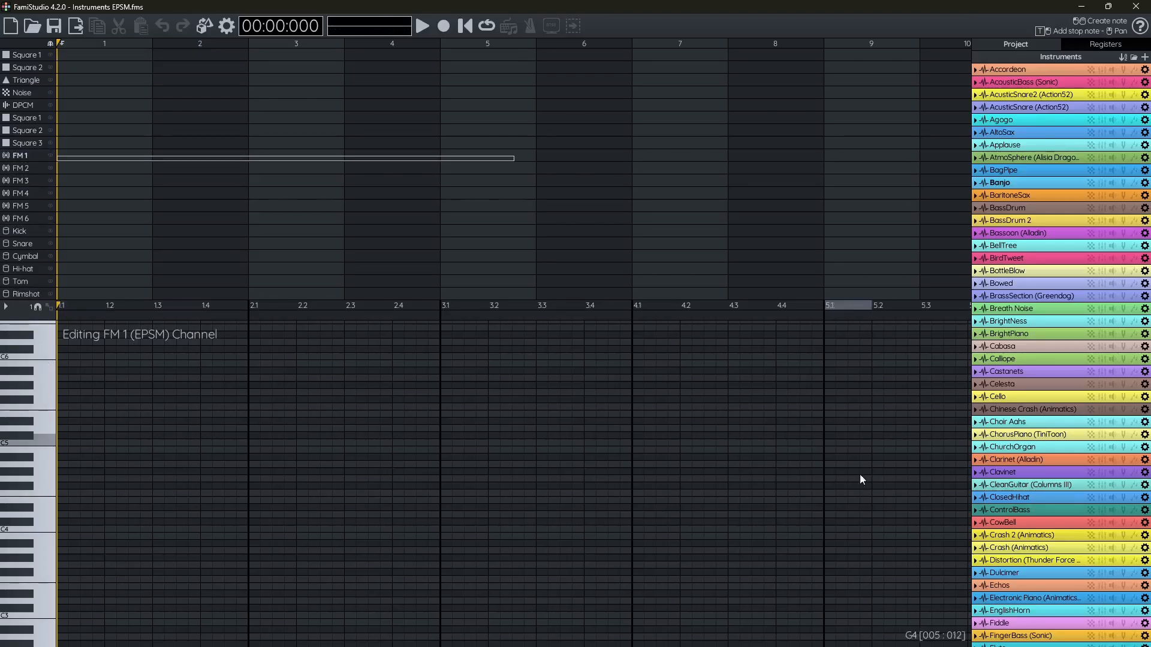
# Audition the Crash 2 (Animatics) instrument on several piano keys.
pyautogui.scroll(-3, 1029, 359)
pyautogui.click(1024, 459)
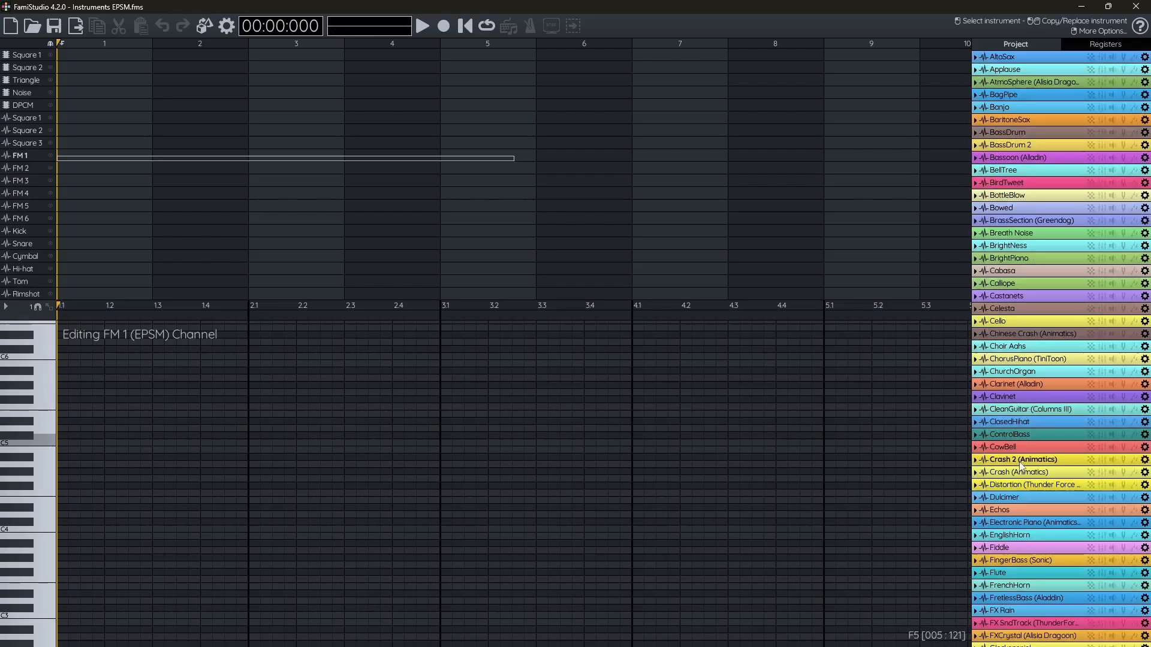
pyautogui.click(45, 401)
pyautogui.click(44, 387)
pyautogui.click(45, 365)
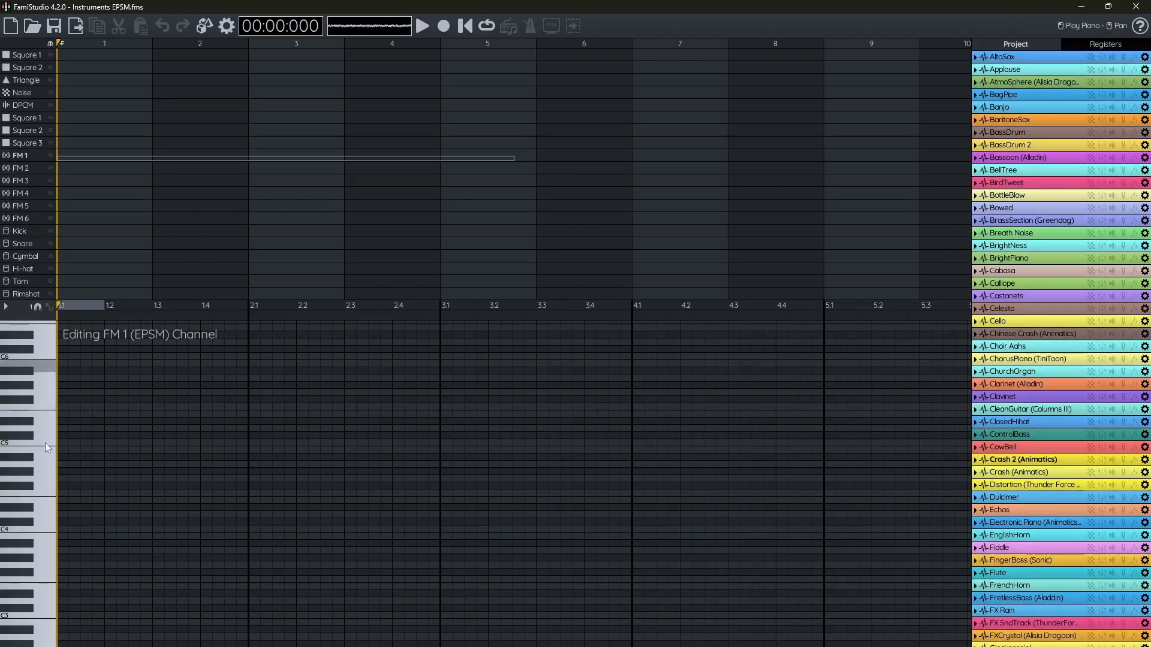
pyautogui.click(46, 485)
# Audition the Echos instrument on high and low piano keys.
pyautogui.click(1000, 510)
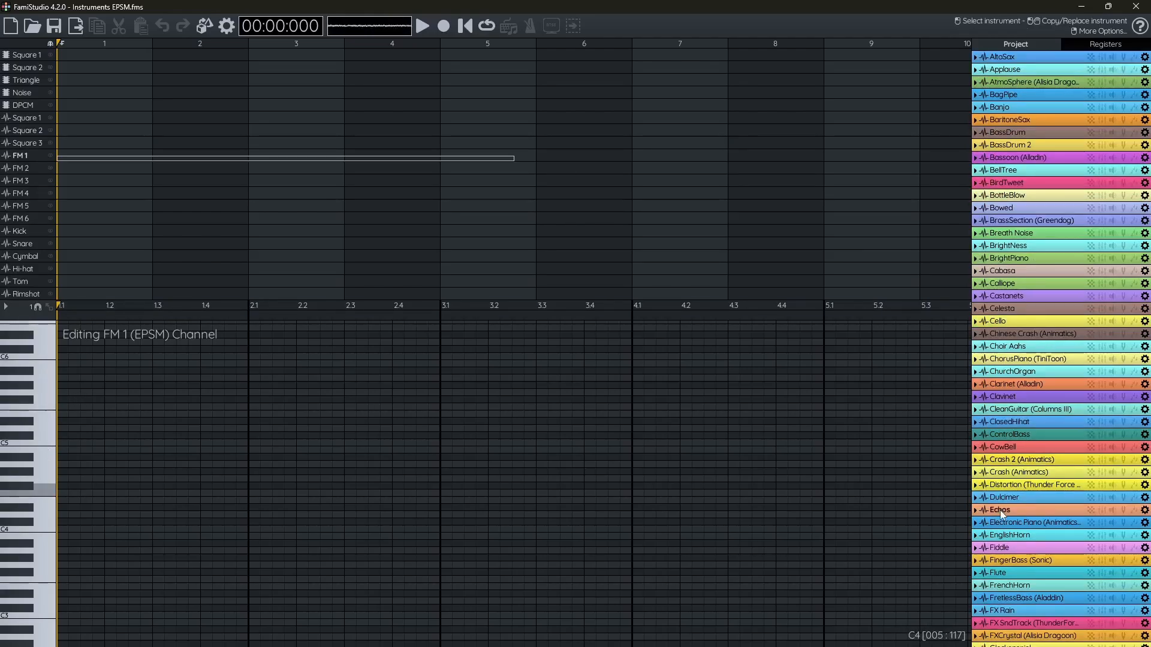
pyautogui.click(41, 452)
pyautogui.click(48, 381)
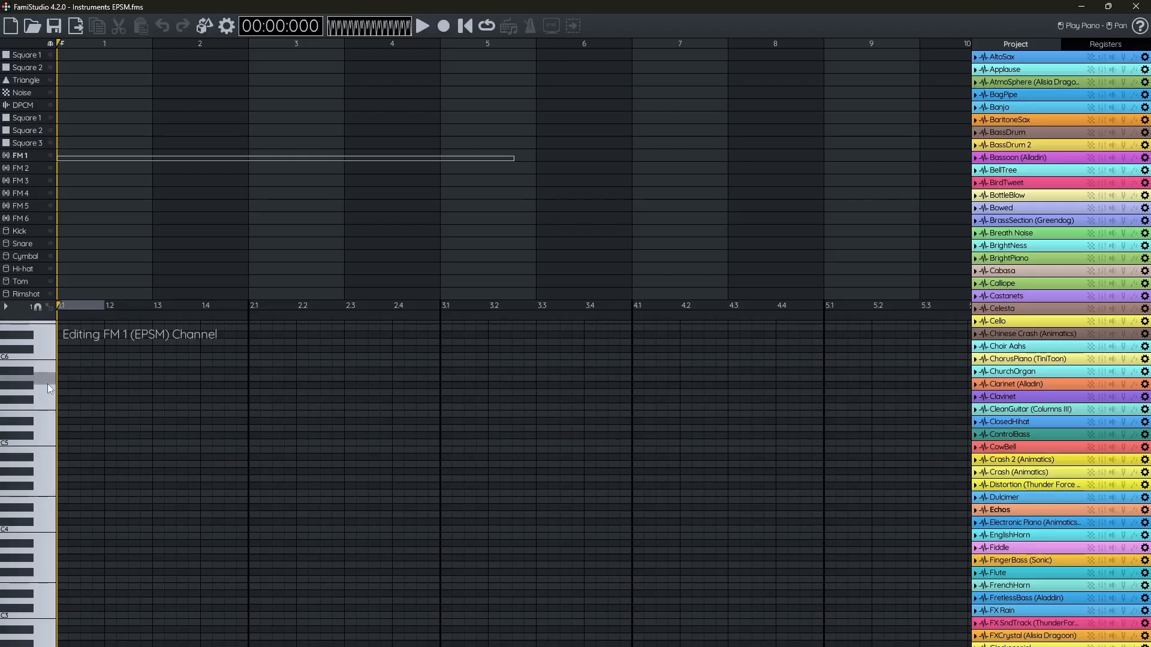
pyautogui.click(42, 551)
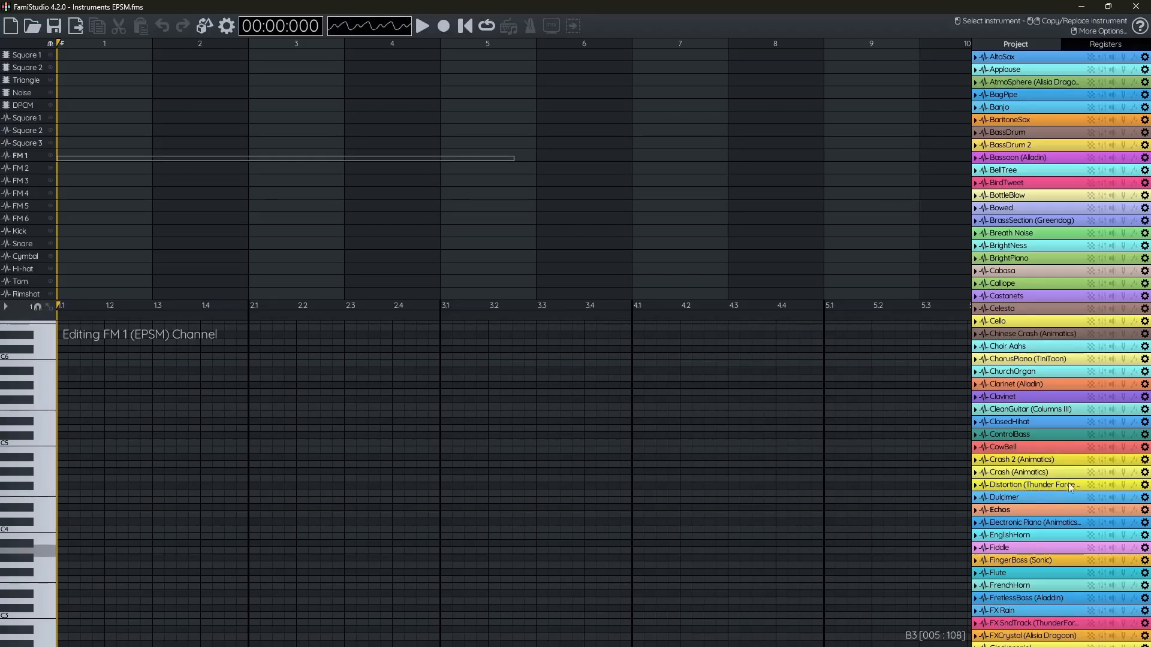
# Find the Harmonica (Sonic) instrument in the instrument list and audition it on two piano keys.
pyautogui.scroll(3, 1029, 408)
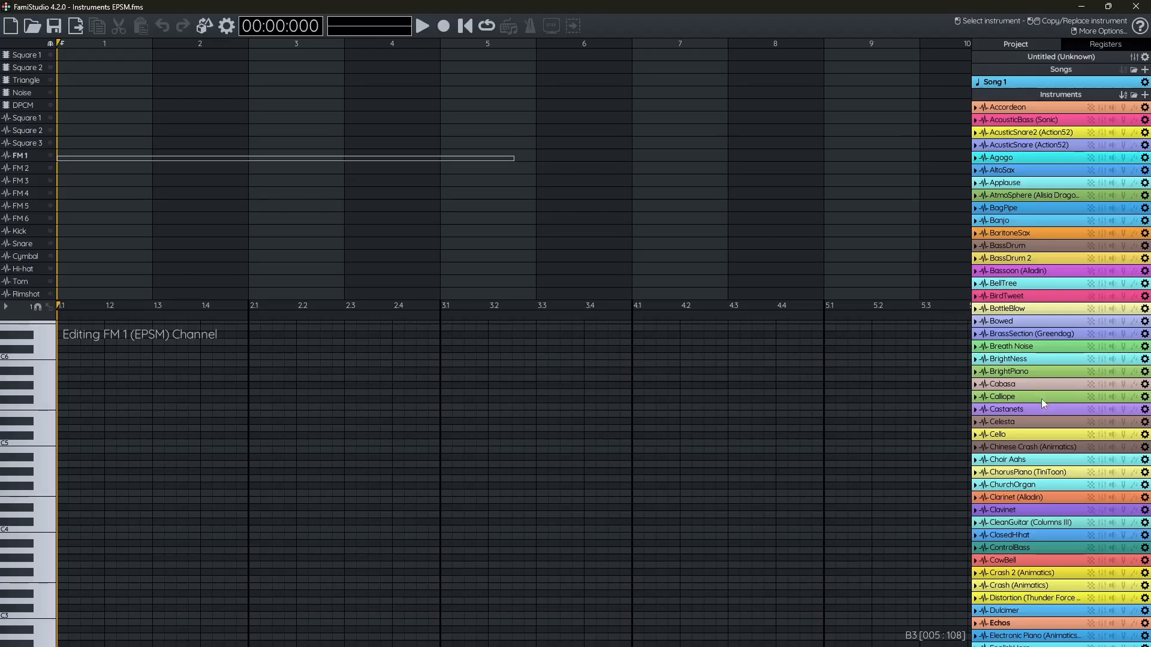
pyautogui.scroll(-8, 1019, 410)
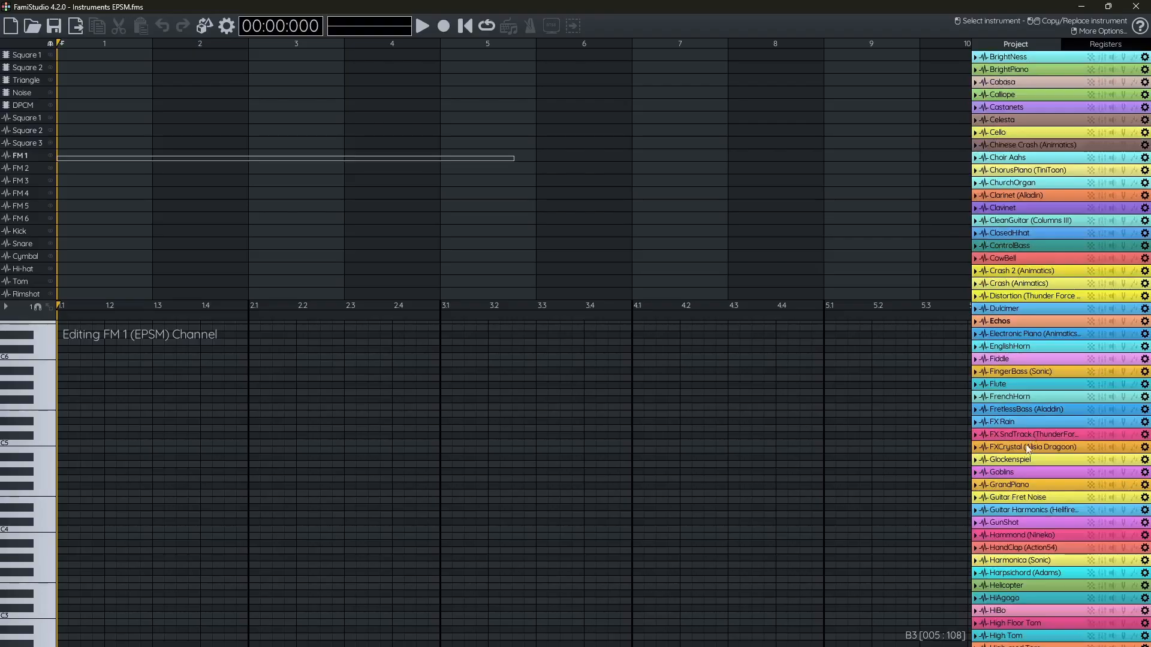
pyautogui.click(1005, 561)
pyautogui.click(45, 362)
pyautogui.click(44, 402)
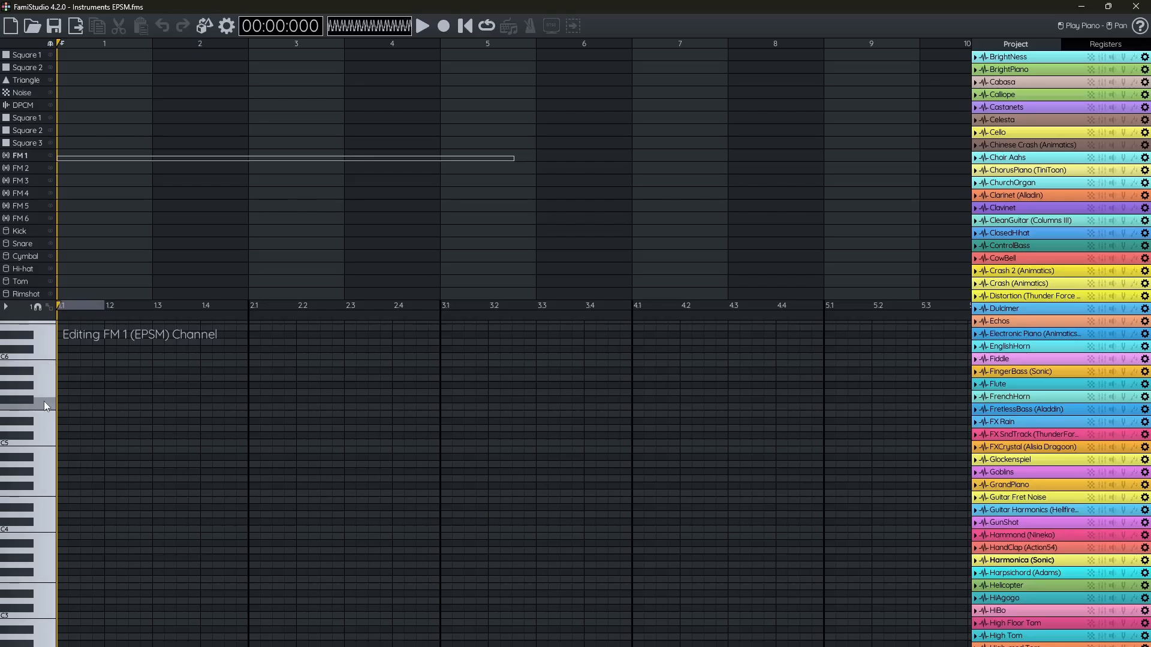
# Audition the Harmonica (Sonic) instrument on several lower piano keys between the fifth and third octaves.
pyautogui.click(43, 465)
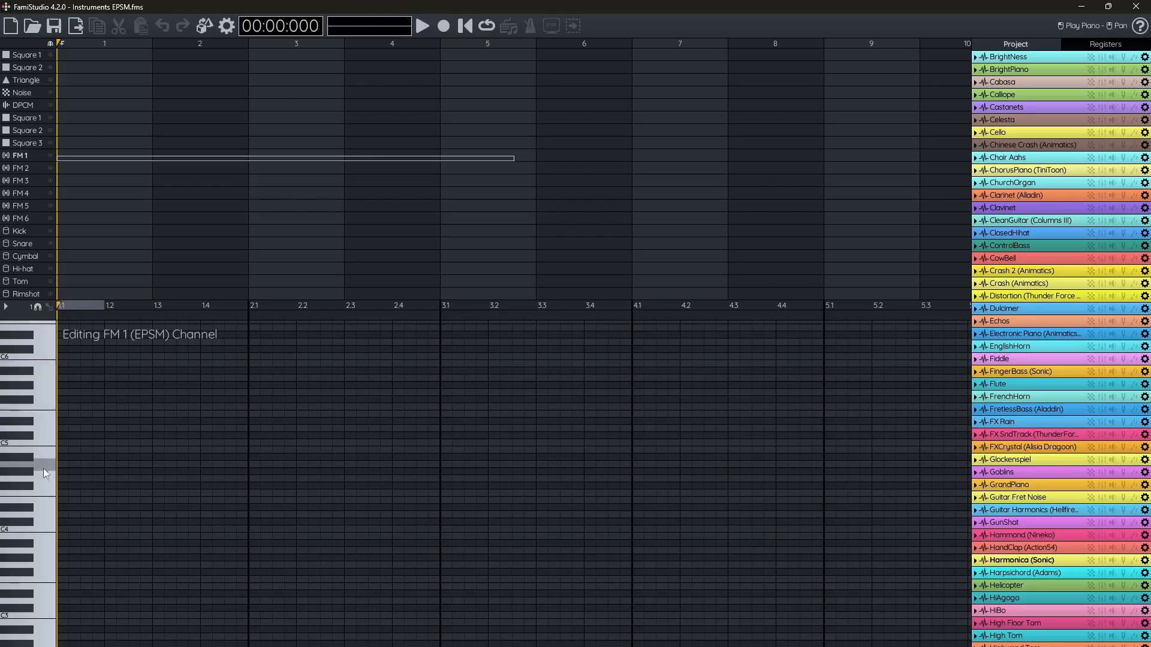
pyautogui.click(45, 541)
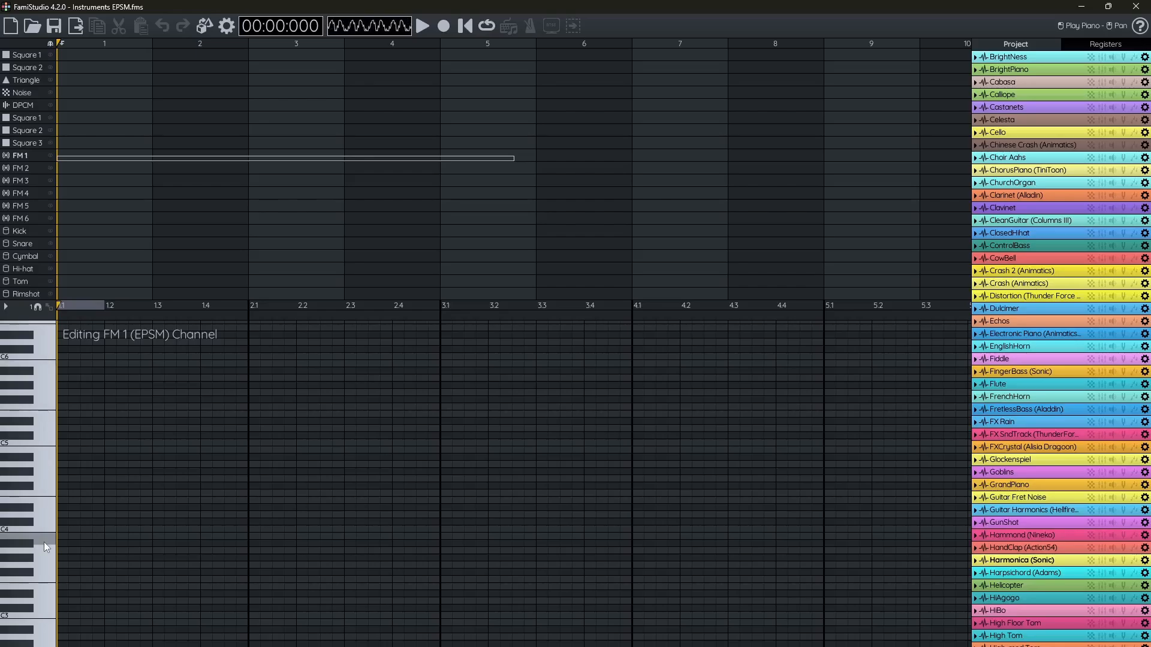
pyautogui.click(45, 572)
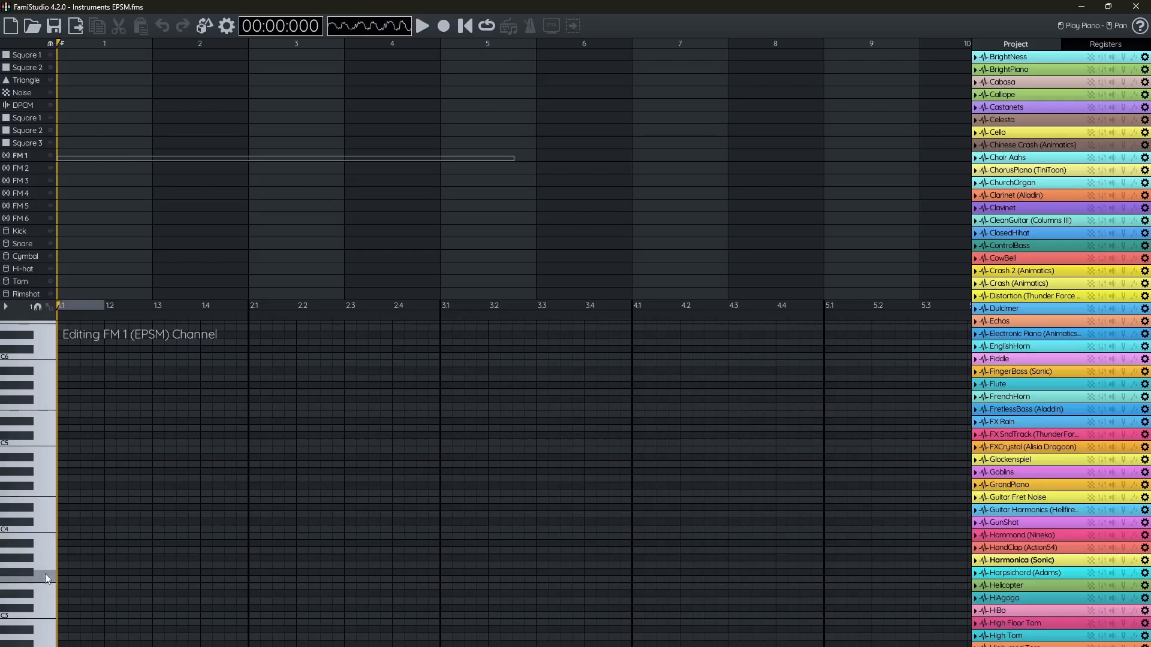
pyautogui.click(45, 562)
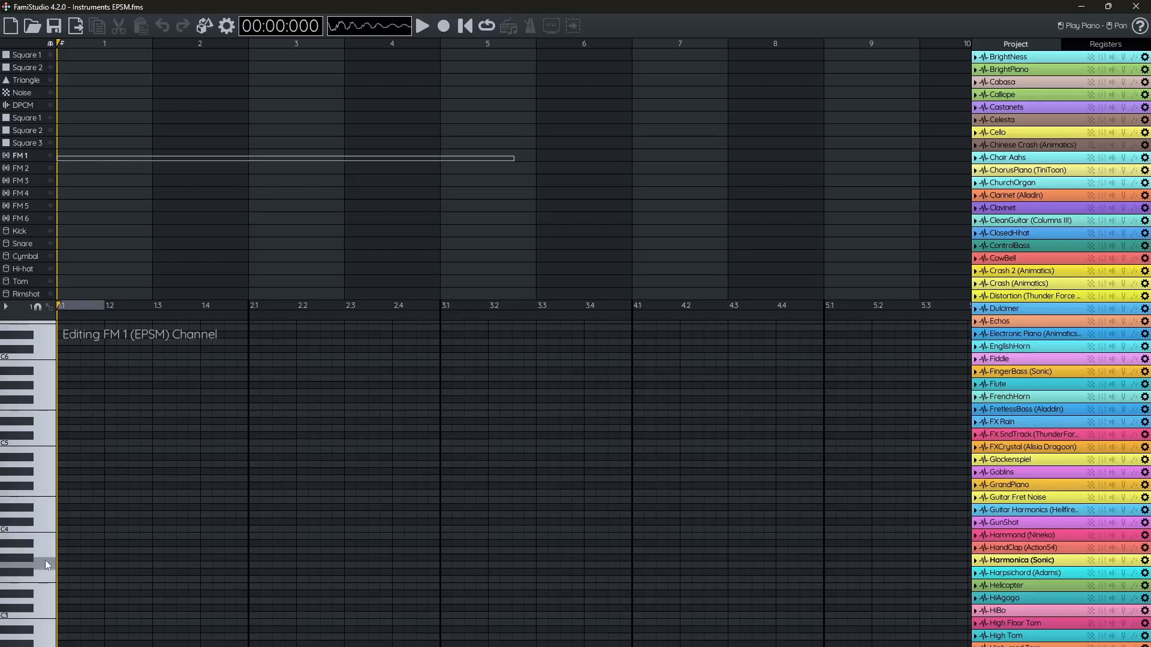
pyautogui.click(45, 534)
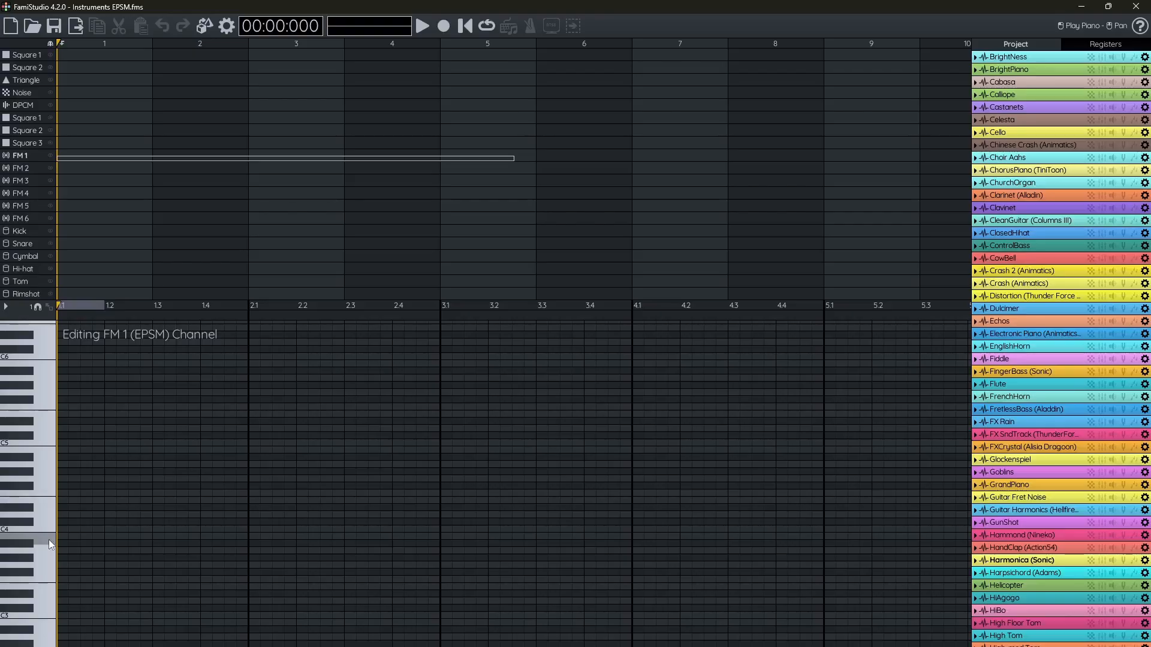
# Try two consecutive B3 Harmonica (Sonic) notes at the start of the FM 1 channel and delete both.
pyautogui.click(66, 537)
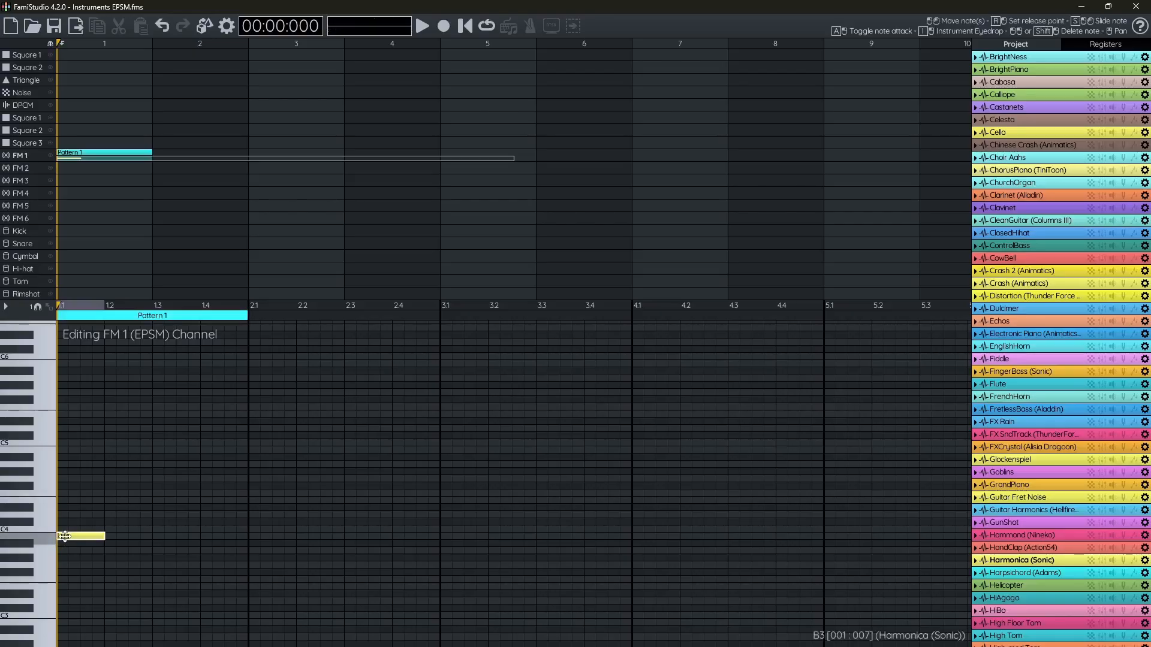
pyautogui.click(135, 538)
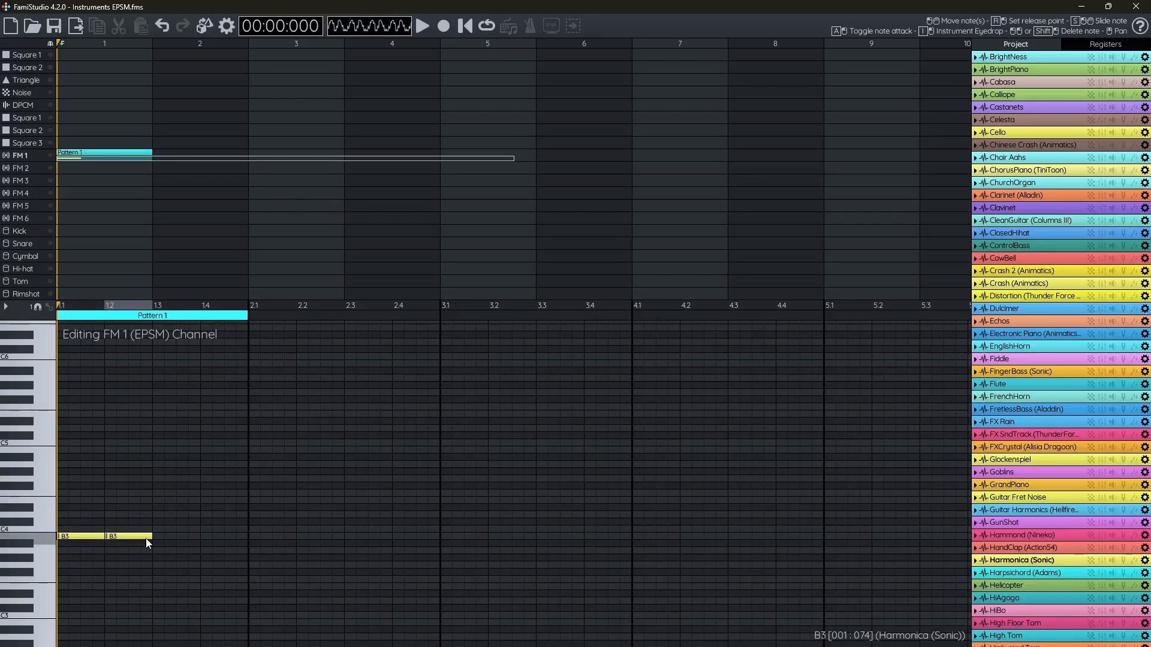
pyautogui.scroll(10, 1078, 214)
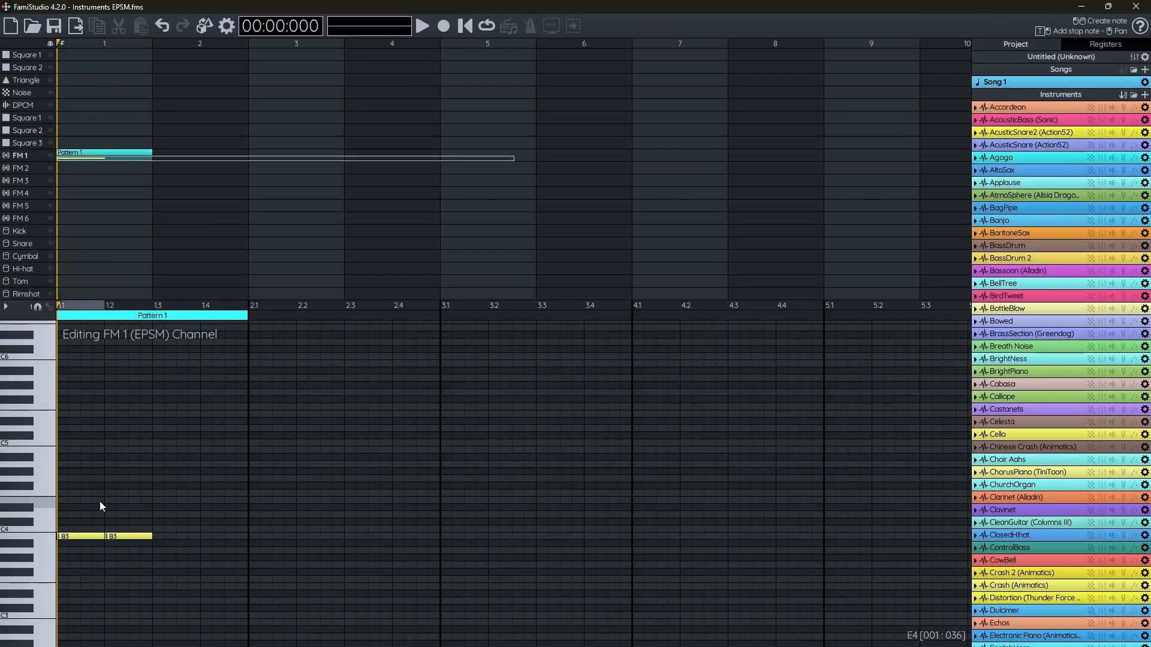
pyautogui.rightClick(129, 536)
pyautogui.rightClick(93, 536)
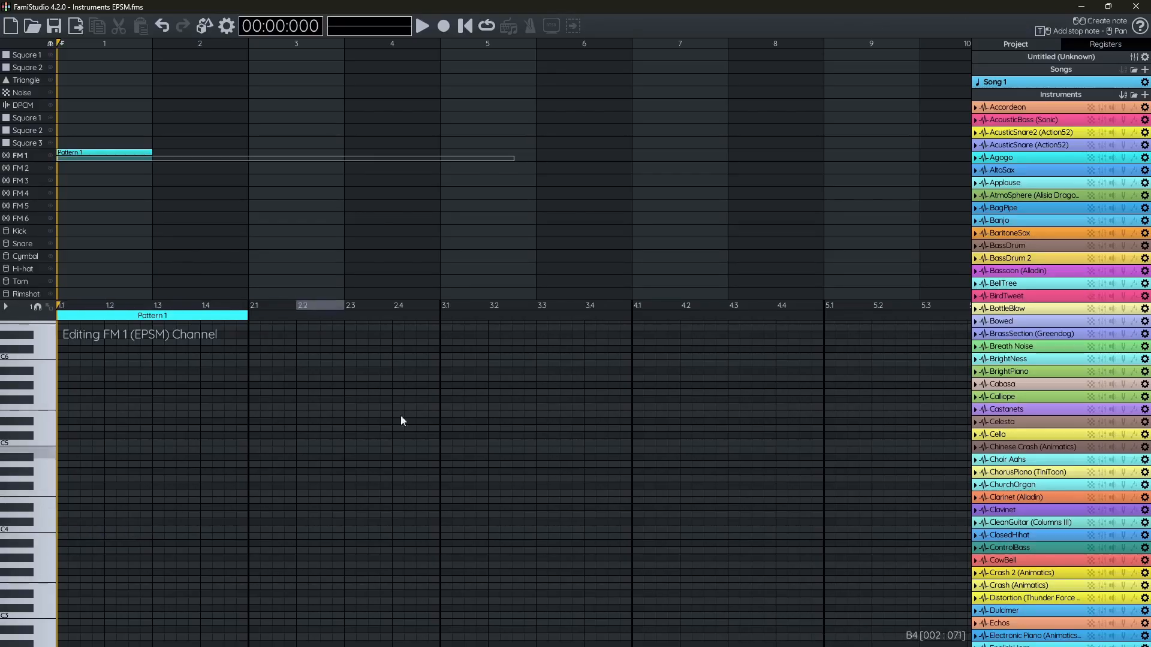
# Set Song 1 to a song length of 1, with 4 notes per pattern and 1 note per beat.
pyautogui.click(1144, 83)
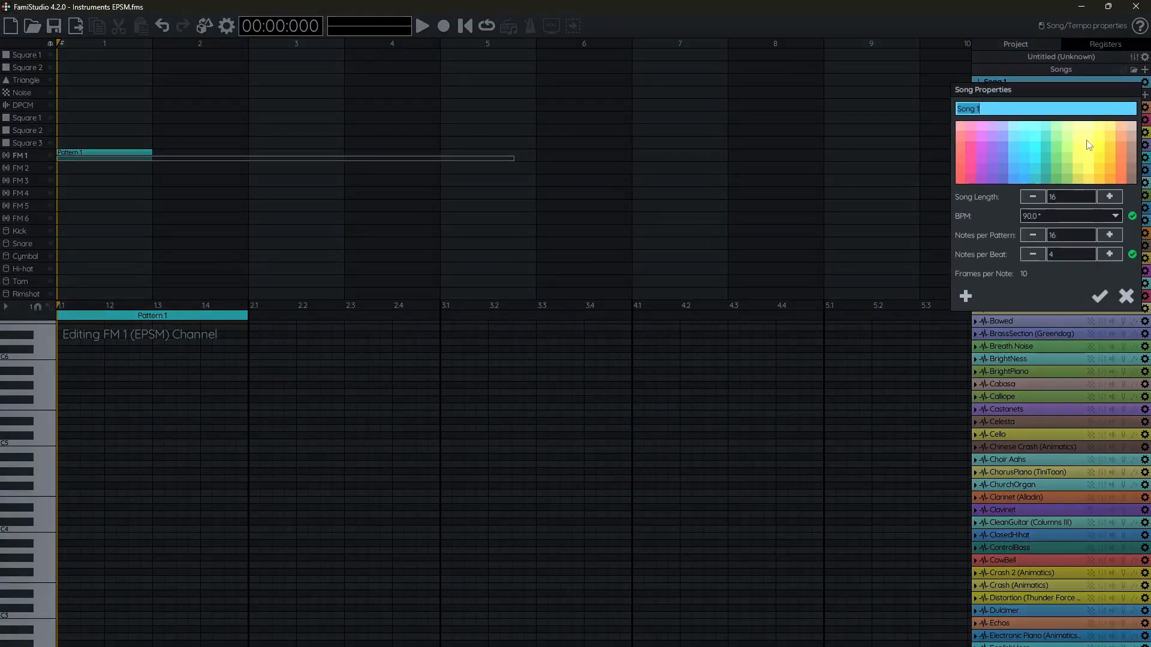
pyautogui.click(1073, 196)
pyautogui.write('1')
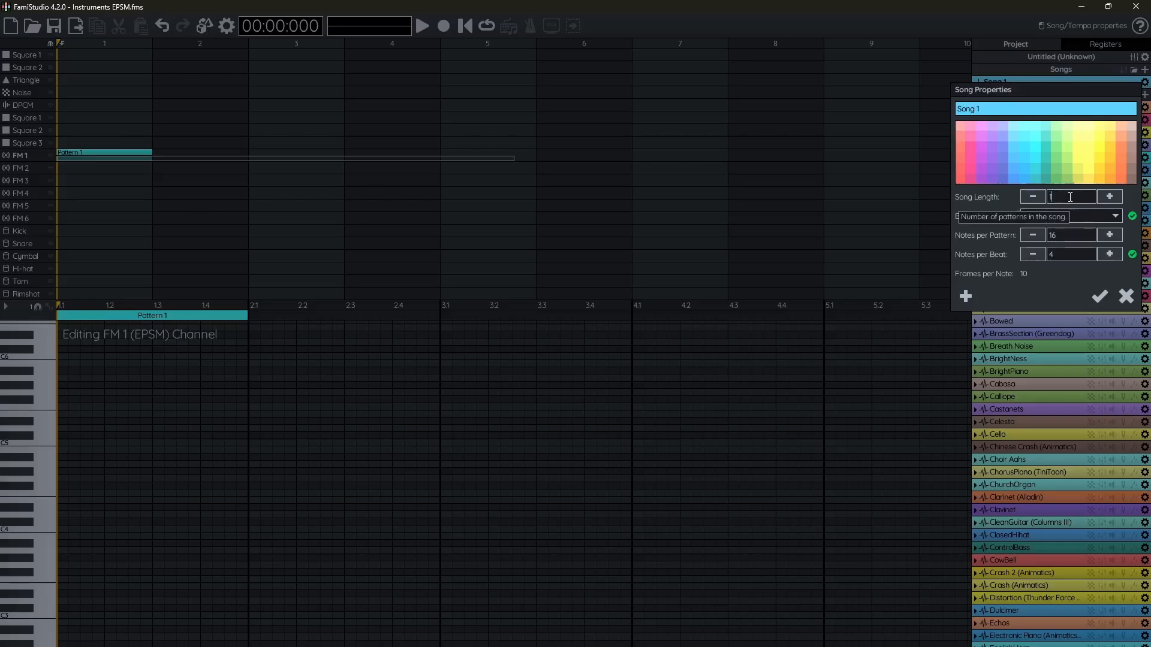
pyautogui.click(1075, 235)
pyautogui.write('4')
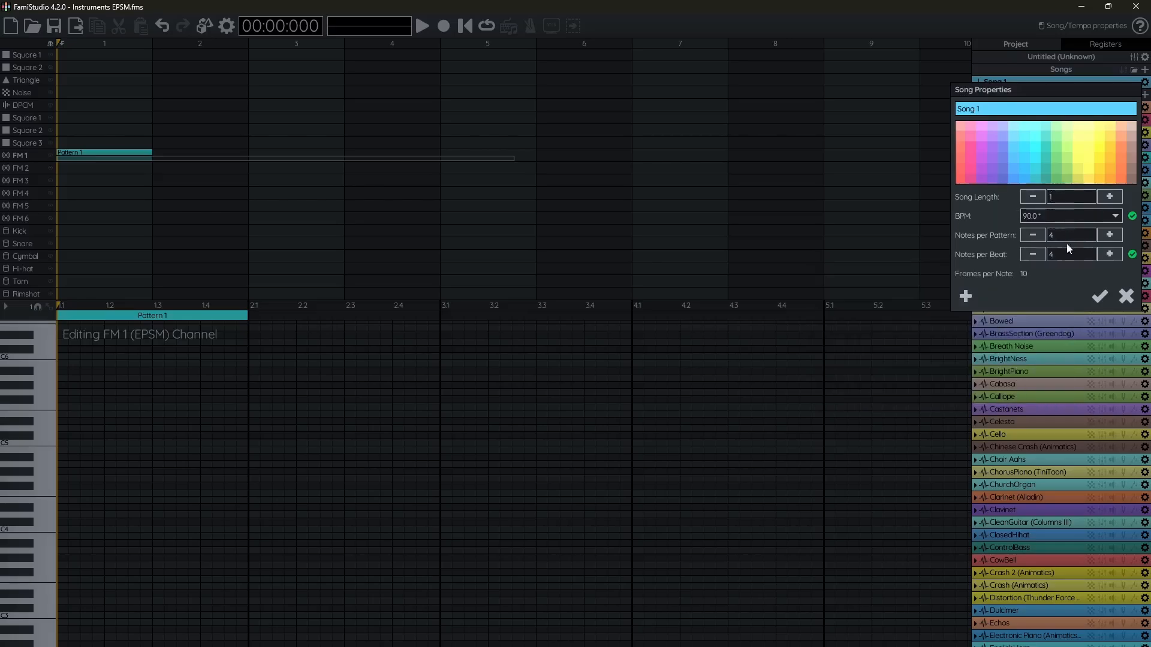
pyautogui.click(1067, 253)
pyautogui.write('1')
pyautogui.click(1099, 297)
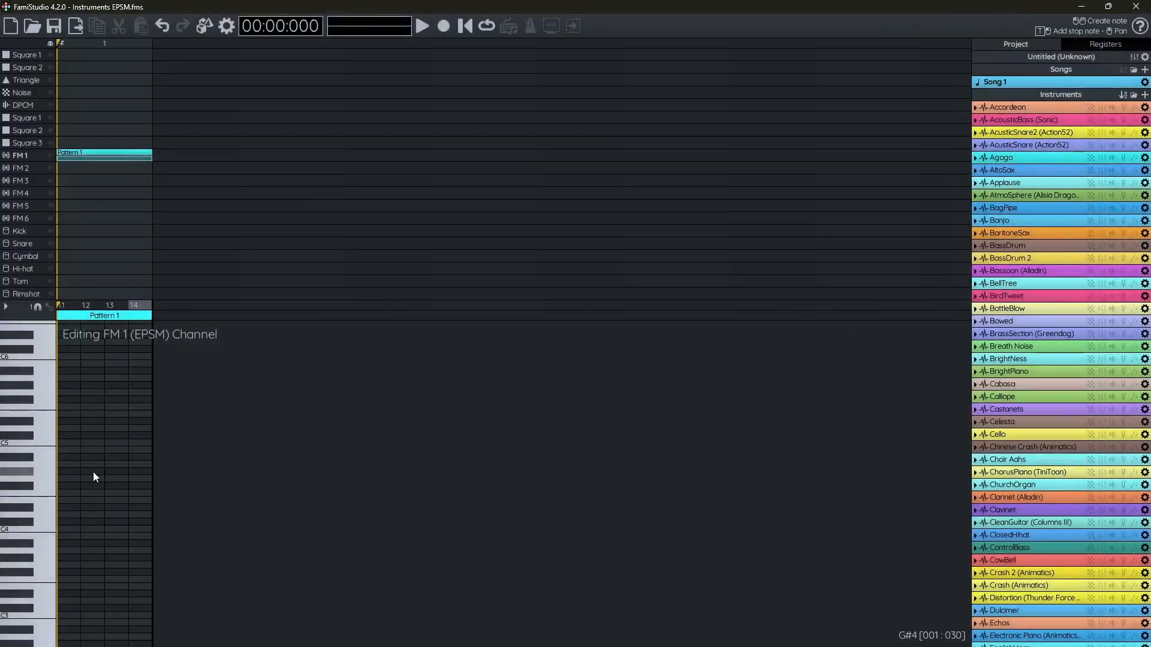
# Place a one-beat C4 note on beat 1 and a two-beat C4 note on beat 3 of Pattern 1.
pyautogui.scroll(2, 93, 472)
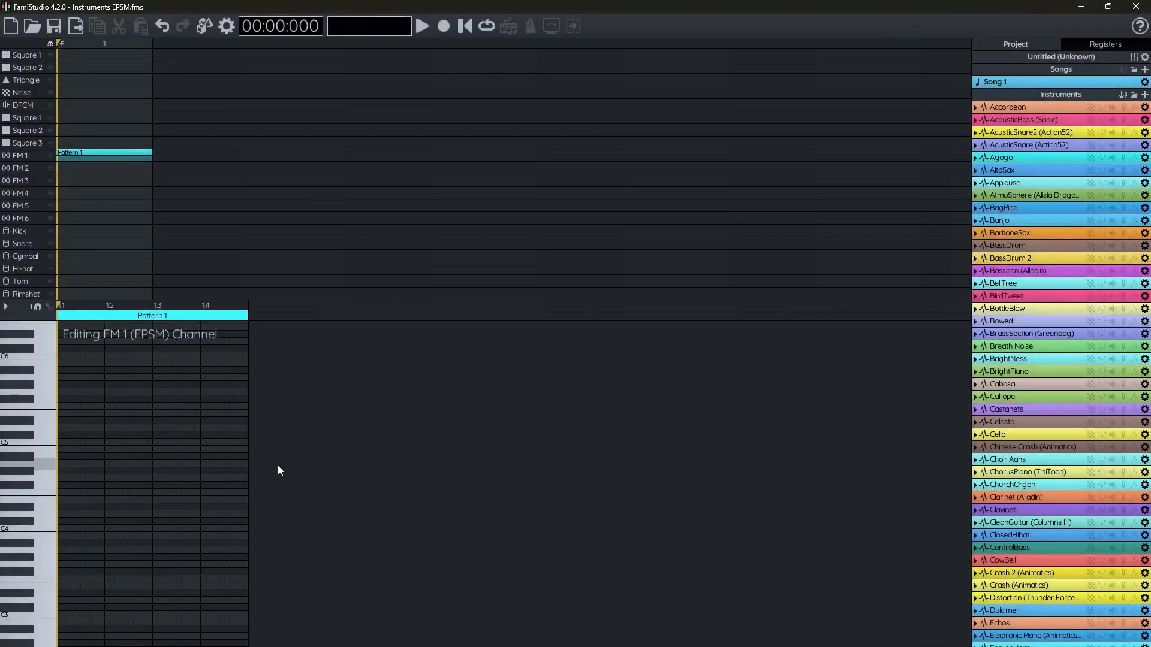
pyautogui.click(63, 529)
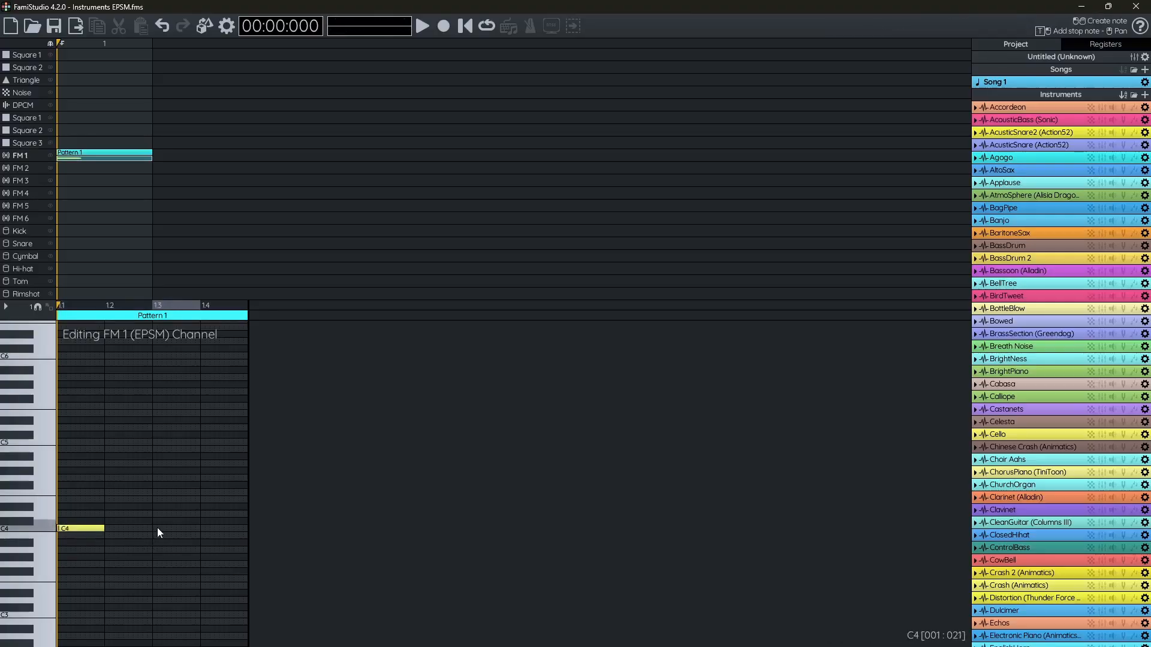
pyautogui.moveTo(157, 528); pyautogui.dragTo(212, 527)
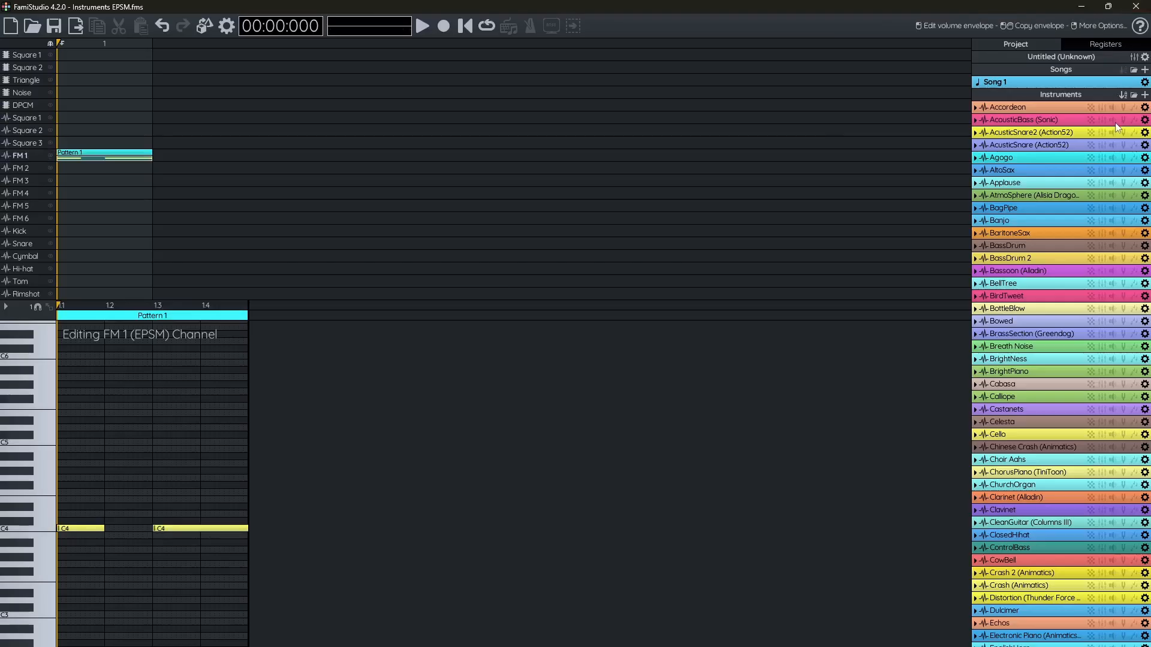
# Set Song 1 to 16 notes per pattern.
pyautogui.click(1144, 81)
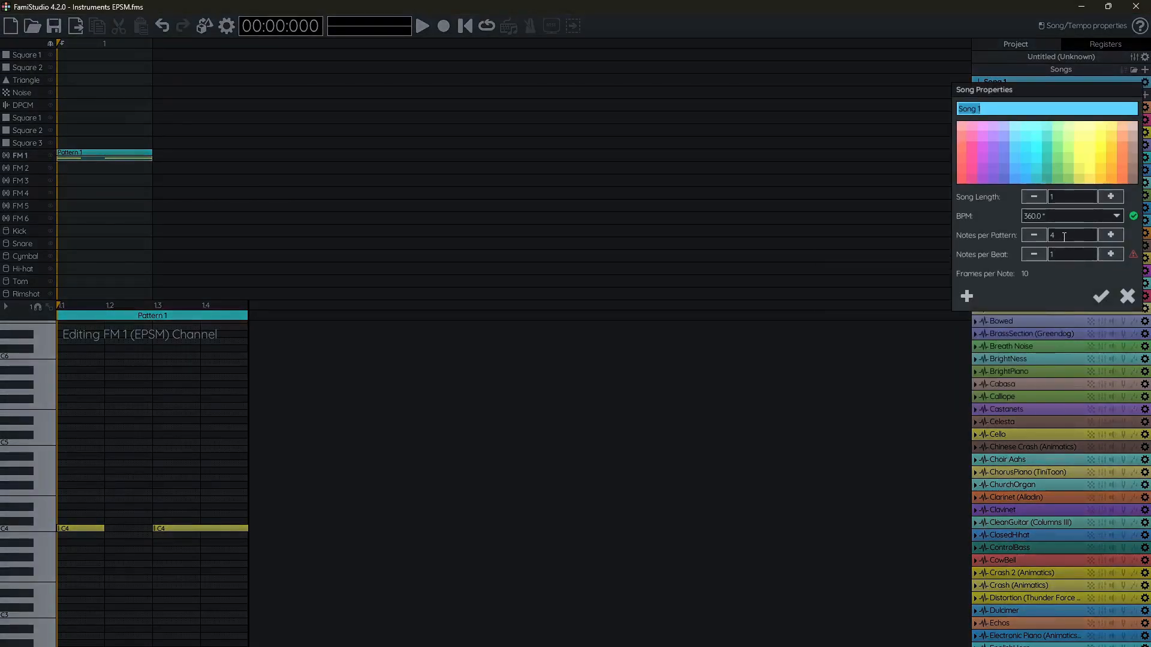
pyautogui.moveTo(1064, 237)
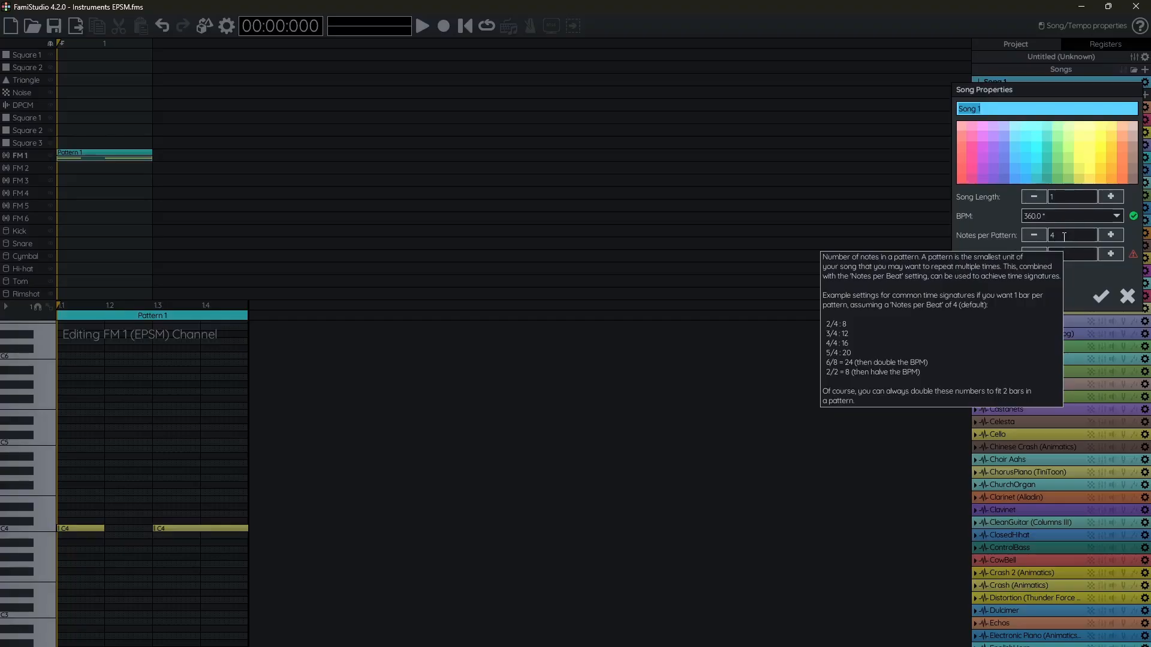
pyautogui.click(1064, 237)
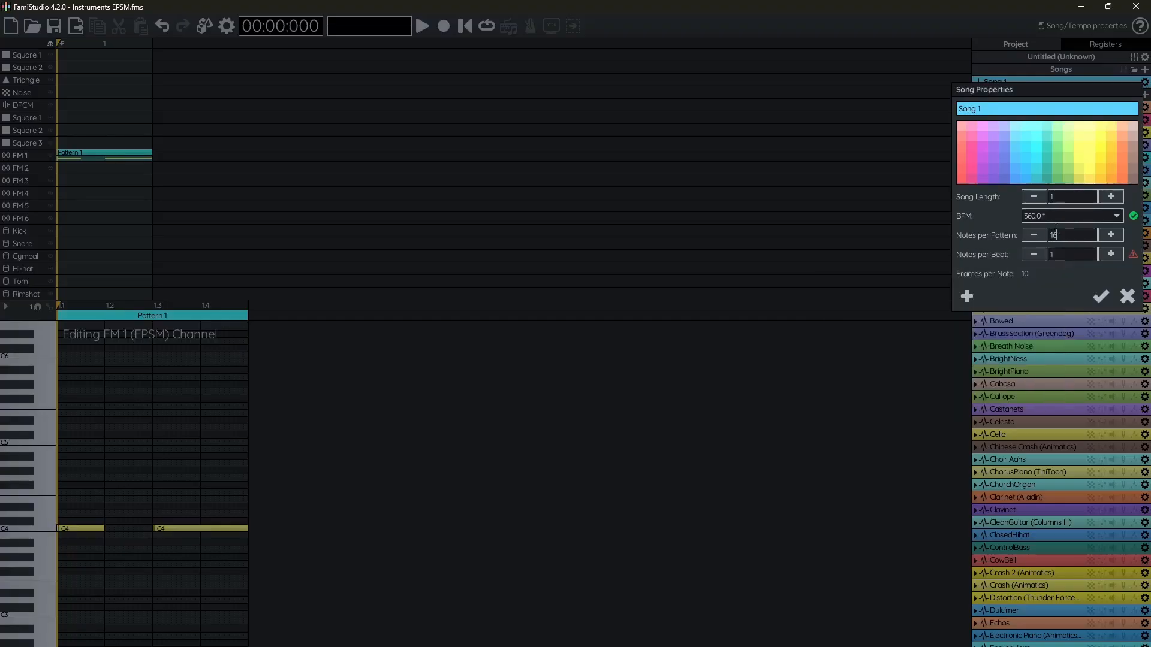
pyautogui.click(1100, 295)
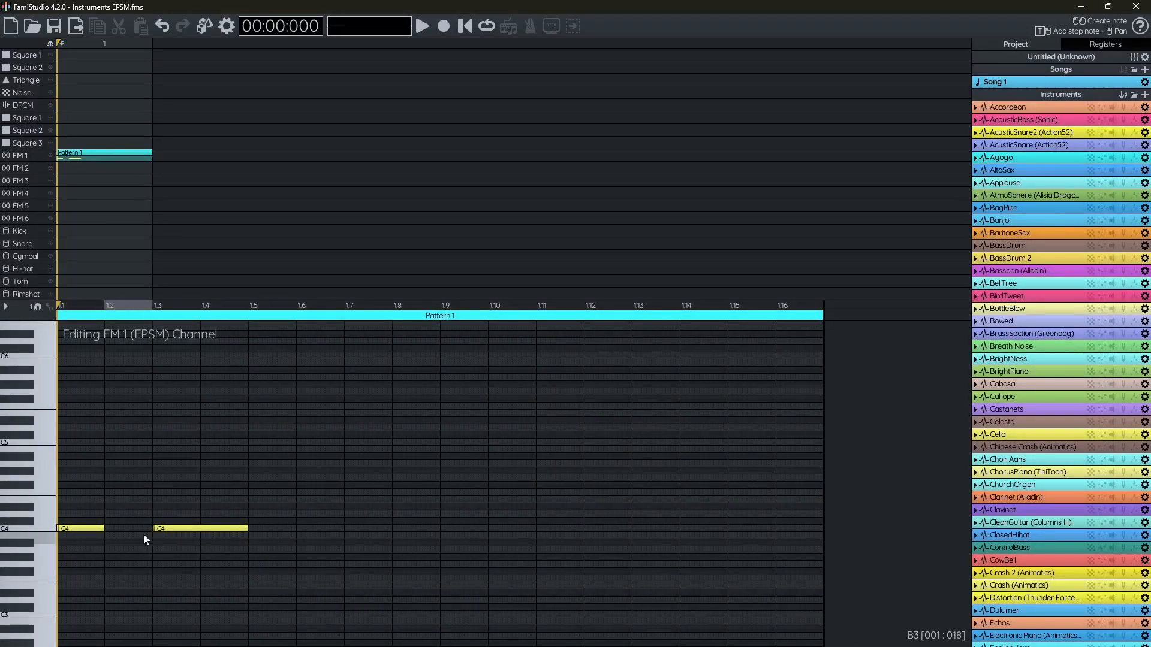
# Add a six-beat C4 note starting on beat 6 of Pattern 1 and play the pattern back.
pyautogui.click(321, 529)
pyautogui.moveTo(322, 529); pyautogui.dragTo(555, 535)
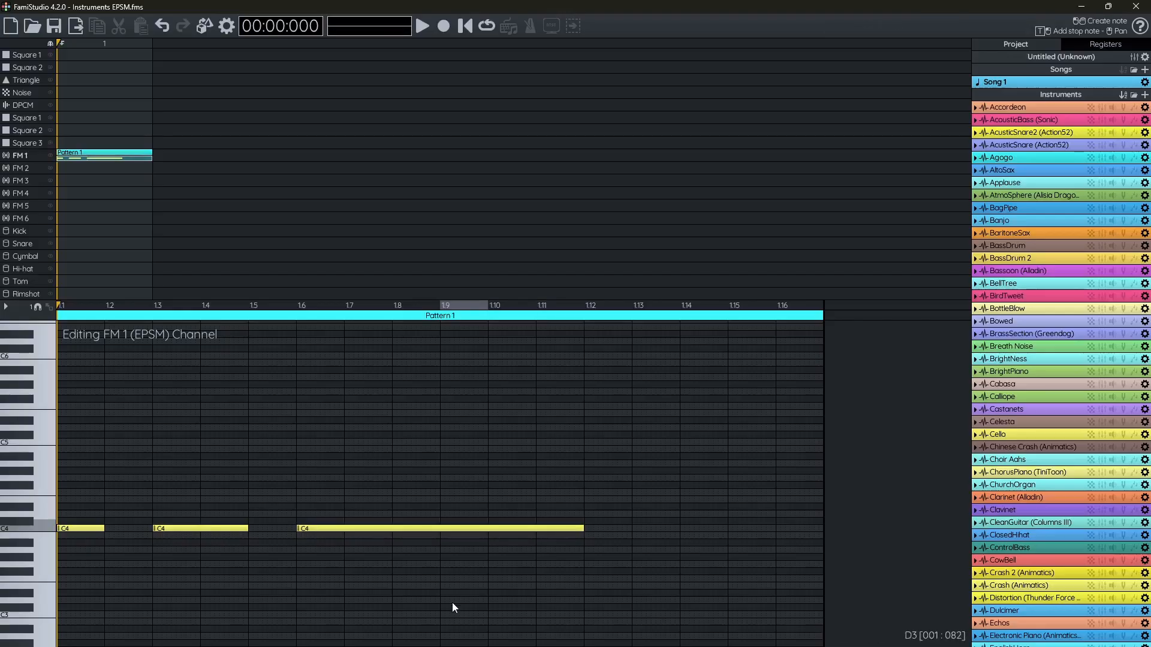
pyautogui.click(423, 28)
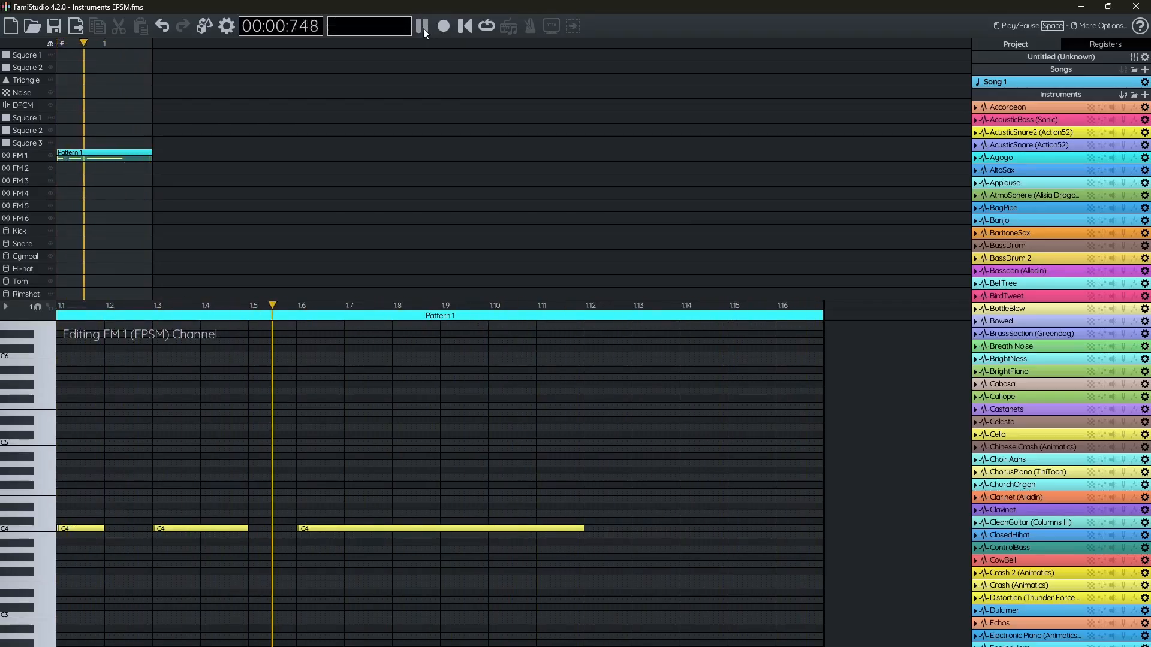
pyautogui.click(423, 27)
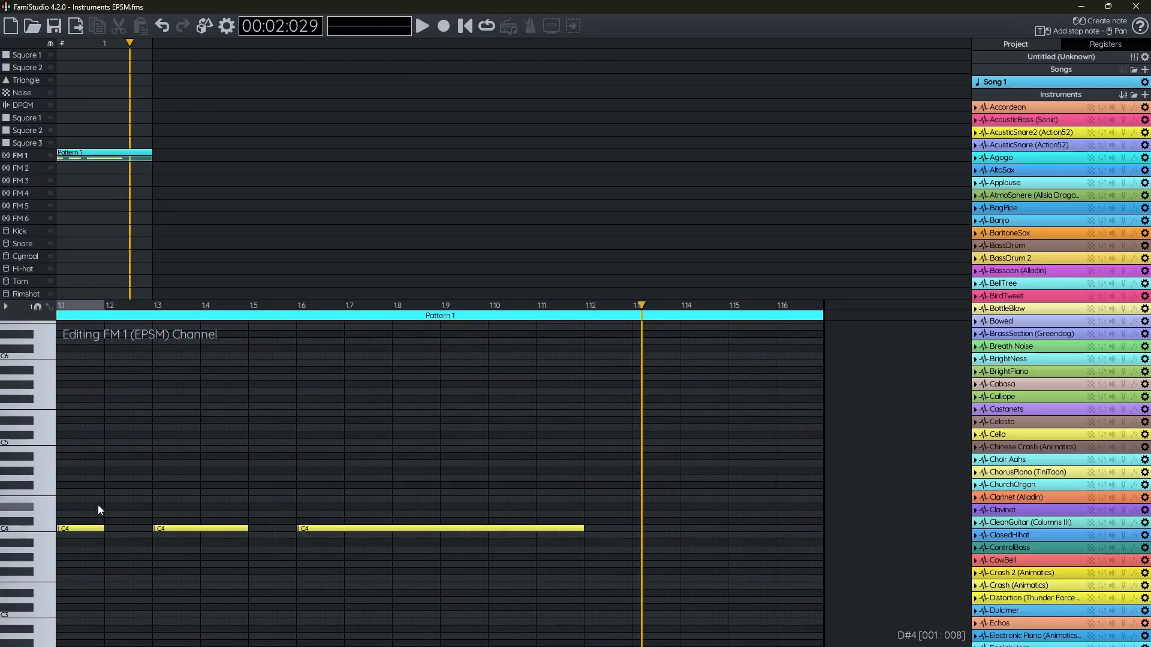
# Maximize the piano roll and audition Harmonica (Sonic) on the lower keys around the second and third octaves.
pyautogui.click(45, 549)
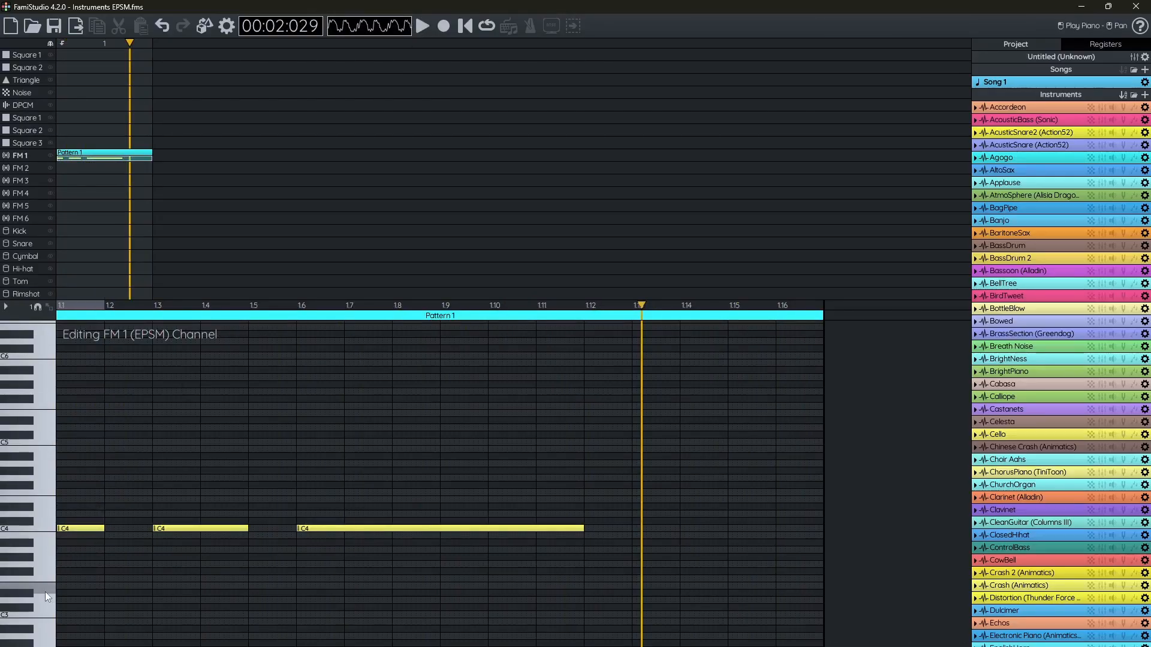
pyautogui.click(49, 306)
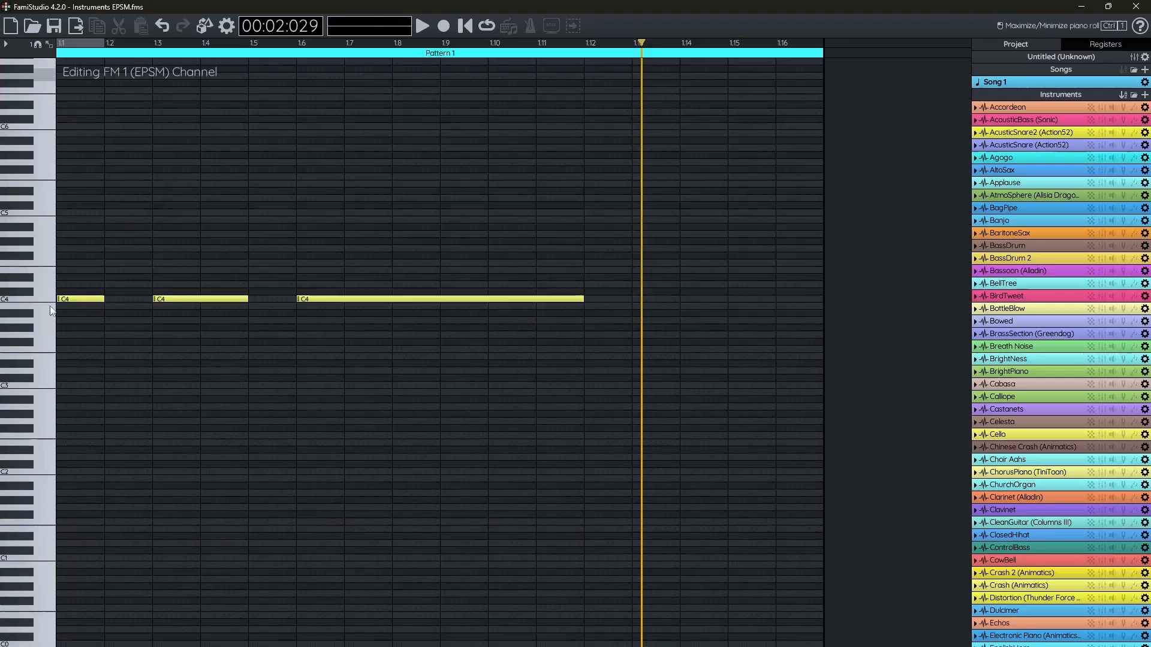
pyautogui.click(43, 370)
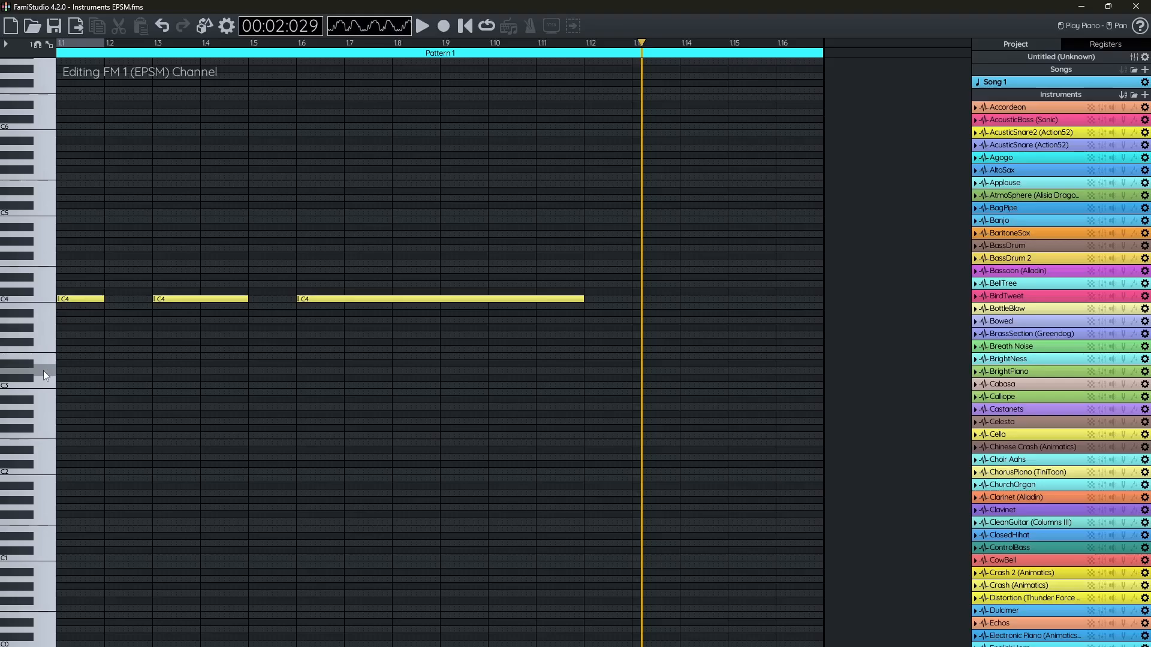
pyautogui.click(43, 438)
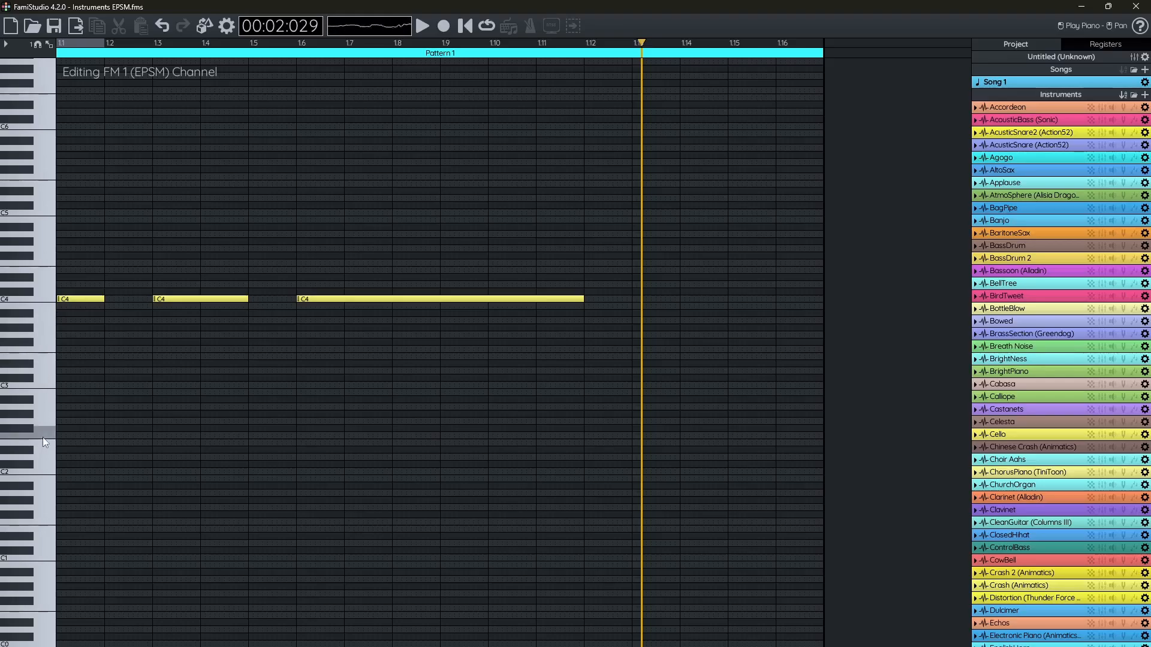
pyautogui.click(46, 343)
pyautogui.click(48, 370)
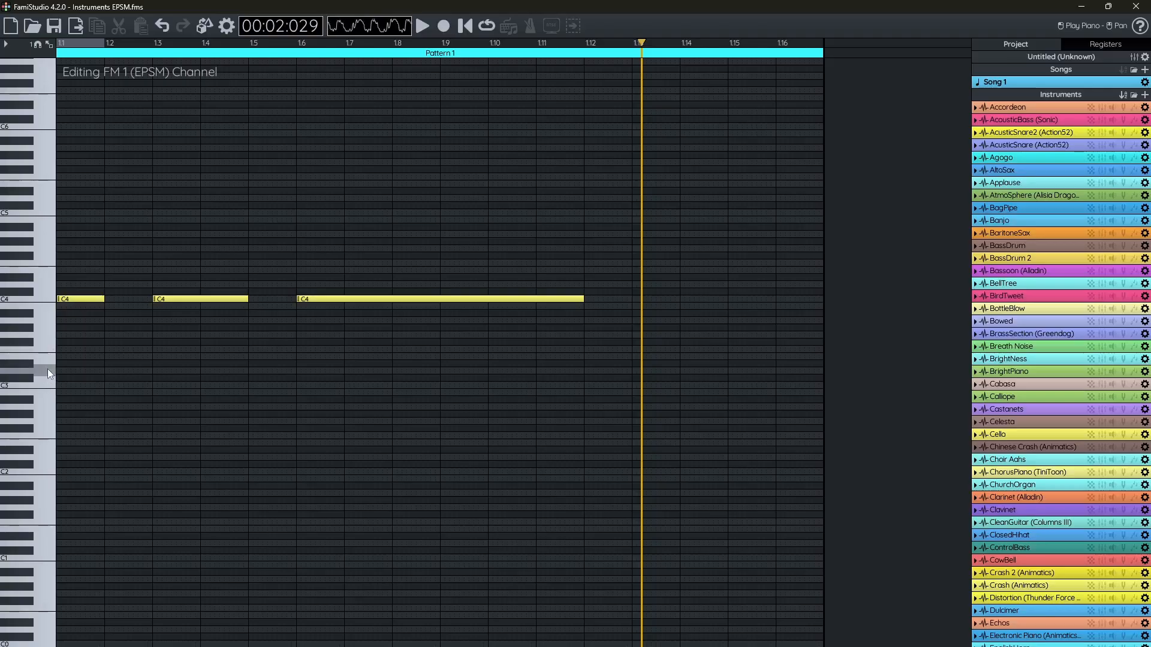
pyautogui.click(48, 384)
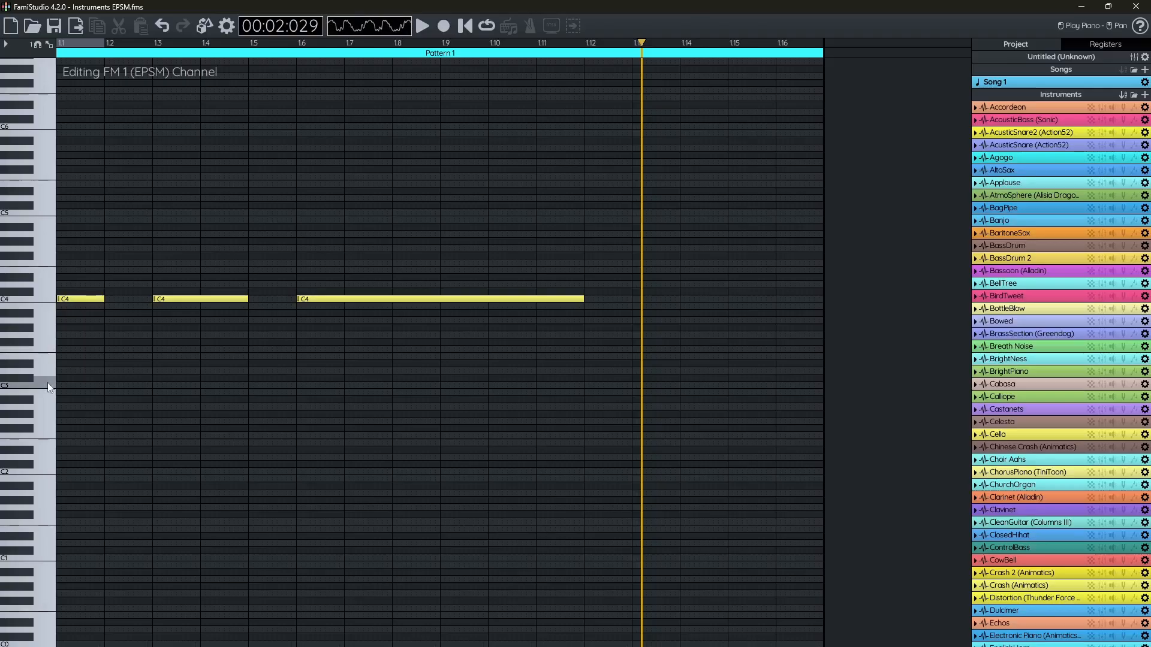
# Replace the C4 notes with C#3 notes: a short one on beat 1, two beats from beat 3, and eight beats from beat 6.
pyautogui.click(70, 380)
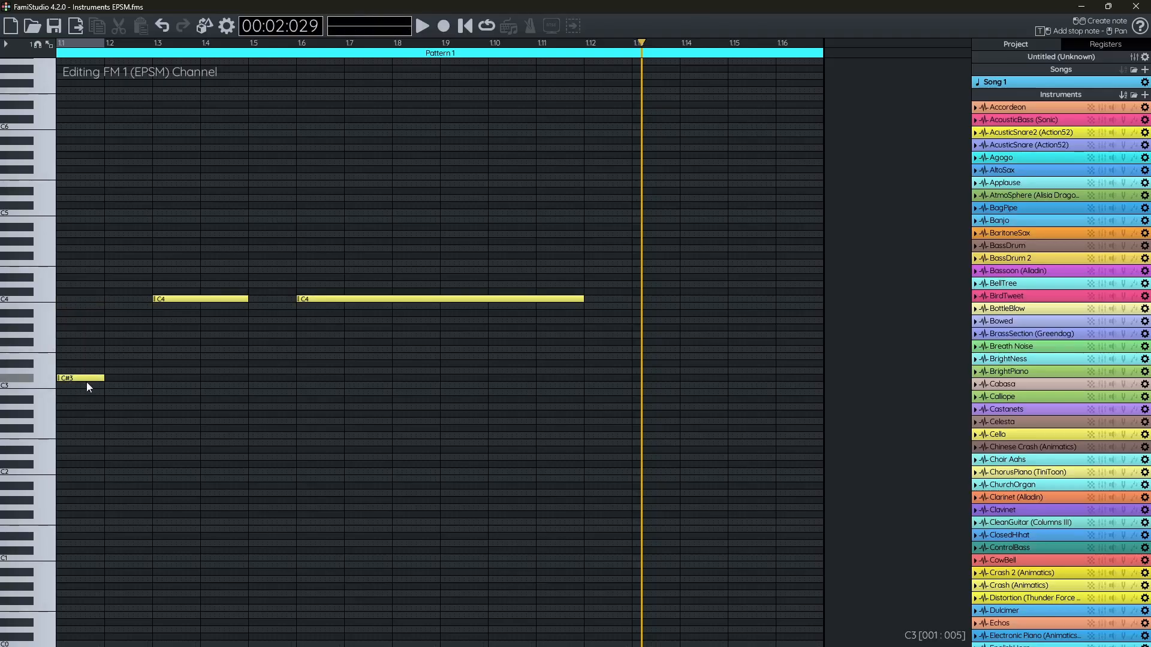
pyautogui.moveTo(99, 376); pyautogui.dragTo(230, 382)
pyautogui.moveTo(306, 378); pyautogui.dragTo(679, 384)
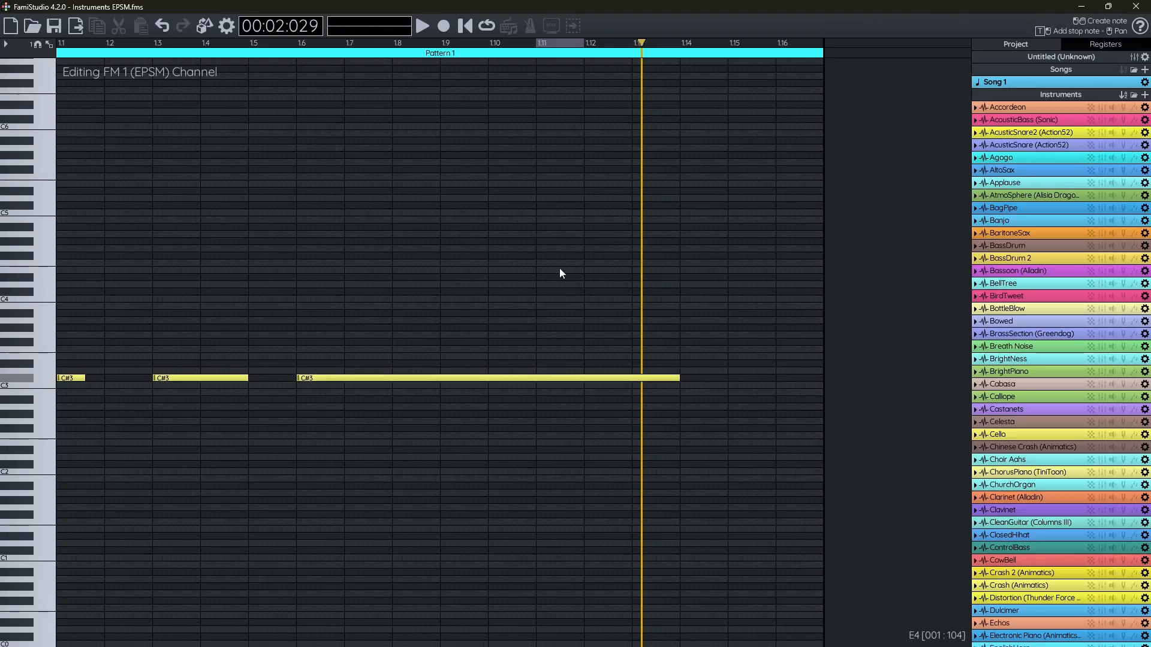
# Rewind and play the C#3 pattern, pause it, and restore the piano roll to its normal size.
pyautogui.click(459, 31)
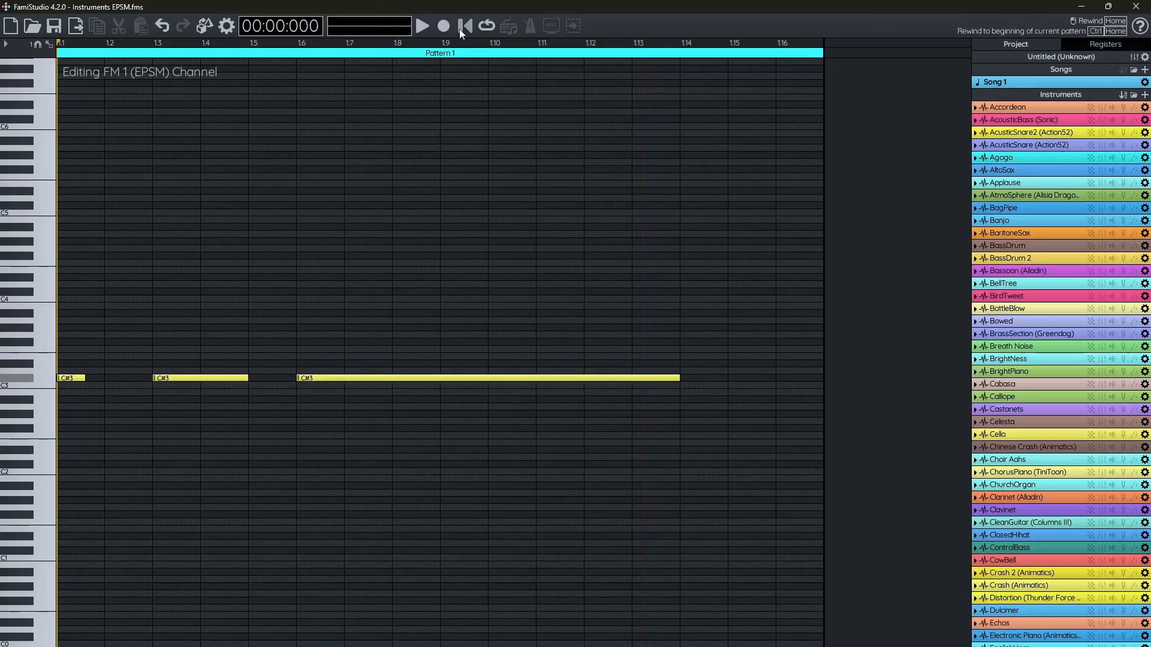
pyautogui.click(423, 24)
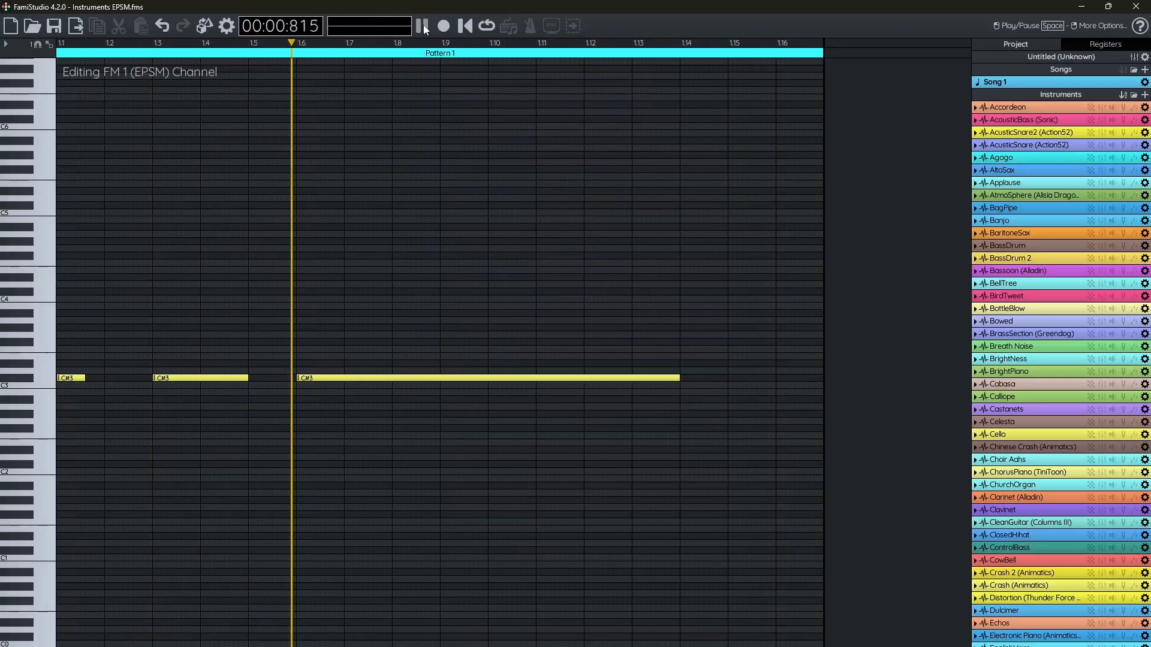
pyautogui.click(423, 26)
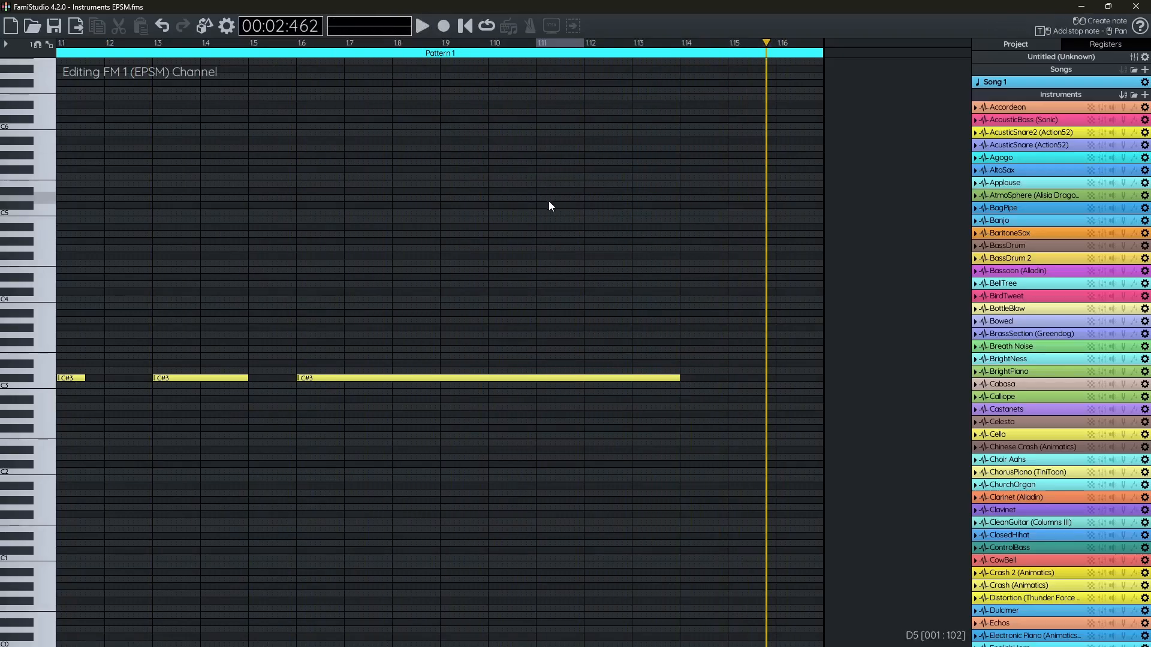
pyautogui.click(48, 45)
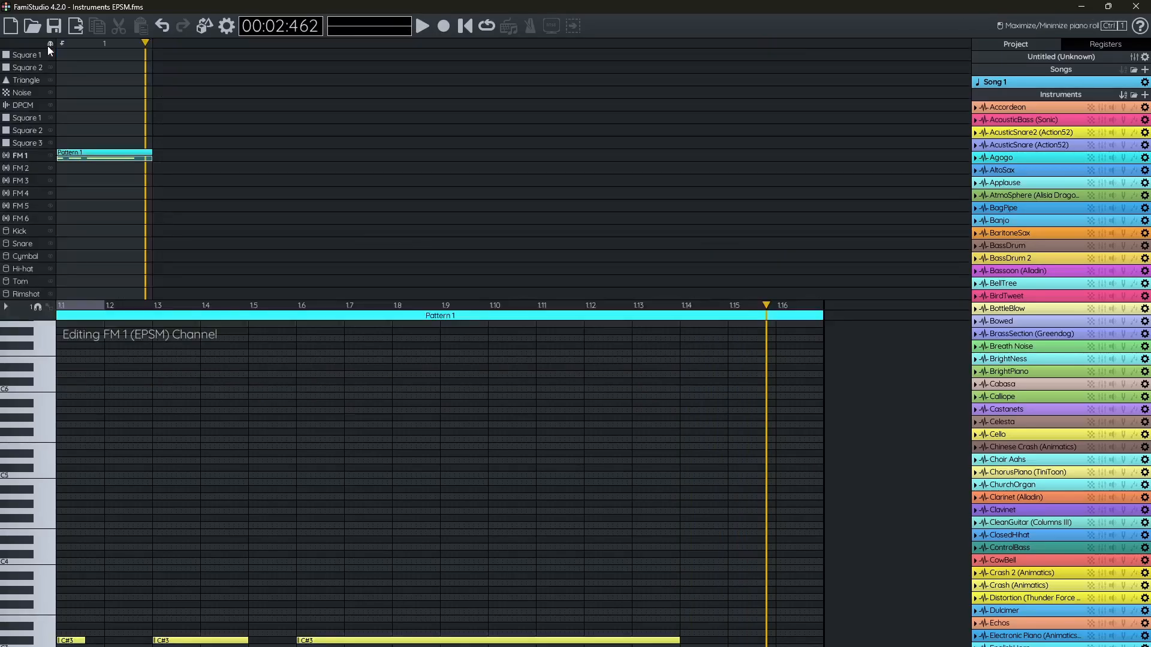
# Look over the audio export options for Song 1 with the format set to MP3, and leave them without exporting.
pyautogui.scroll(-1, 207, 463)
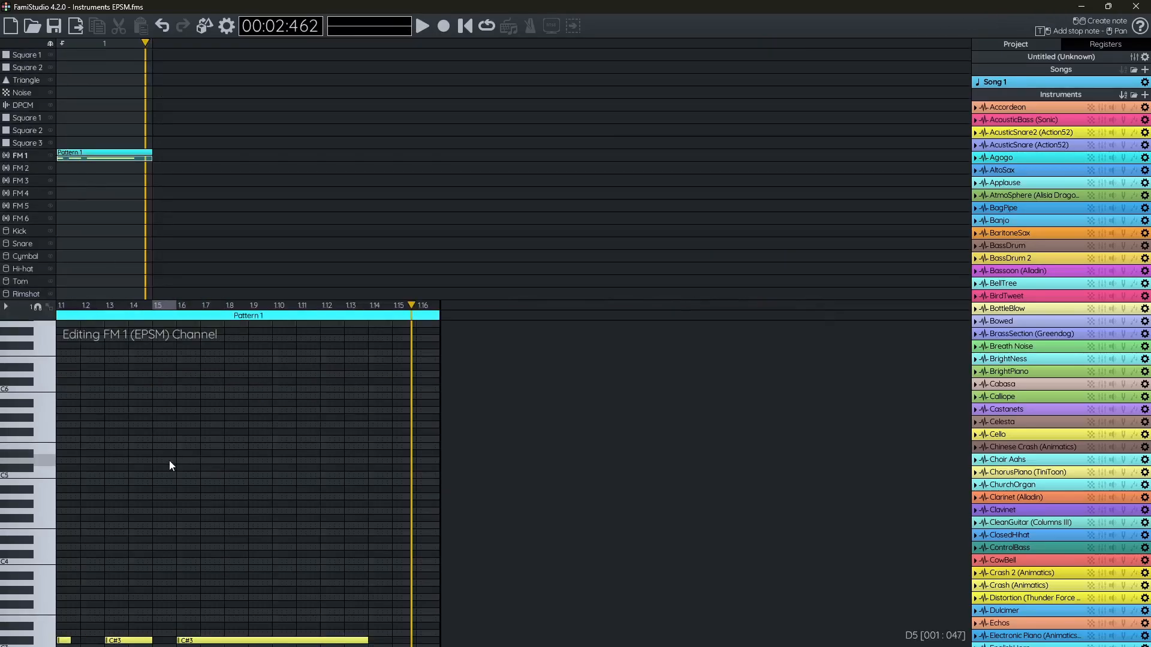
pyautogui.moveTo(169, 461); pyautogui.dragTo(176, 361)
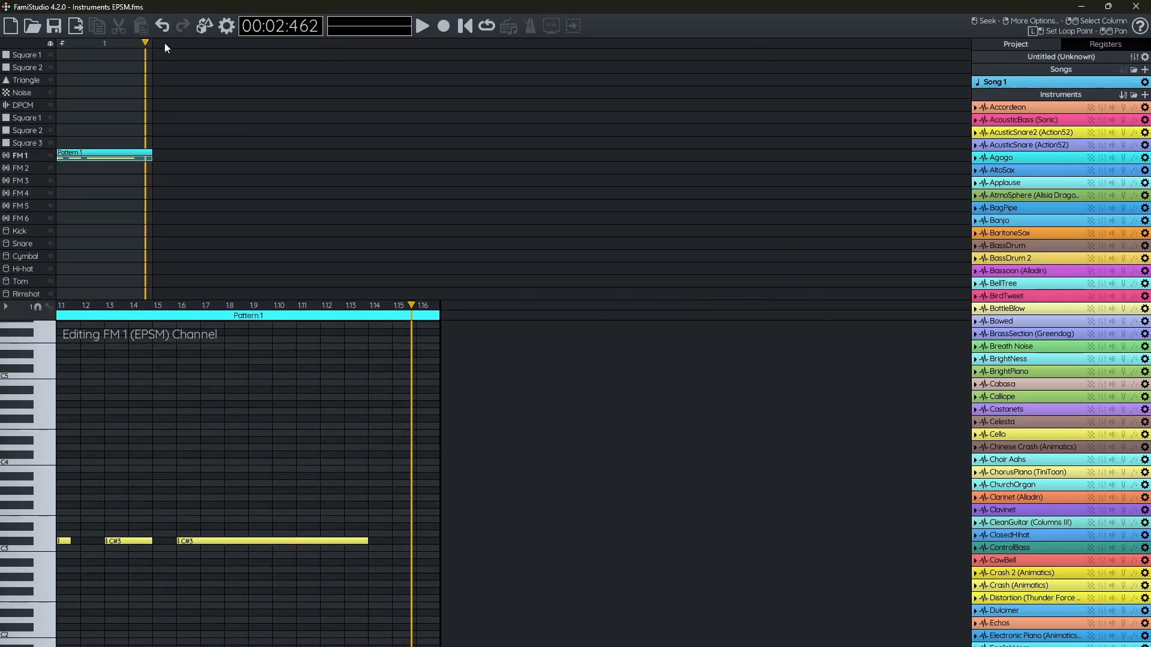
pyautogui.click(77, 28)
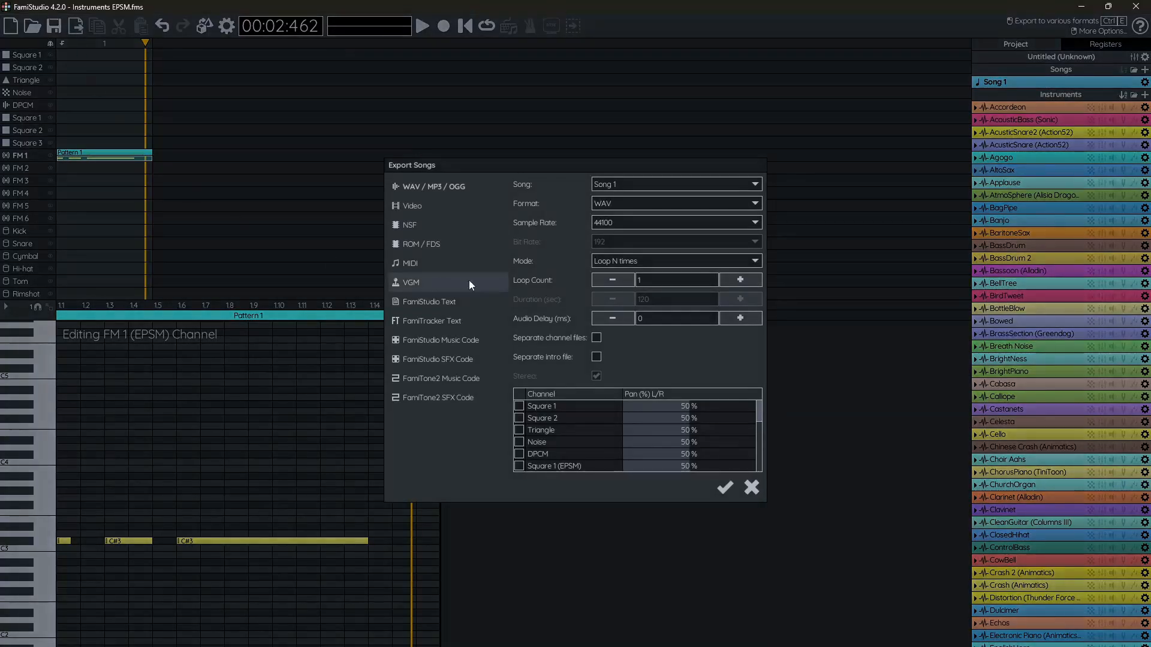
pyautogui.click(631, 206)
pyautogui.click(609, 233)
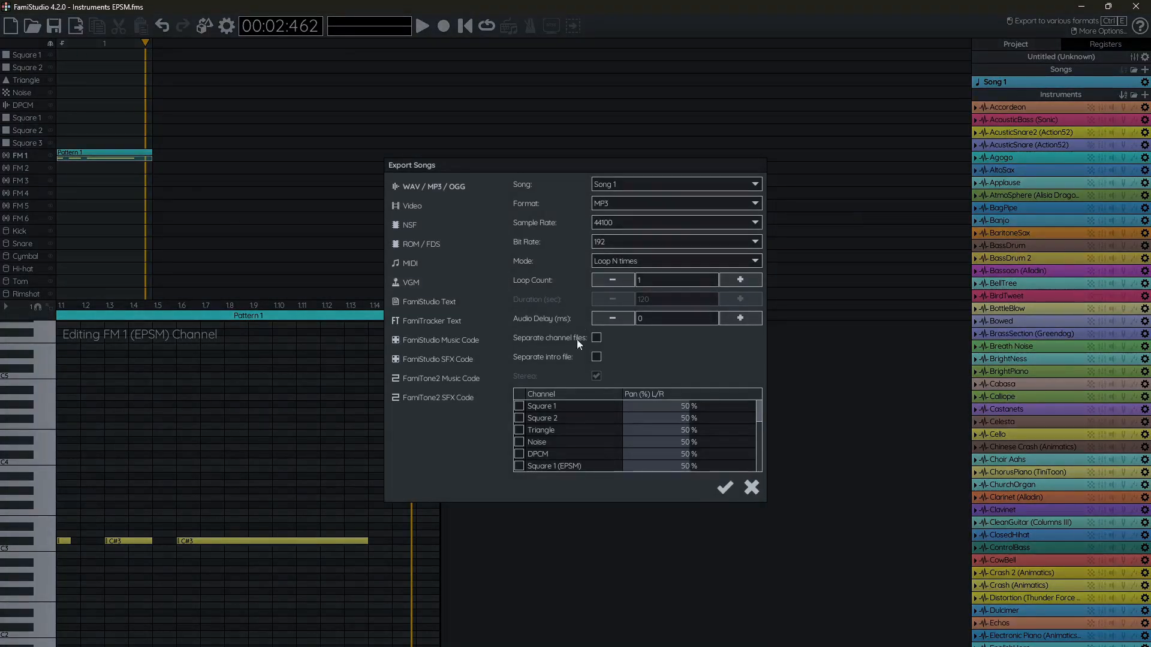
pyautogui.click(750, 488)
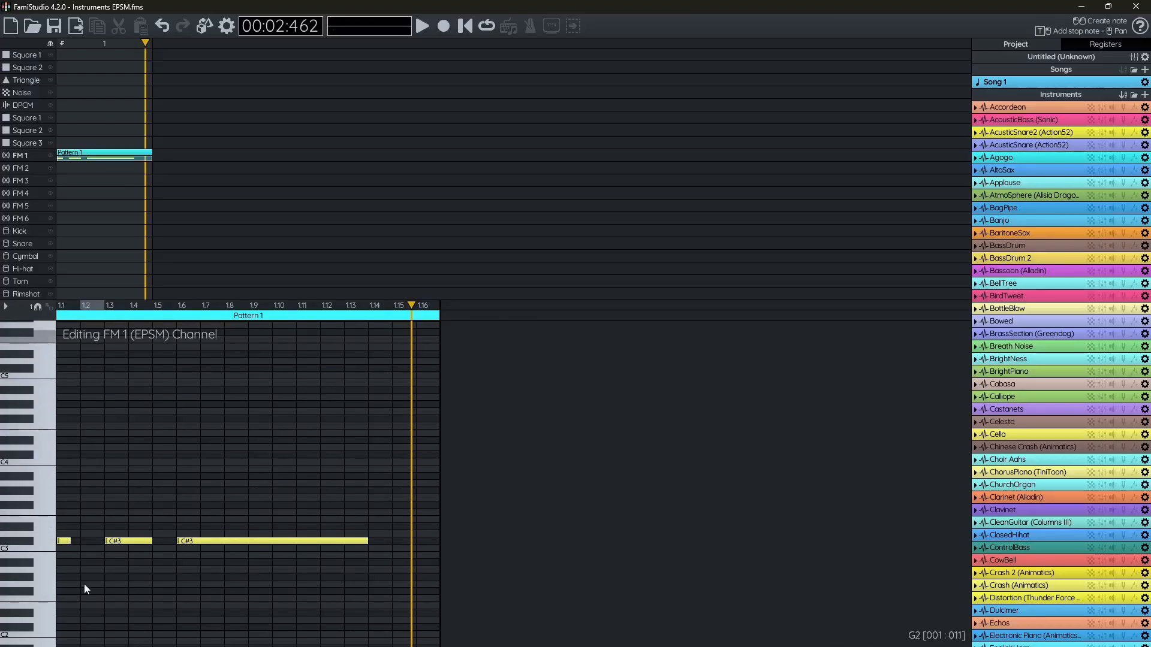
# Replace Pattern 1's C#3 notes with F5 notes: one beat on beat 1, two beats from beats 3 and 5, three from beat 7.
pyautogui.click(64, 340)
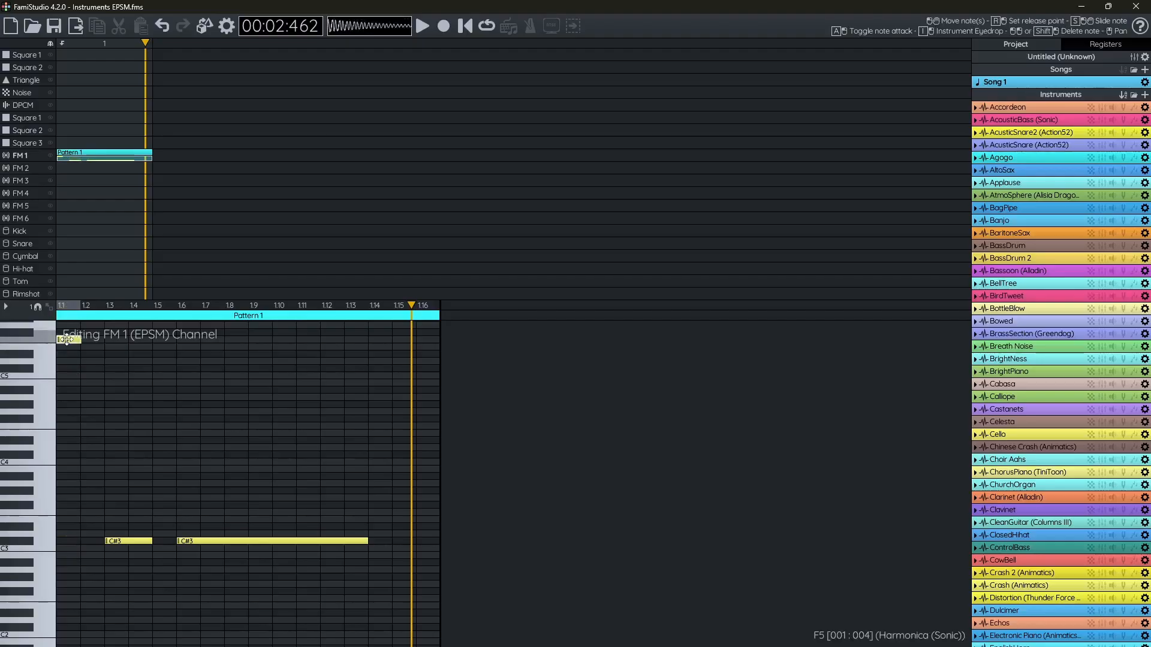
pyautogui.click(116, 340)
pyautogui.moveTo(114, 340); pyautogui.dragTo(271, 340)
pyautogui.click(163, 340)
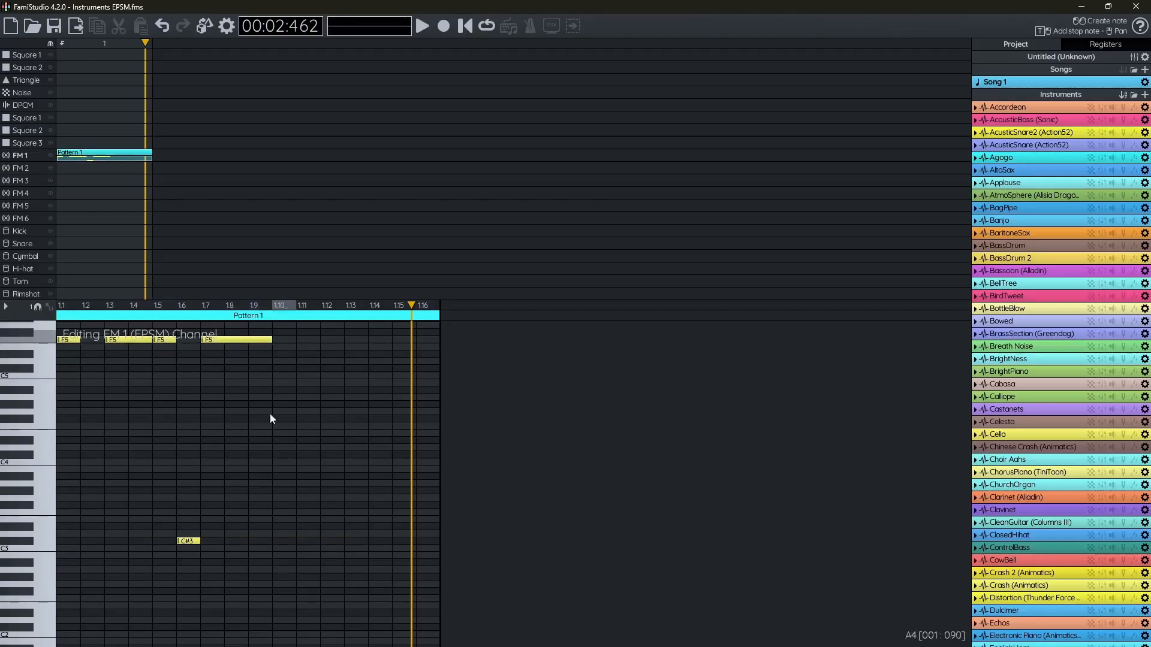
pyautogui.rightClick(185, 543)
# Rewind the song, play the F5 pattern from the start, and pause it.
pyautogui.click(461, 25)
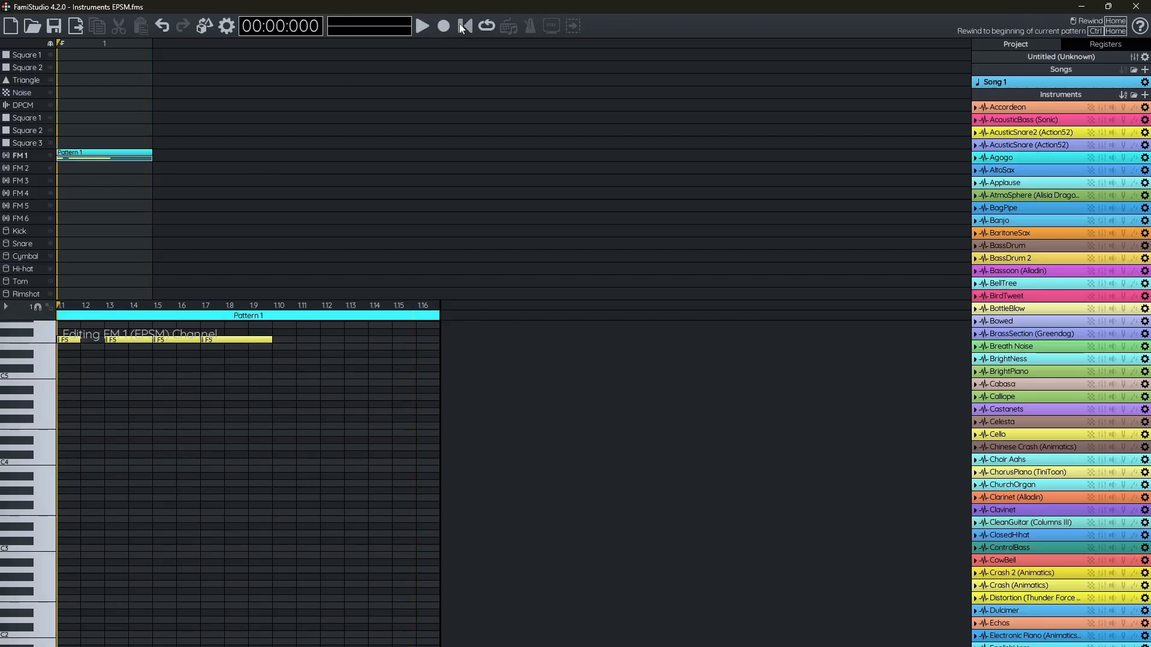
pyautogui.click(421, 27)
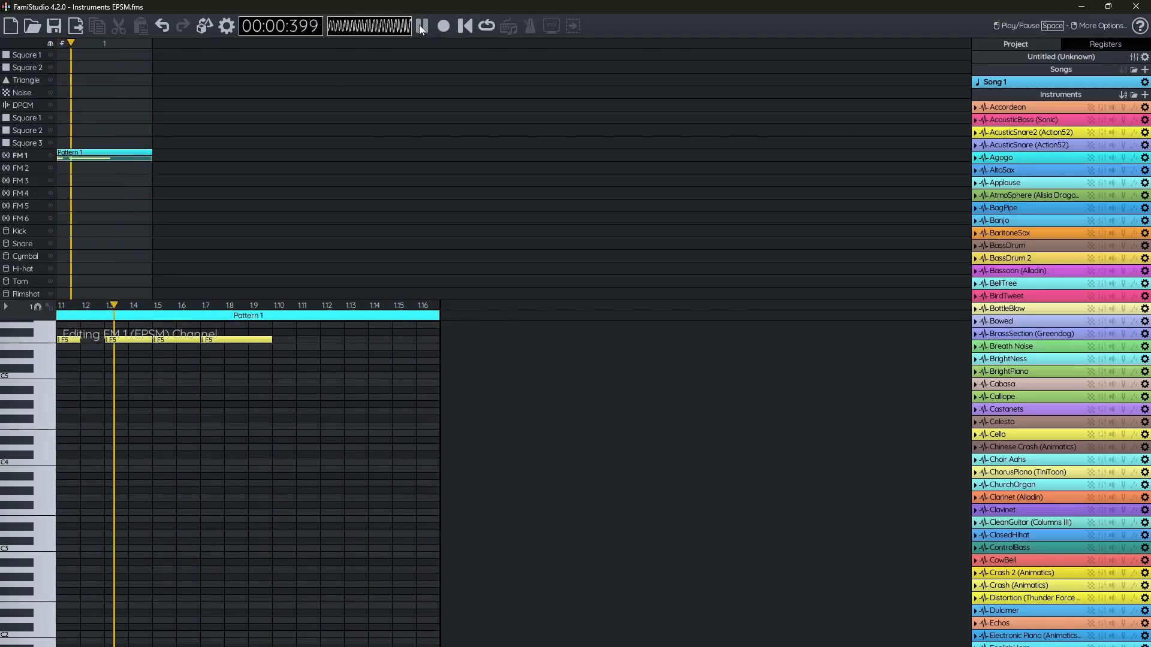
pyautogui.click(419, 24)
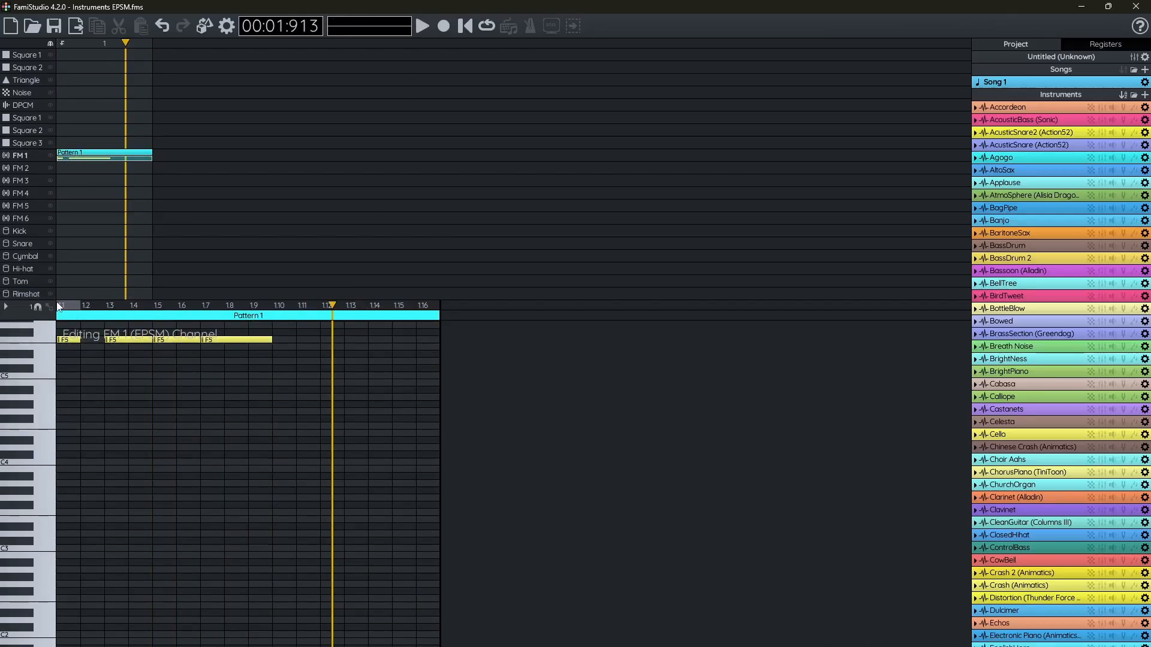
# Delete all four F5 notes from Pattern 1 on the FM 1 channel.
pyautogui.rightClick(222, 343)
pyautogui.rightClick(178, 340)
pyautogui.rightClick(128, 340)
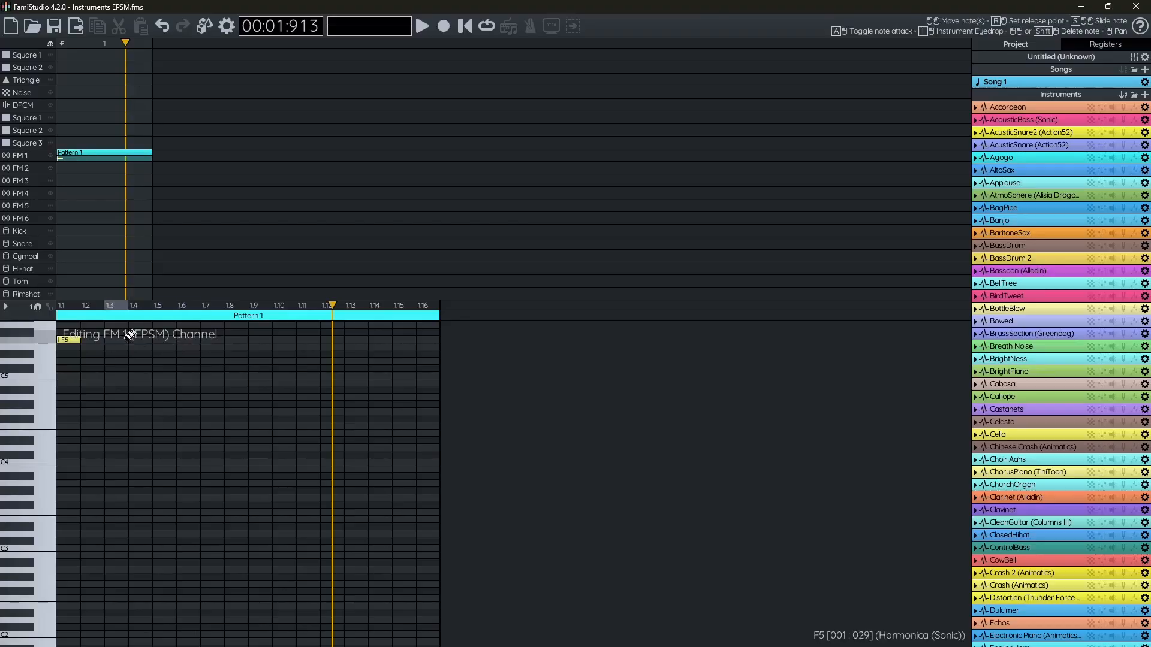
pyautogui.rightClick(69, 341)
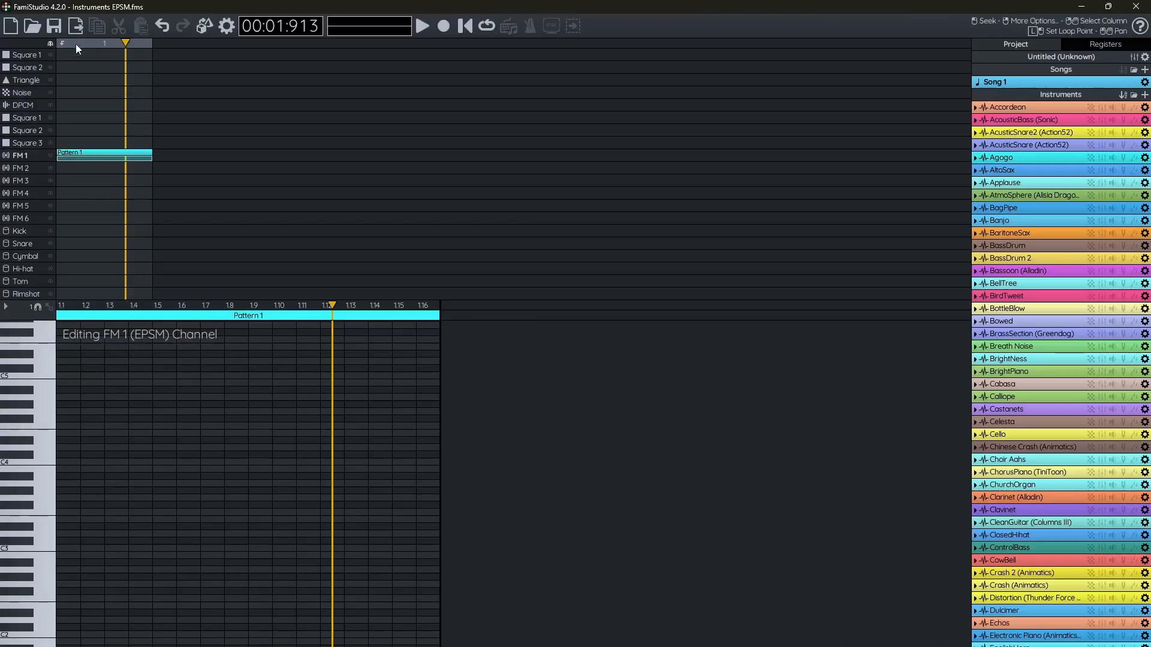
# Open Tetris (Tutorial Song) from the Demo Songs folder without saving the current project, and play part of it.
pyautogui.click(31, 27)
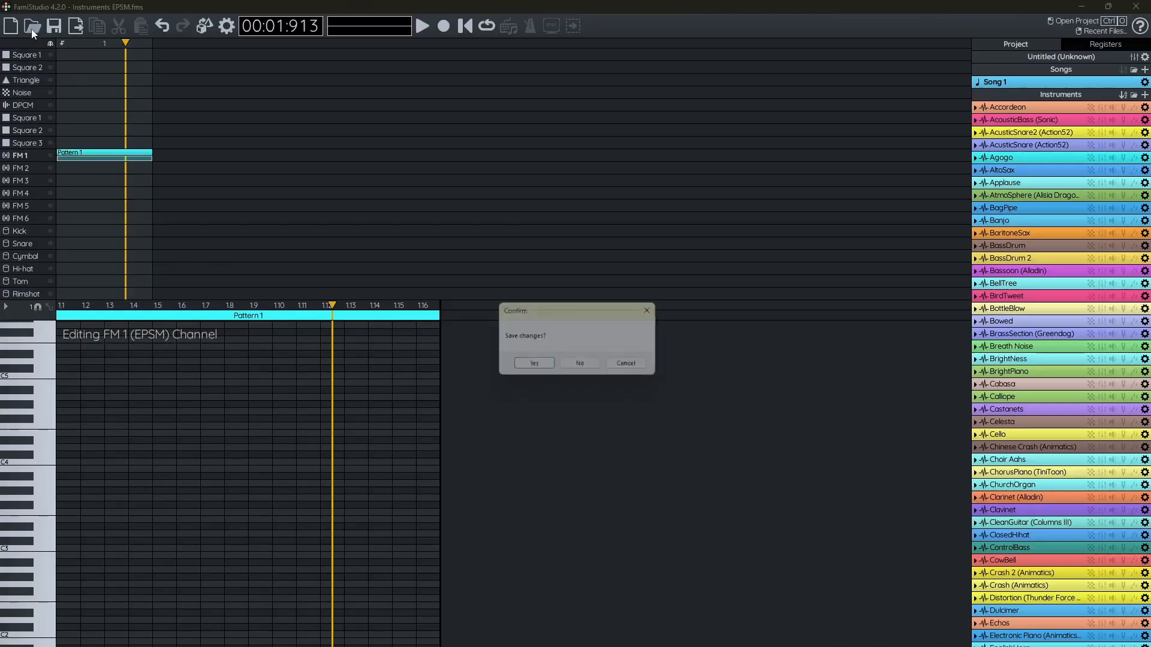
pyautogui.click(584, 367)
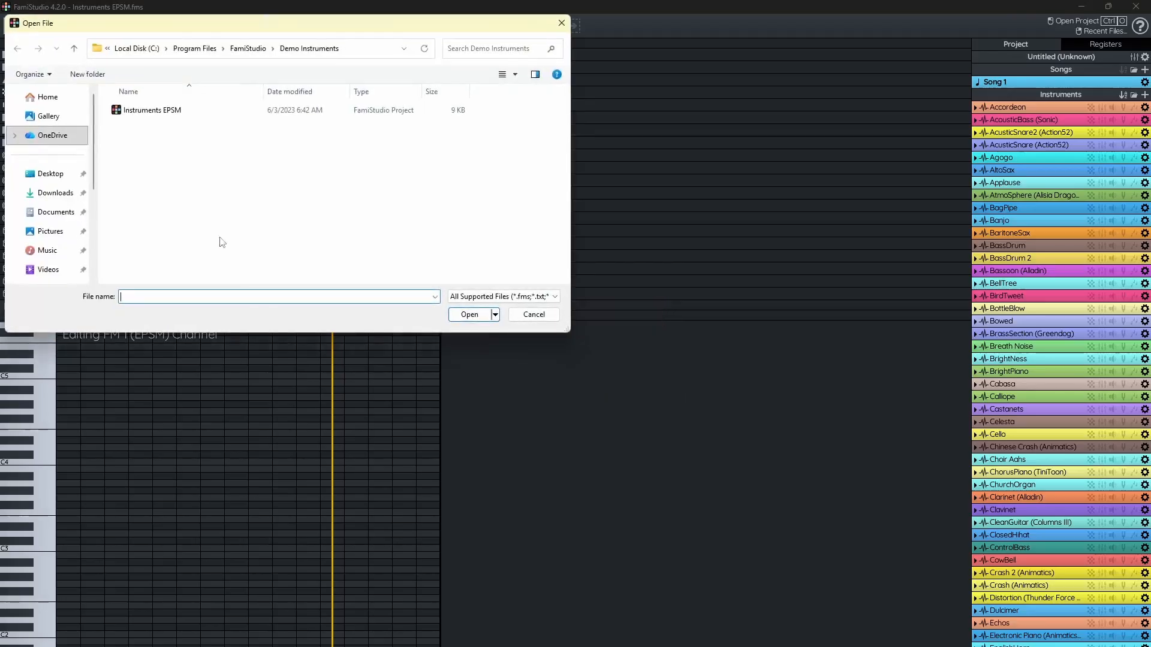
pyautogui.click(247, 50)
pyautogui.doubleClick(147, 127)
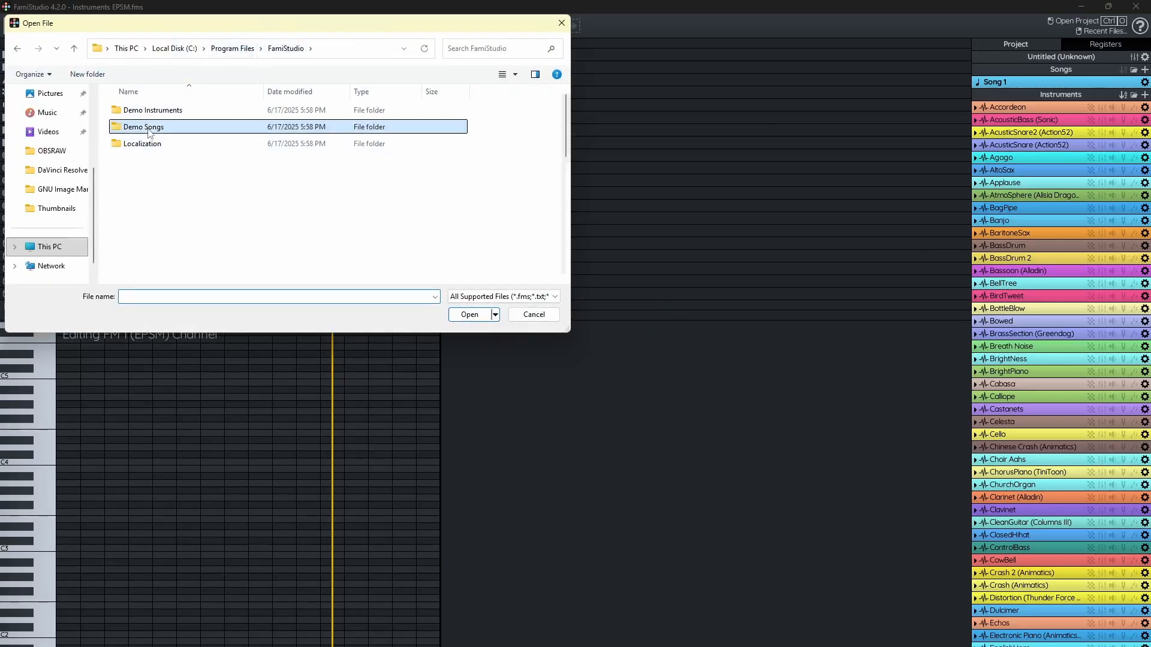
pyautogui.scroll(-5, 150, 222)
pyautogui.scroll(-3, 174, 205)
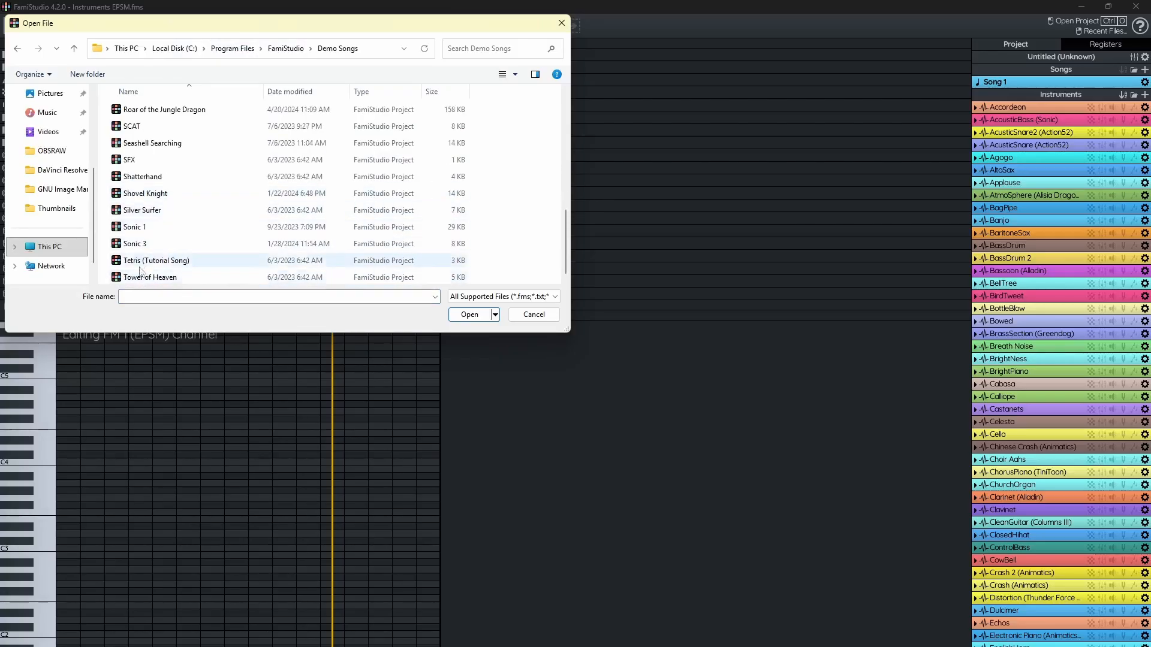
pyautogui.doubleClick(144, 261)
pyautogui.click(422, 25)
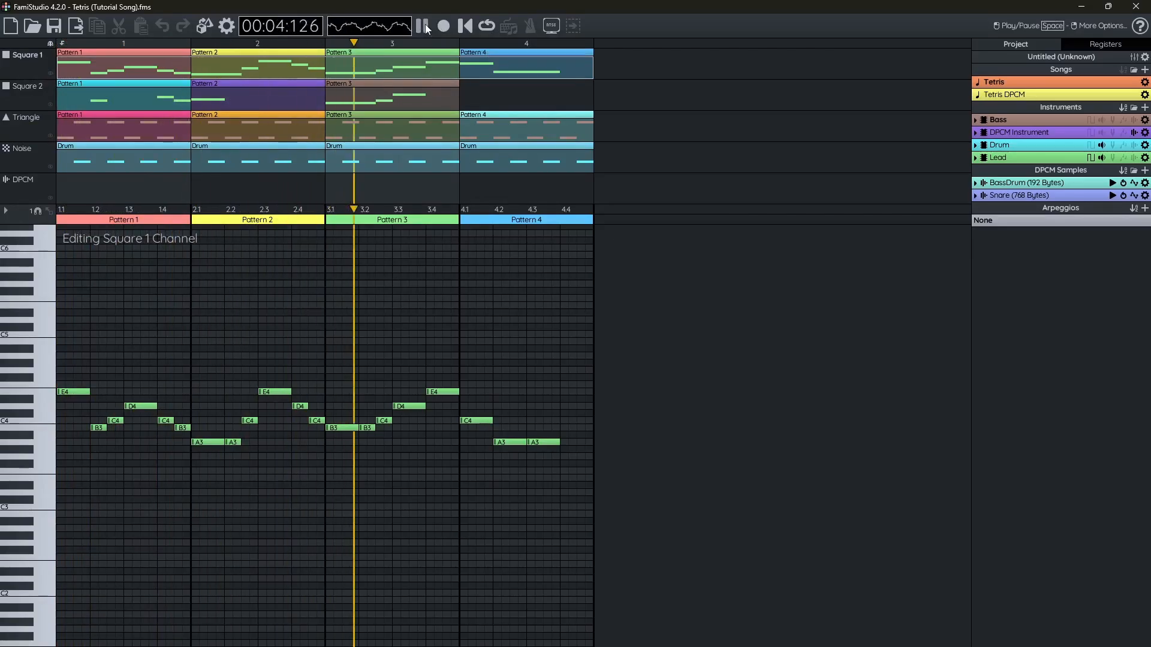
pyautogui.click(422, 26)
# Open the Sonic 3 demo song, play its opening patterns, and pause it.
pyautogui.click(39, 26)
pyautogui.scroll(-12, 180, 228)
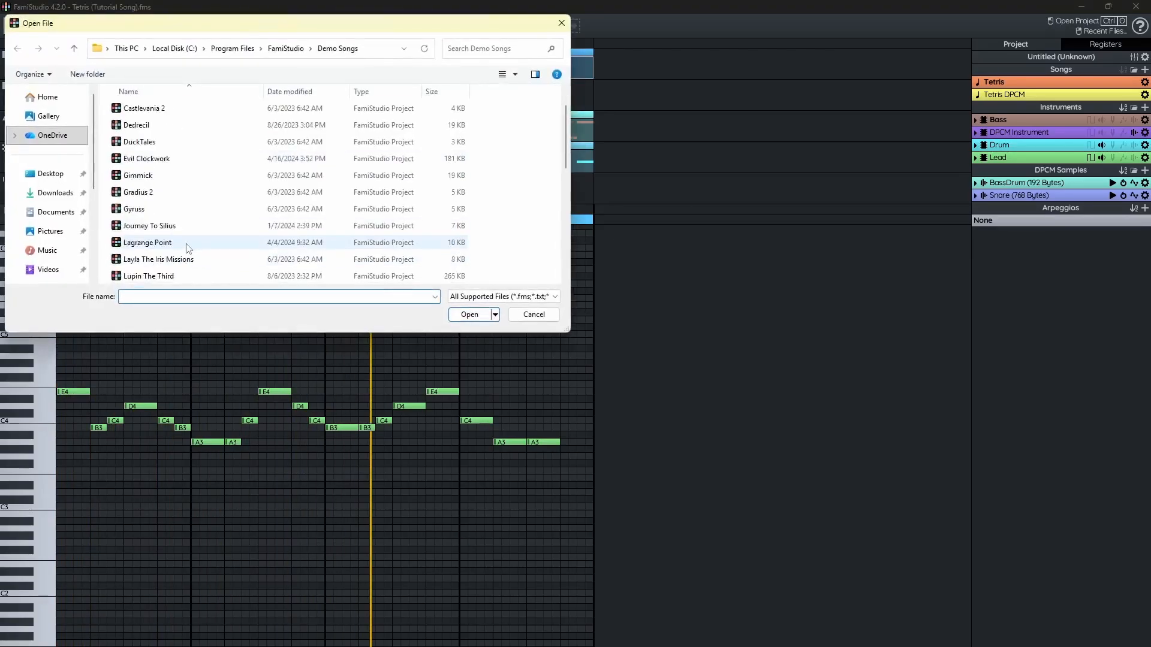
pyautogui.doubleClick(151, 245)
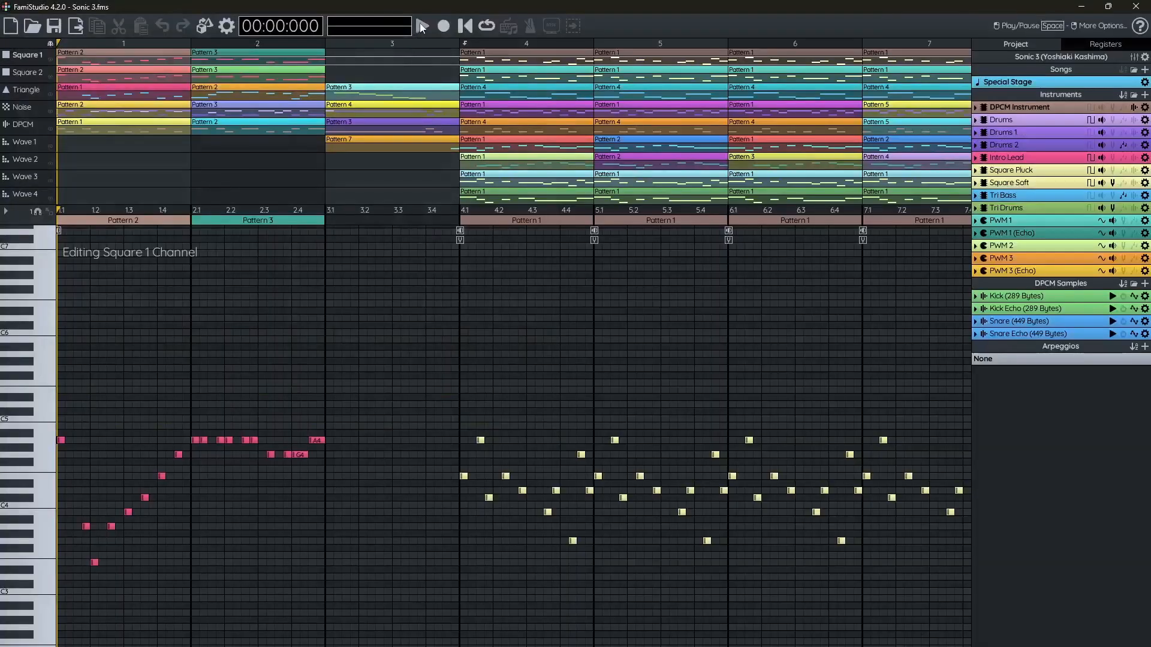
pyautogui.press('space')
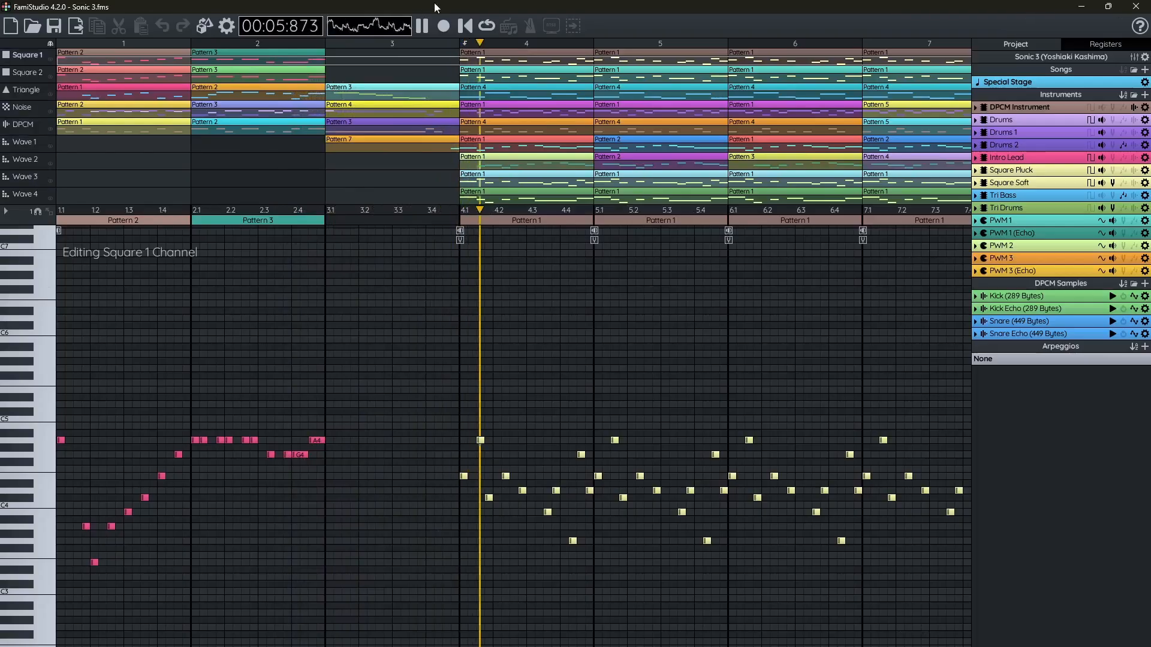
pyautogui.click(424, 25)
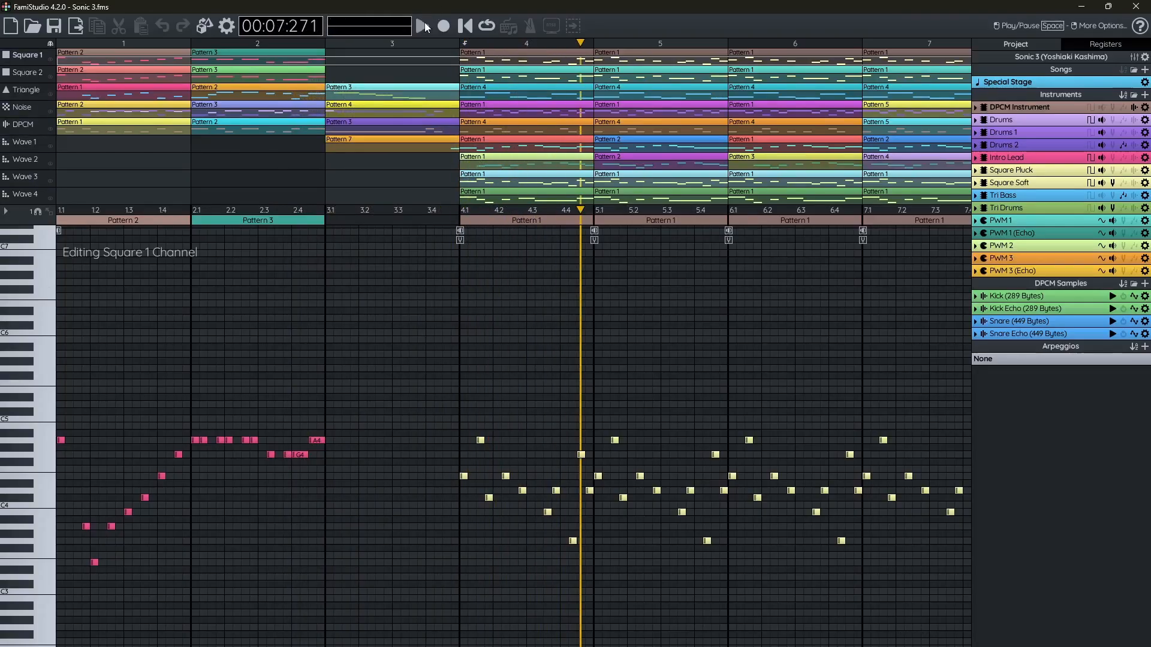
# Find and open the Mega Man 10 demo song, play its opening patterns, and pause it.
pyautogui.click(33, 27)
pyautogui.scroll(-6, 195, 243)
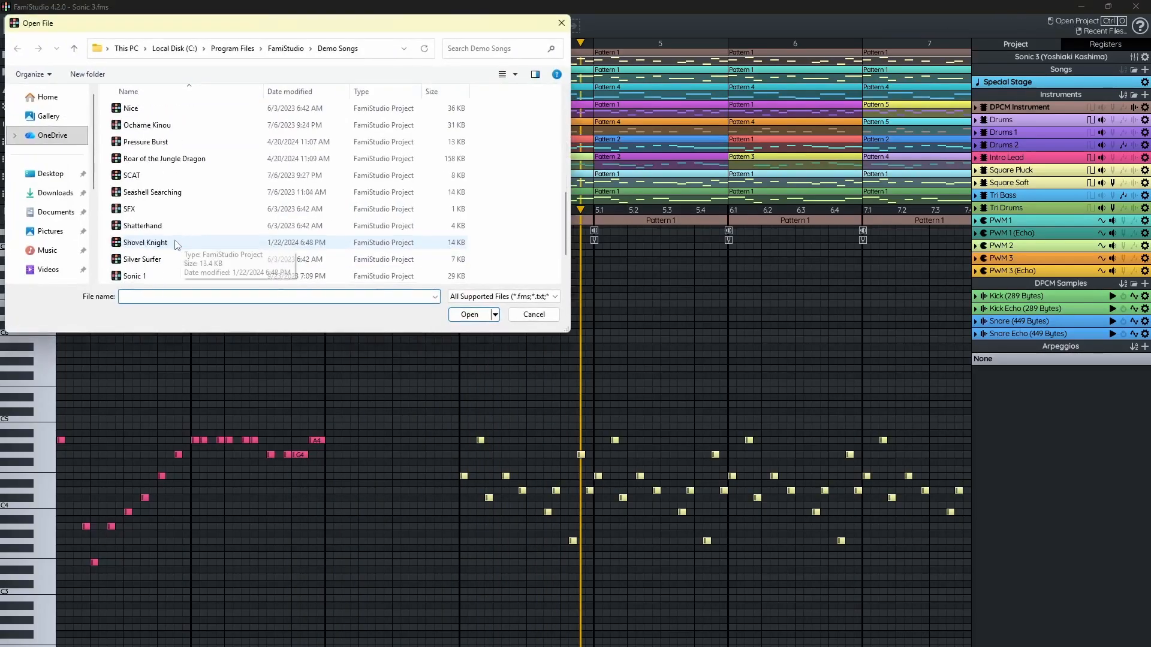
pyautogui.scroll(5, 180, 243)
pyautogui.scroll(-3, 176, 245)
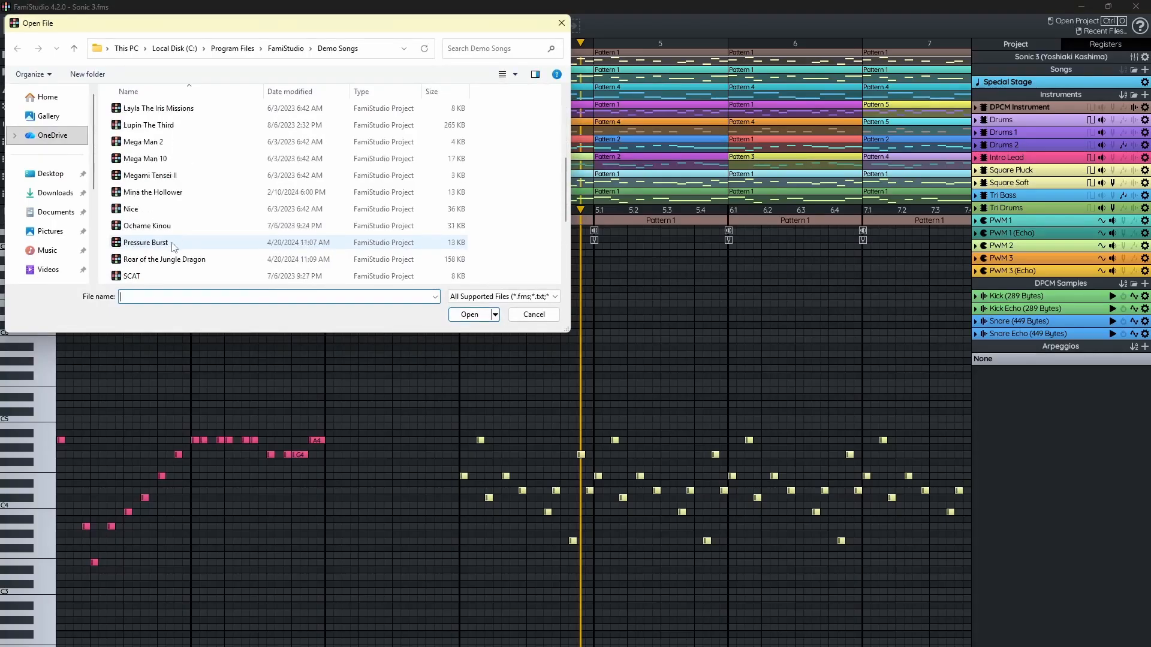
pyautogui.scroll(2, 173, 246)
pyautogui.doubleClick(150, 259)
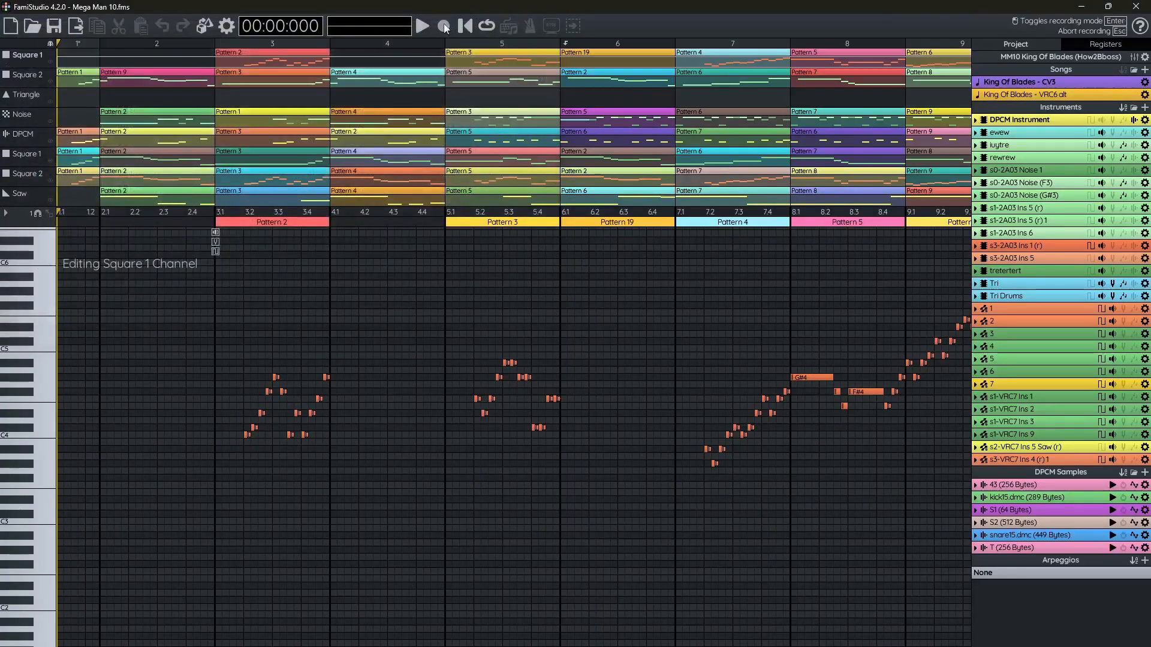
pyautogui.click(427, 27)
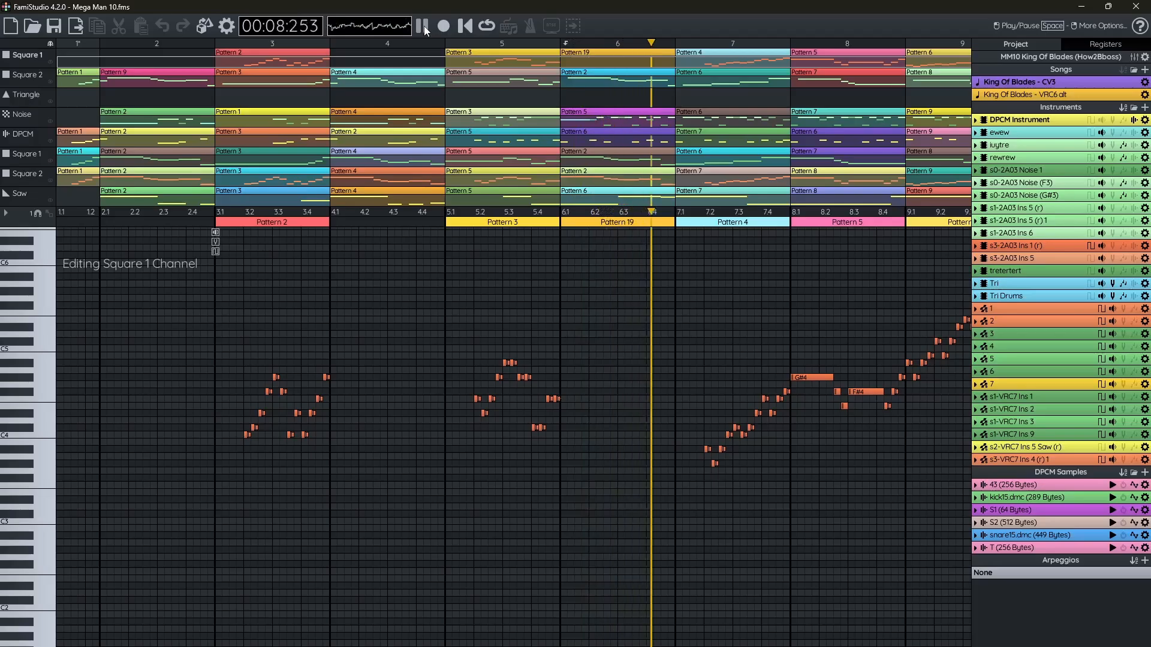
pyautogui.click(424, 26)
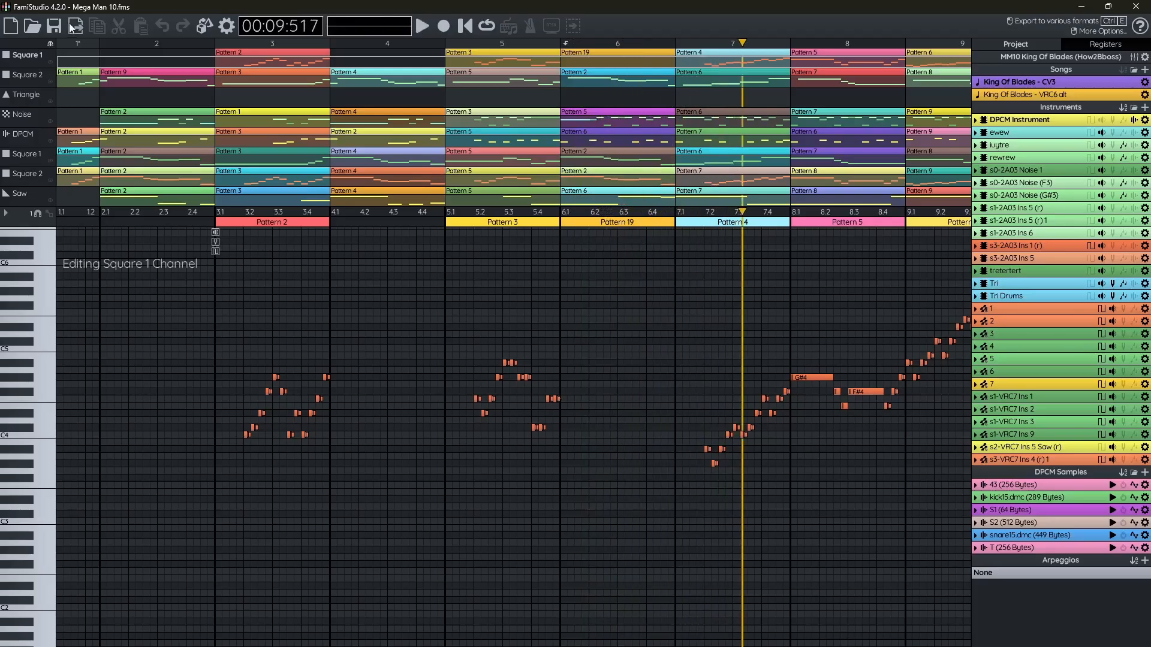
# Open the Another Winter demo song and play it from the start.
pyautogui.click(33, 27)
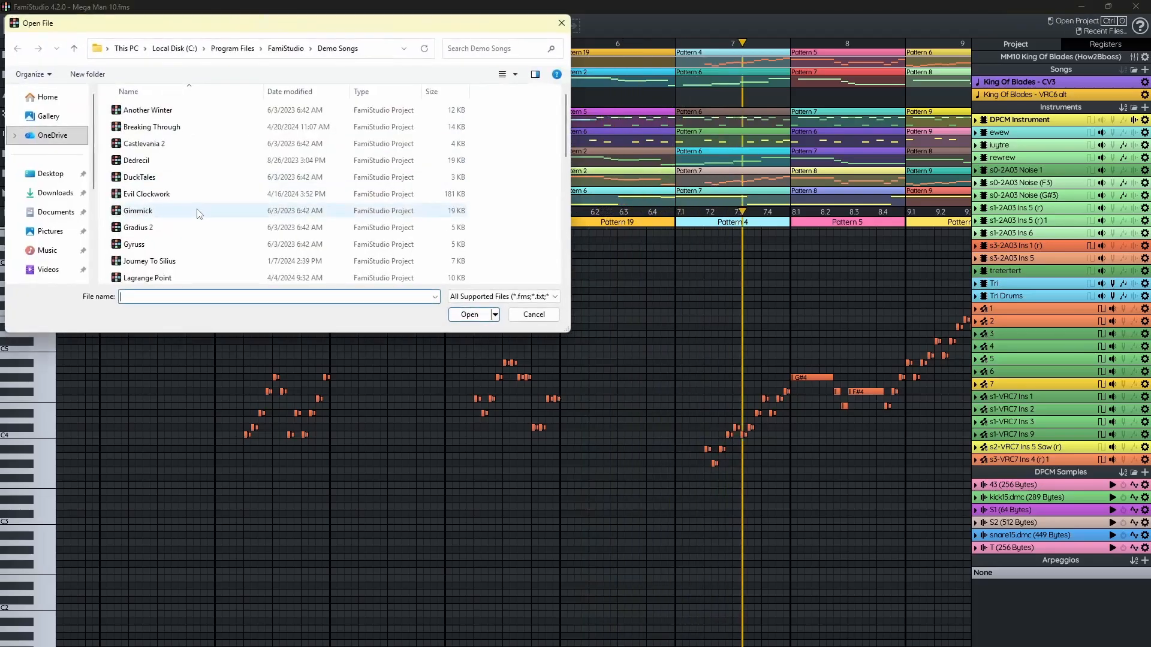
pyautogui.doubleClick(142, 111)
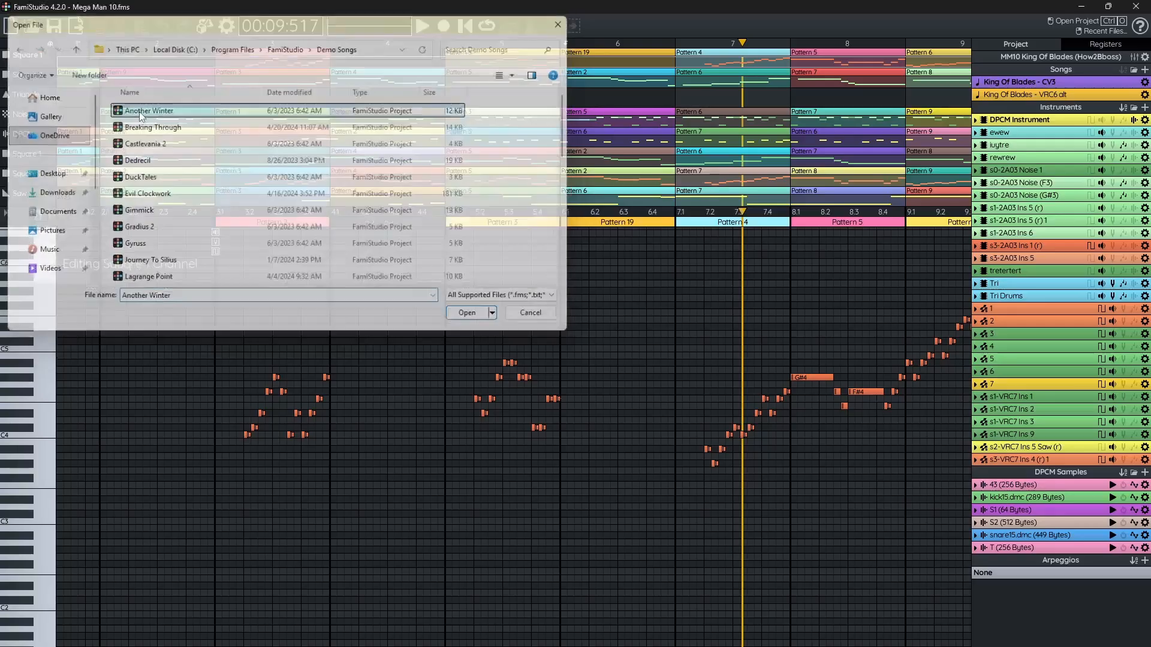
pyautogui.click(420, 28)
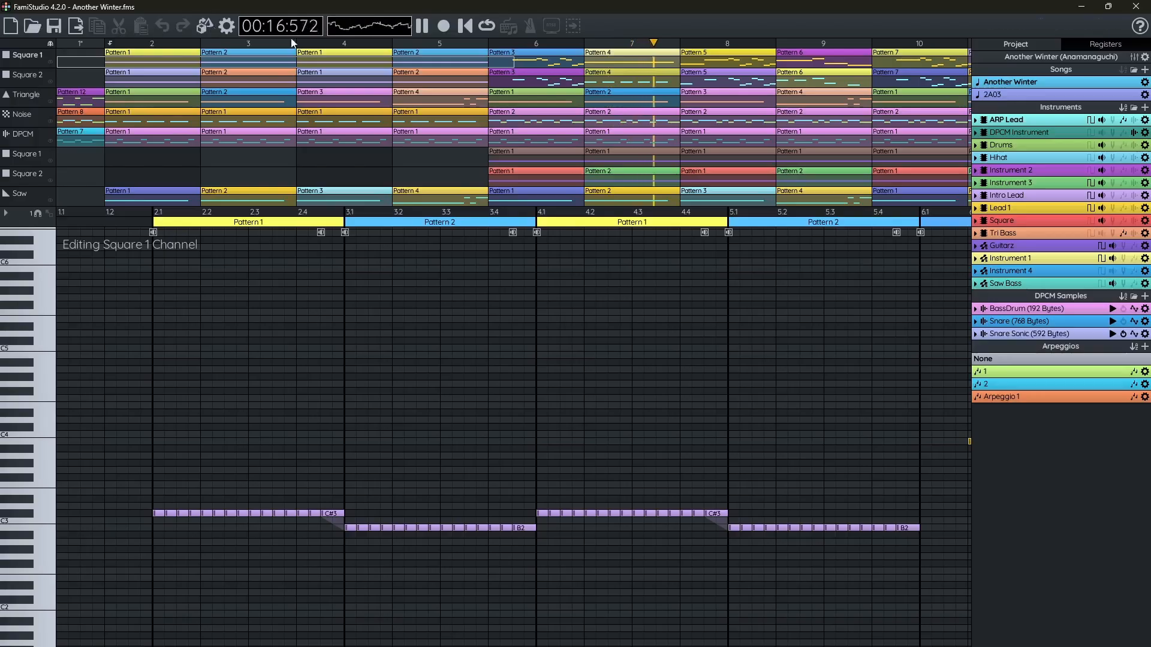
# Show the export options for Another Winter with the format set to MP3, and close them without exporting.
pyautogui.click(76, 26)
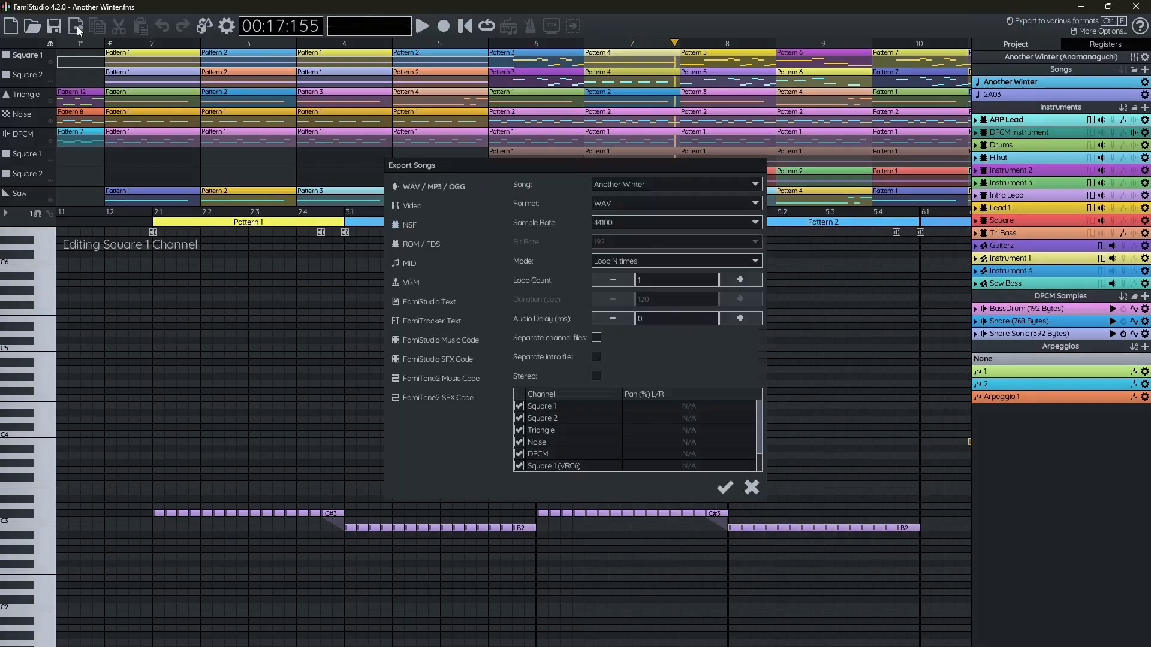
pyautogui.click(671, 207)
pyautogui.click(605, 231)
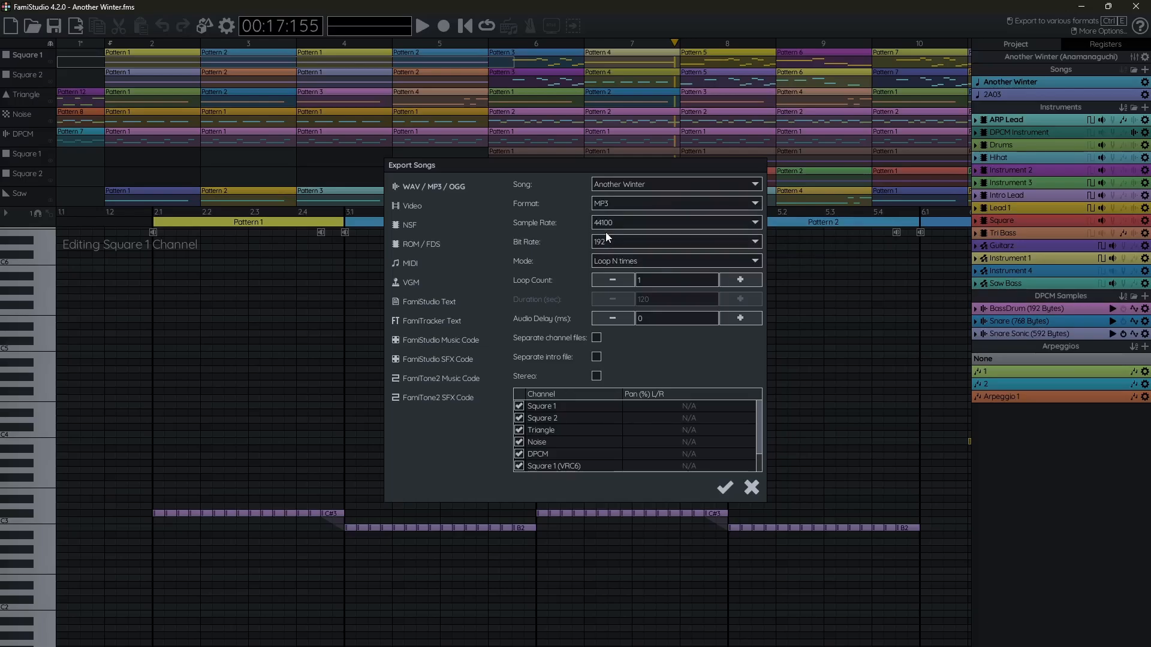
pyautogui.click(751, 487)
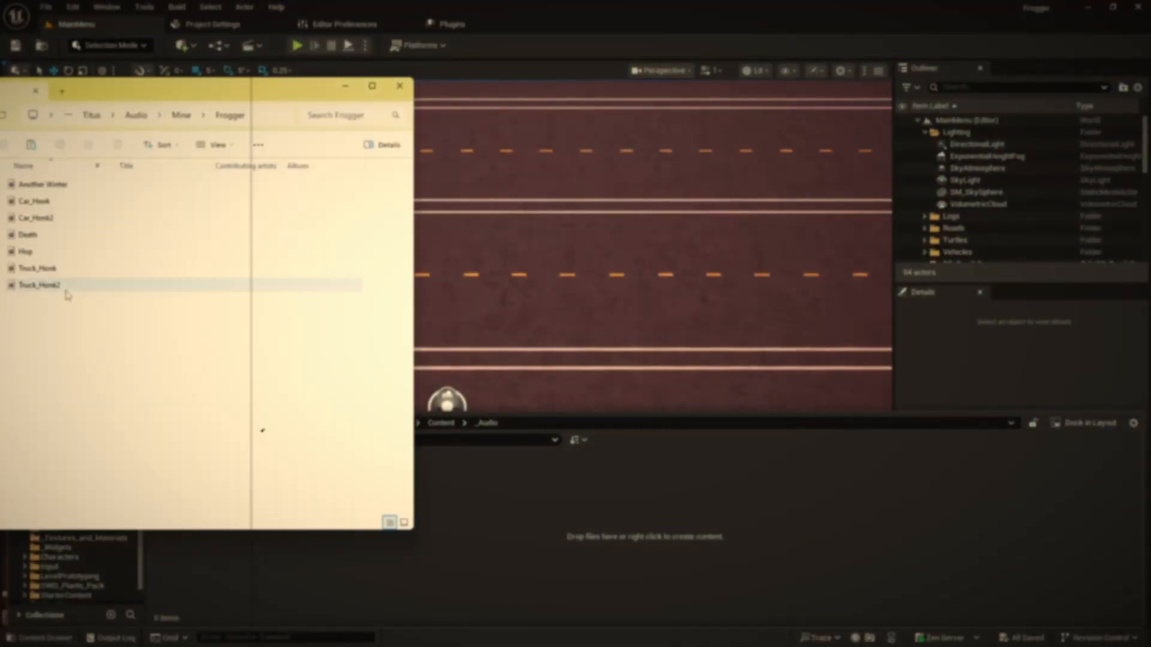
# Switch to the Frogger audio folder over Unreal Editor and select all seven sound files, Another Winter through Truck_Honk2, for import into _Audio.
pyautogui.click(41, 270)
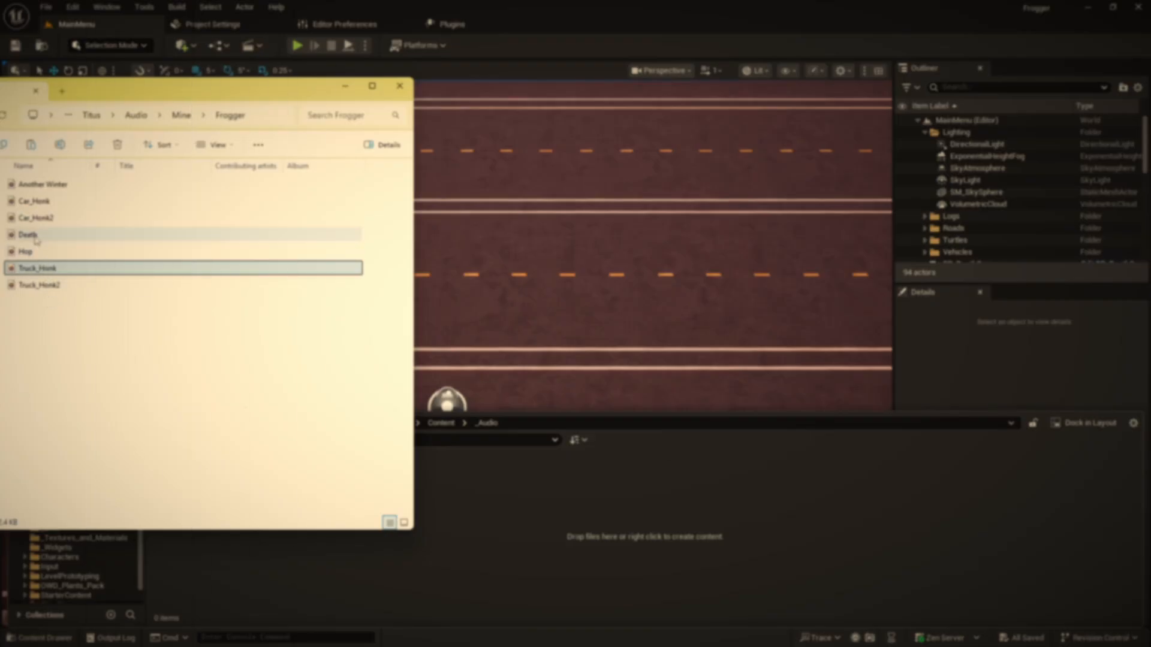
pyautogui.click(35, 254)
pyautogui.click(43, 185)
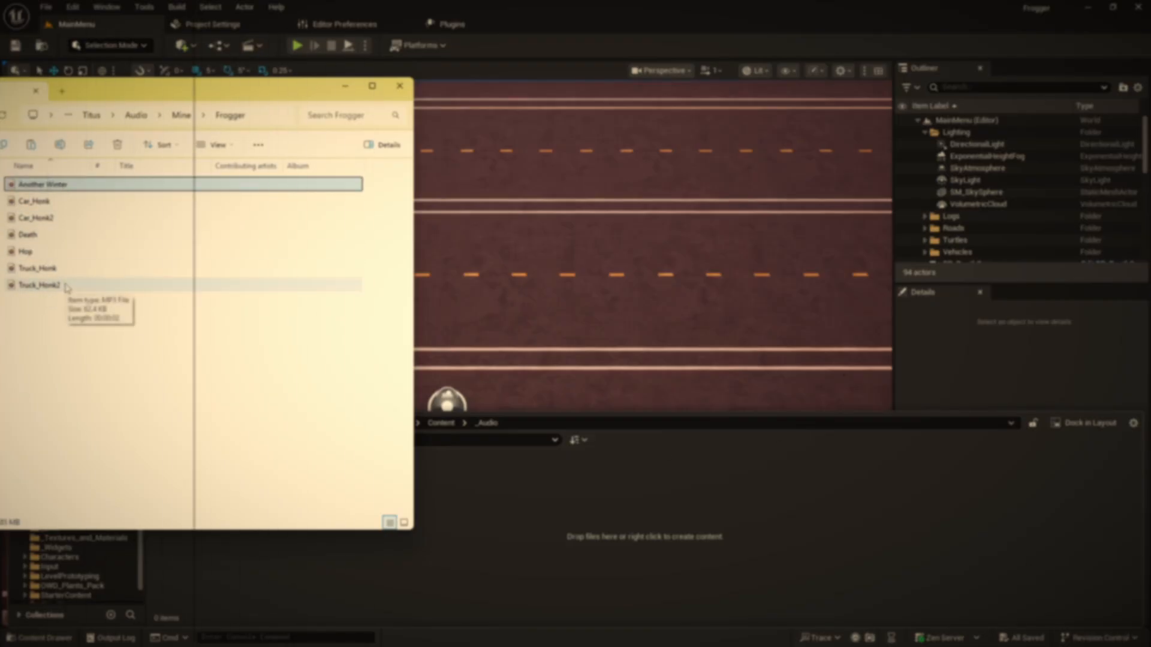
pyautogui.keyDown('shift'); pyautogui.click(42, 285); pyautogui.keyUp('shift')
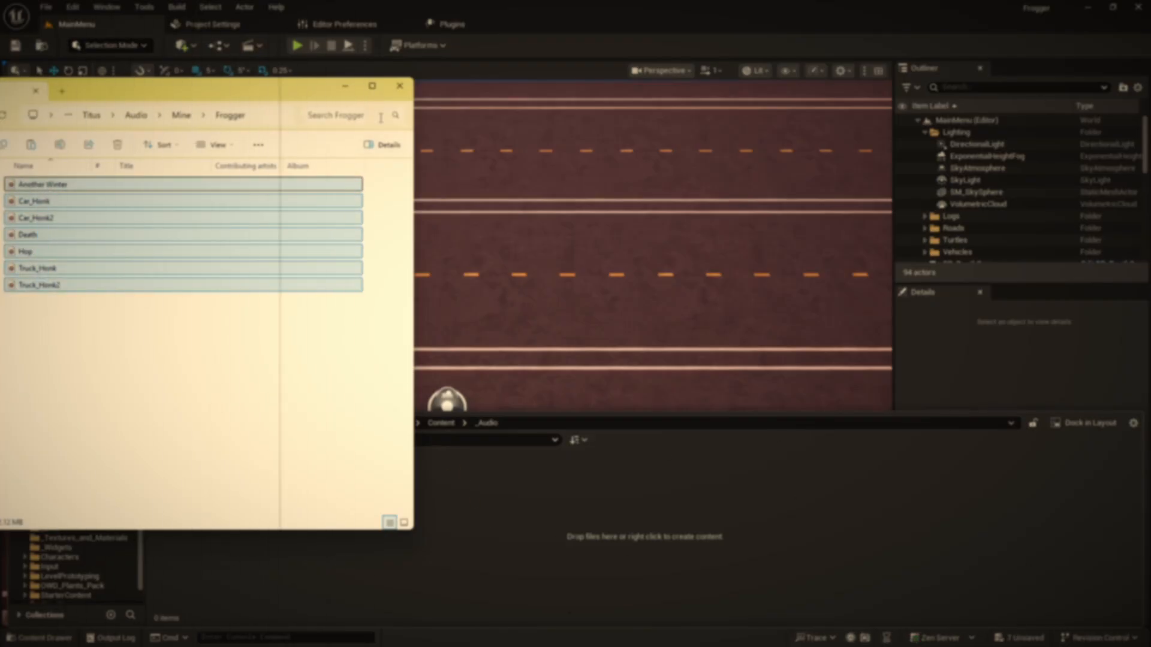